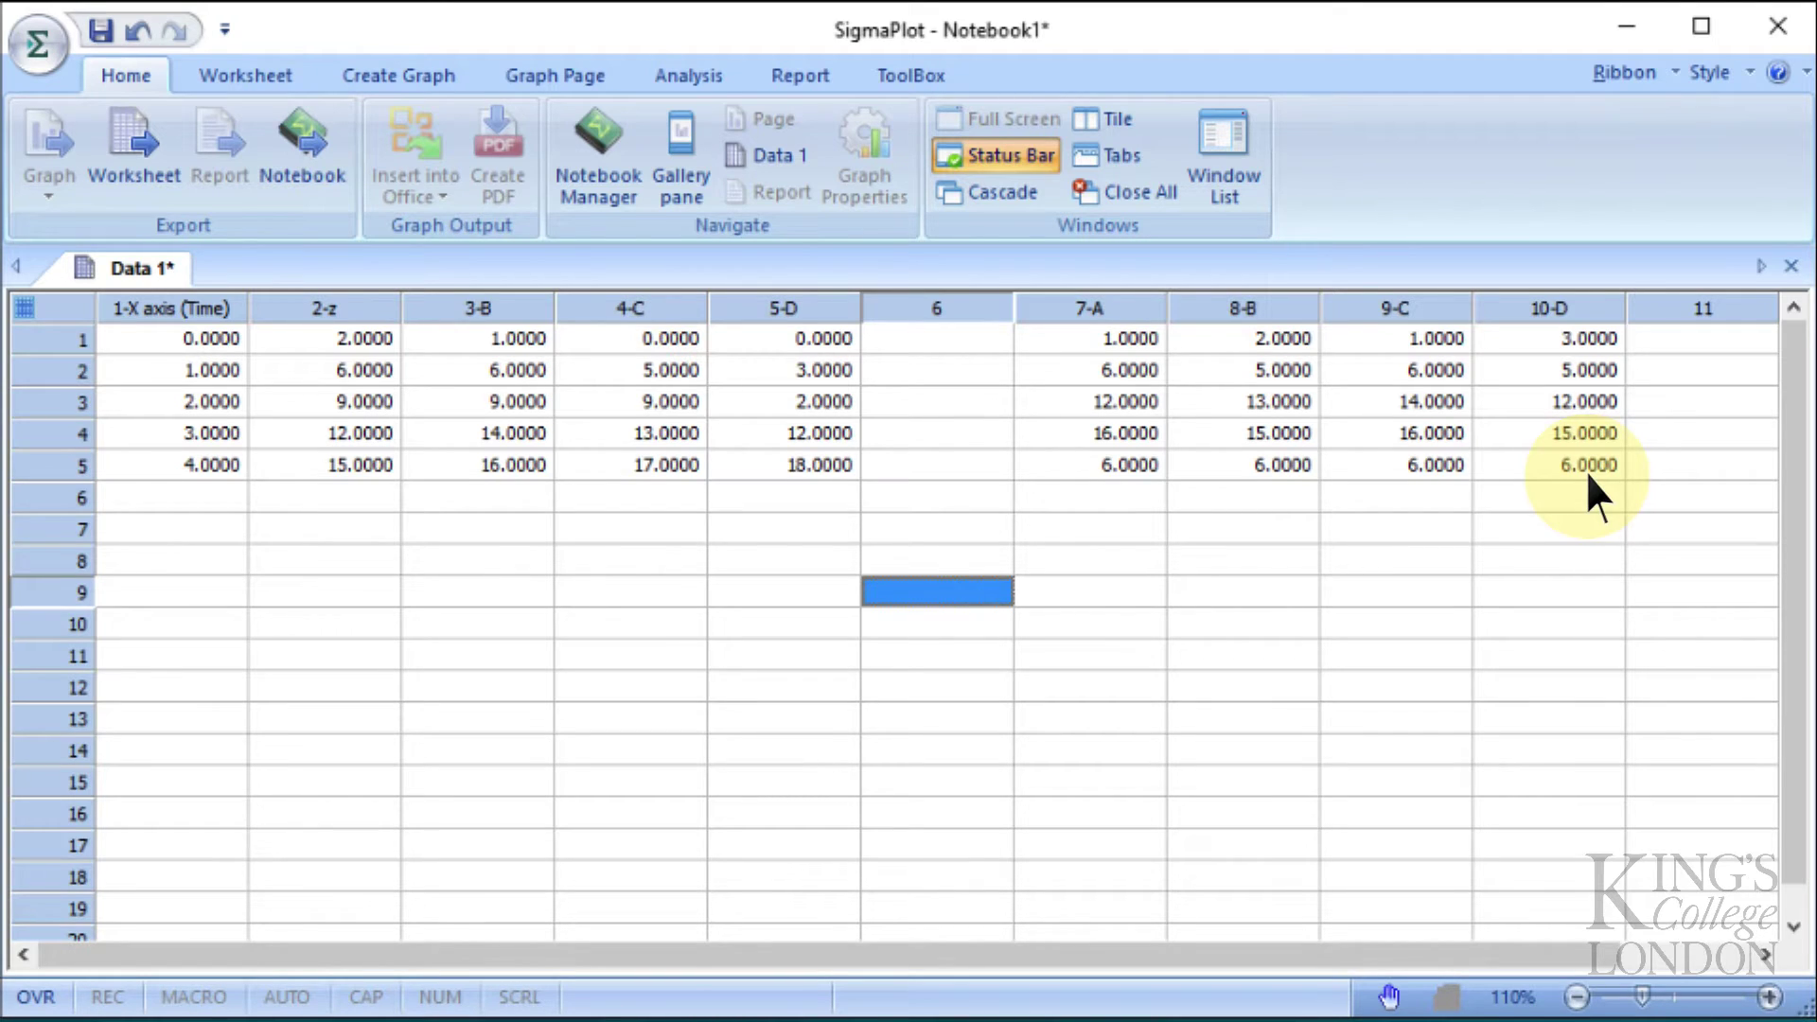
- Show the Line/Scatter graph gallery from the Create Graph tab
click(409, 95)
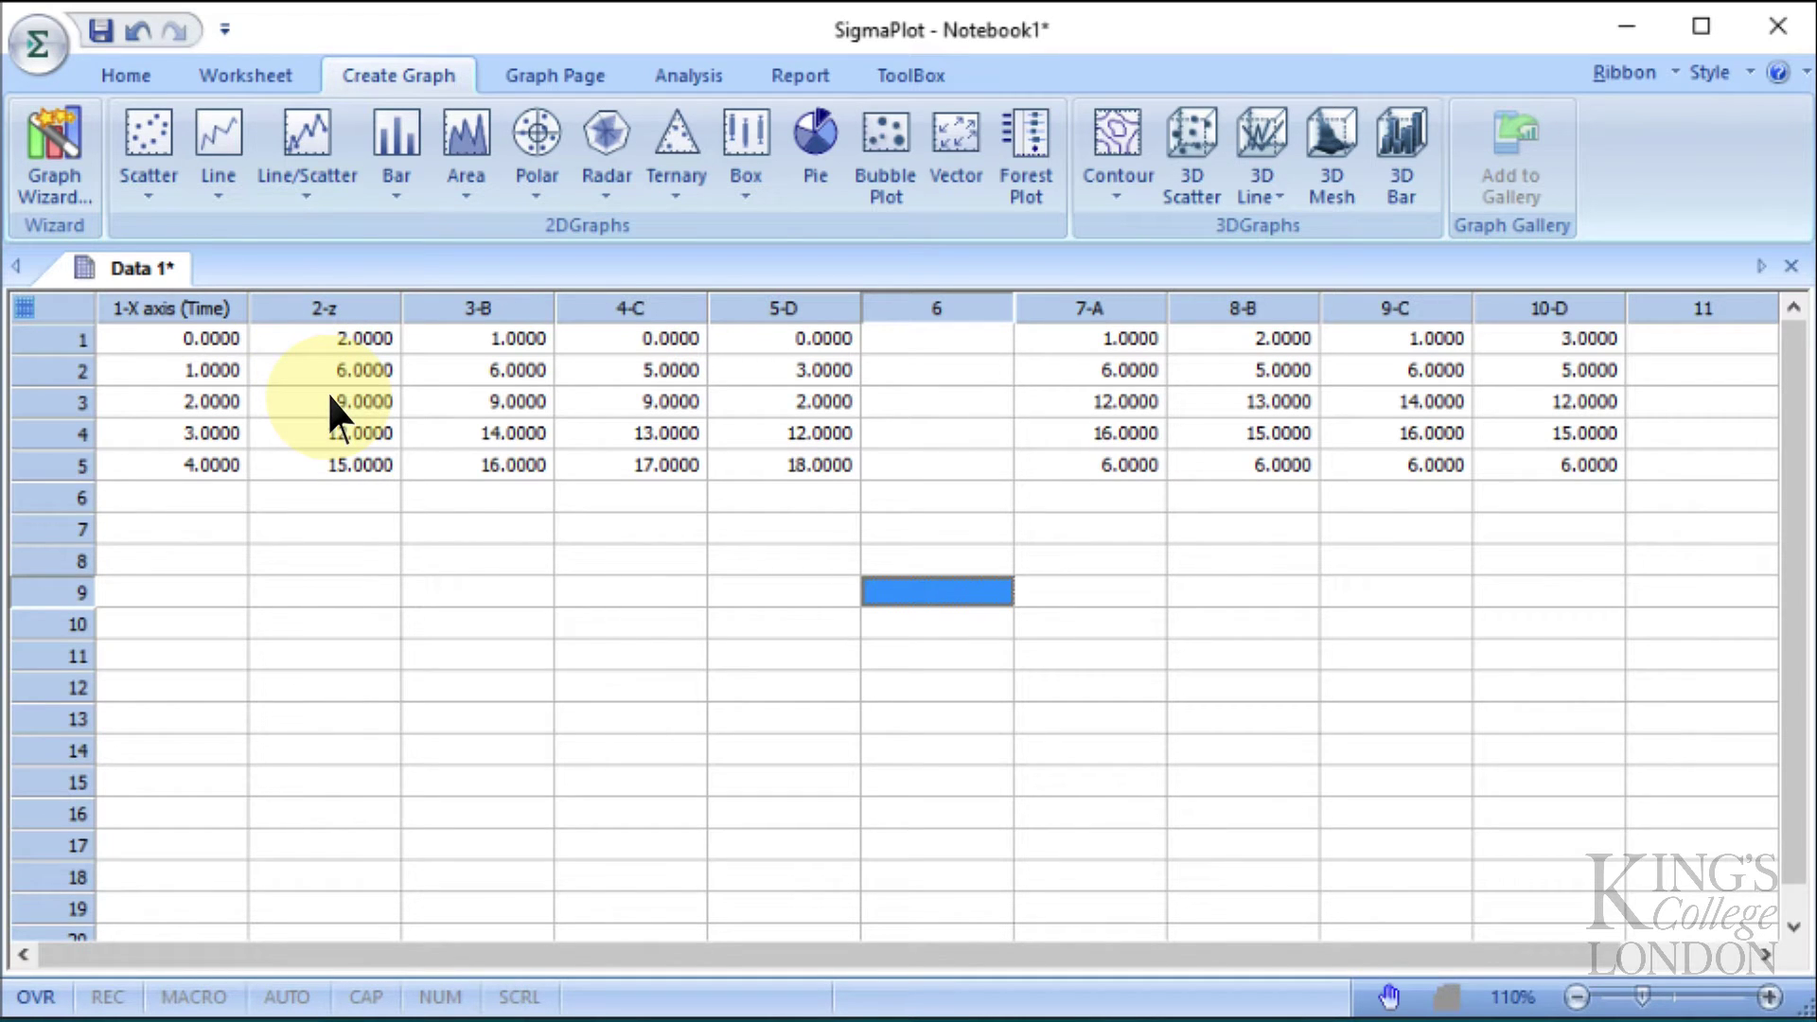
click(309, 142)
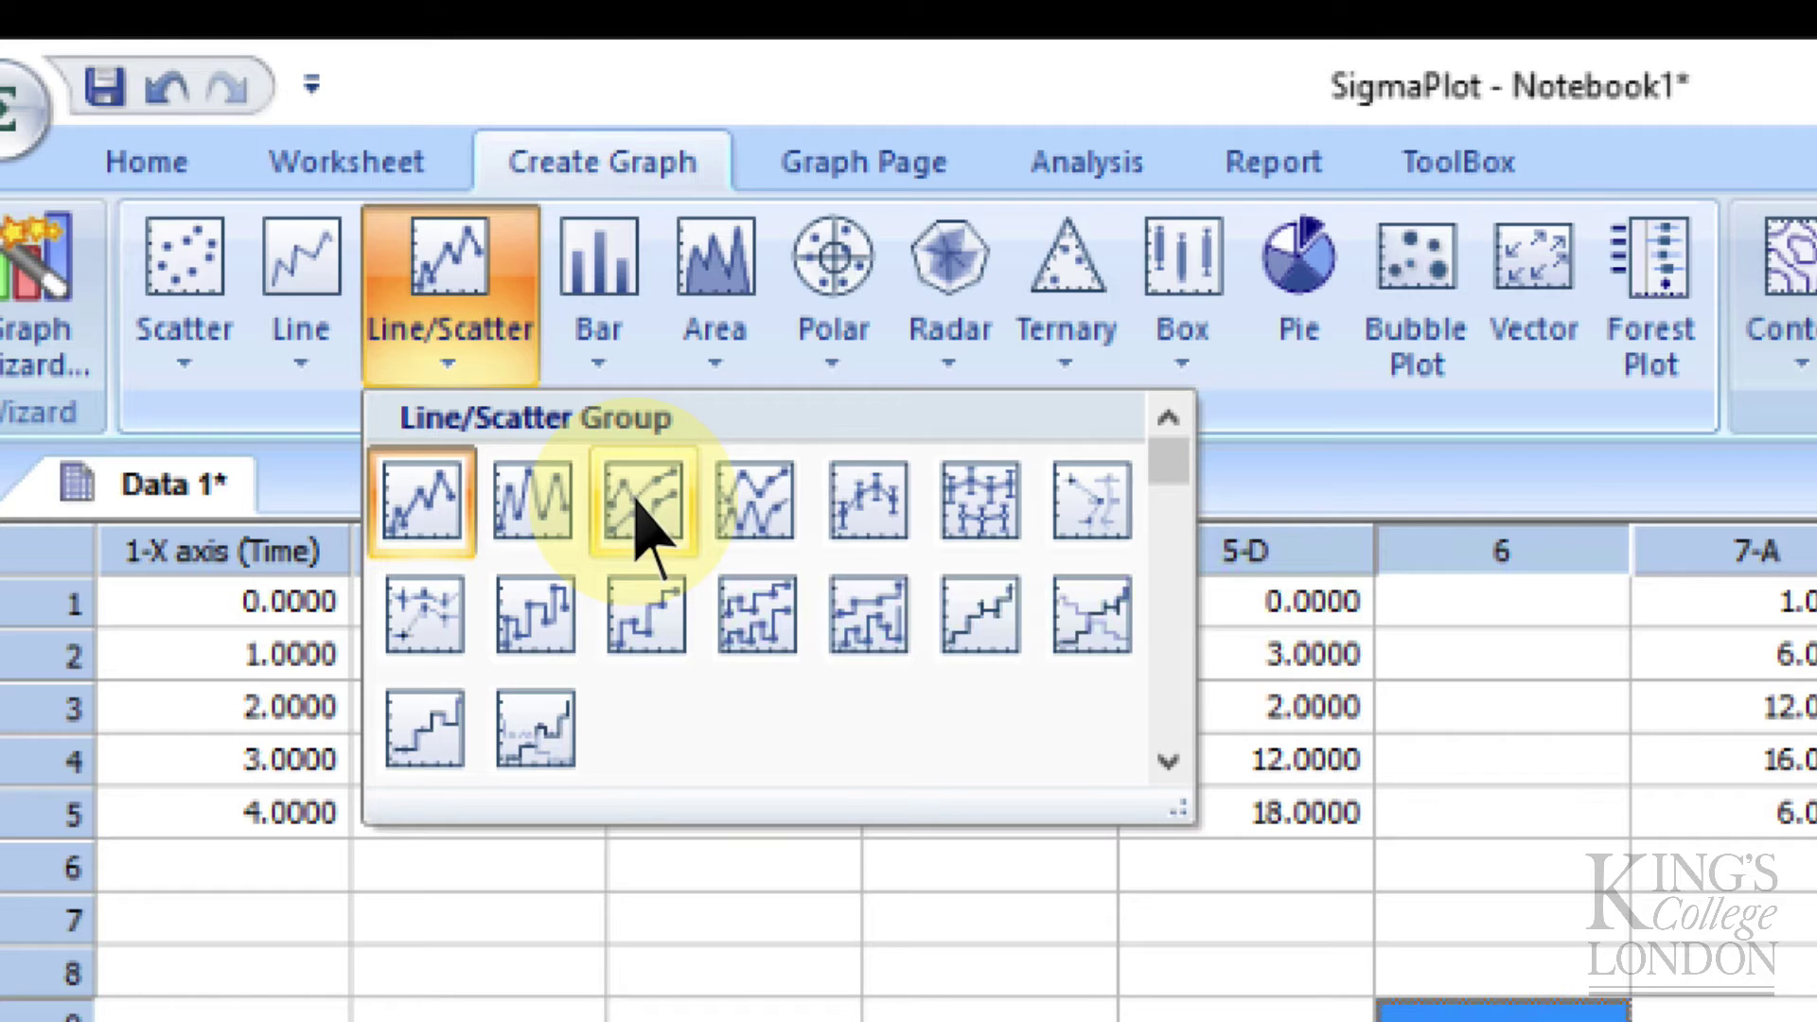
- Choose Multiple Line & Scatter - Error Bars with Row Means symbols and Standard Deviation errors
click(980, 518)
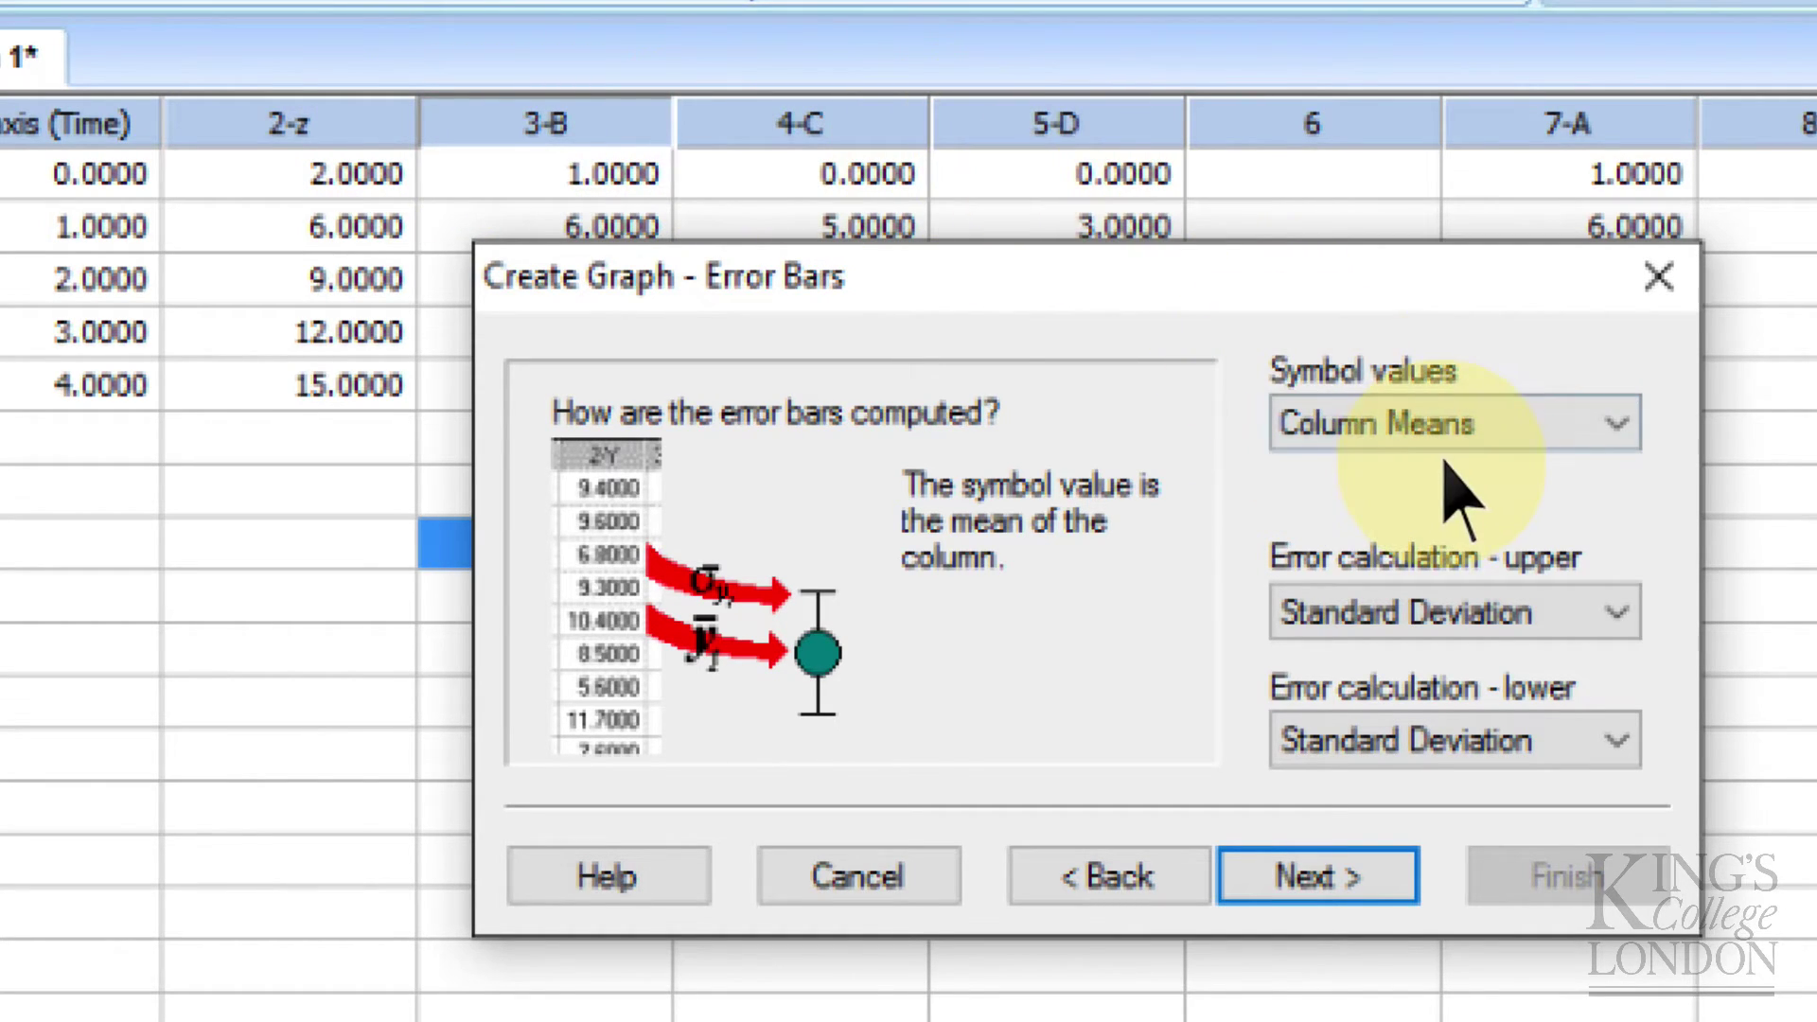
click(1486, 418)
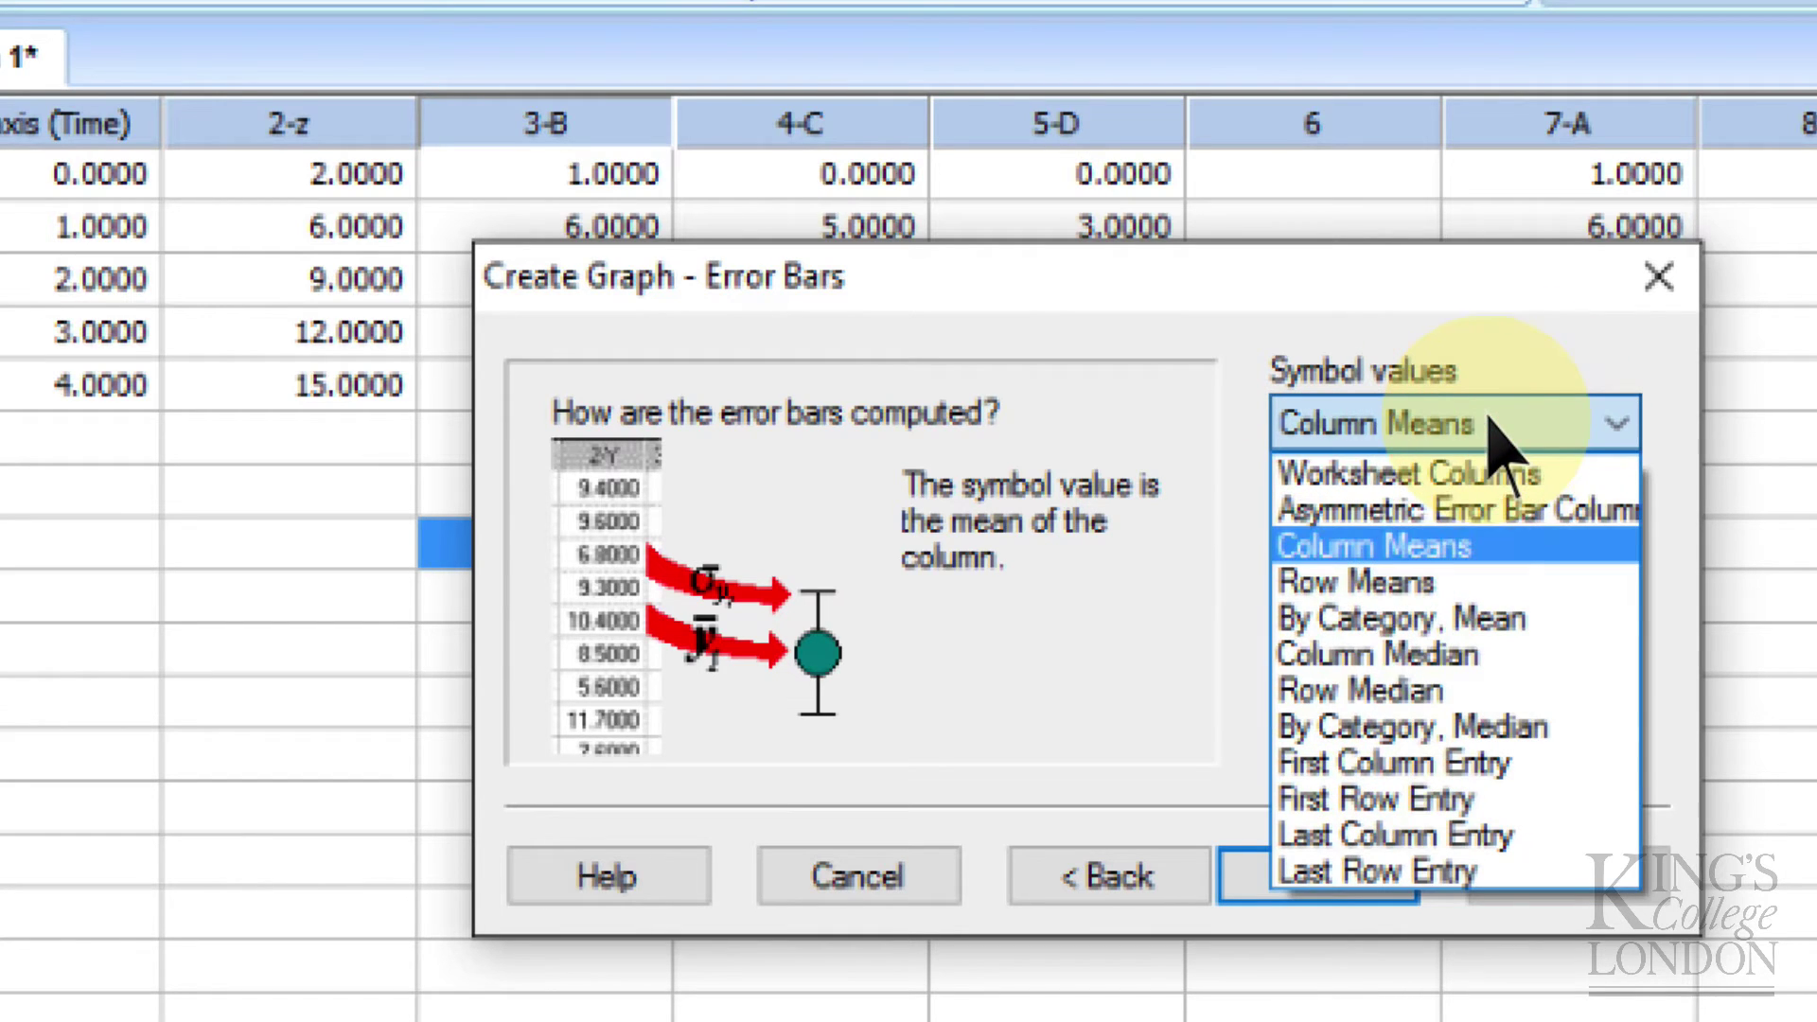
click(1380, 581)
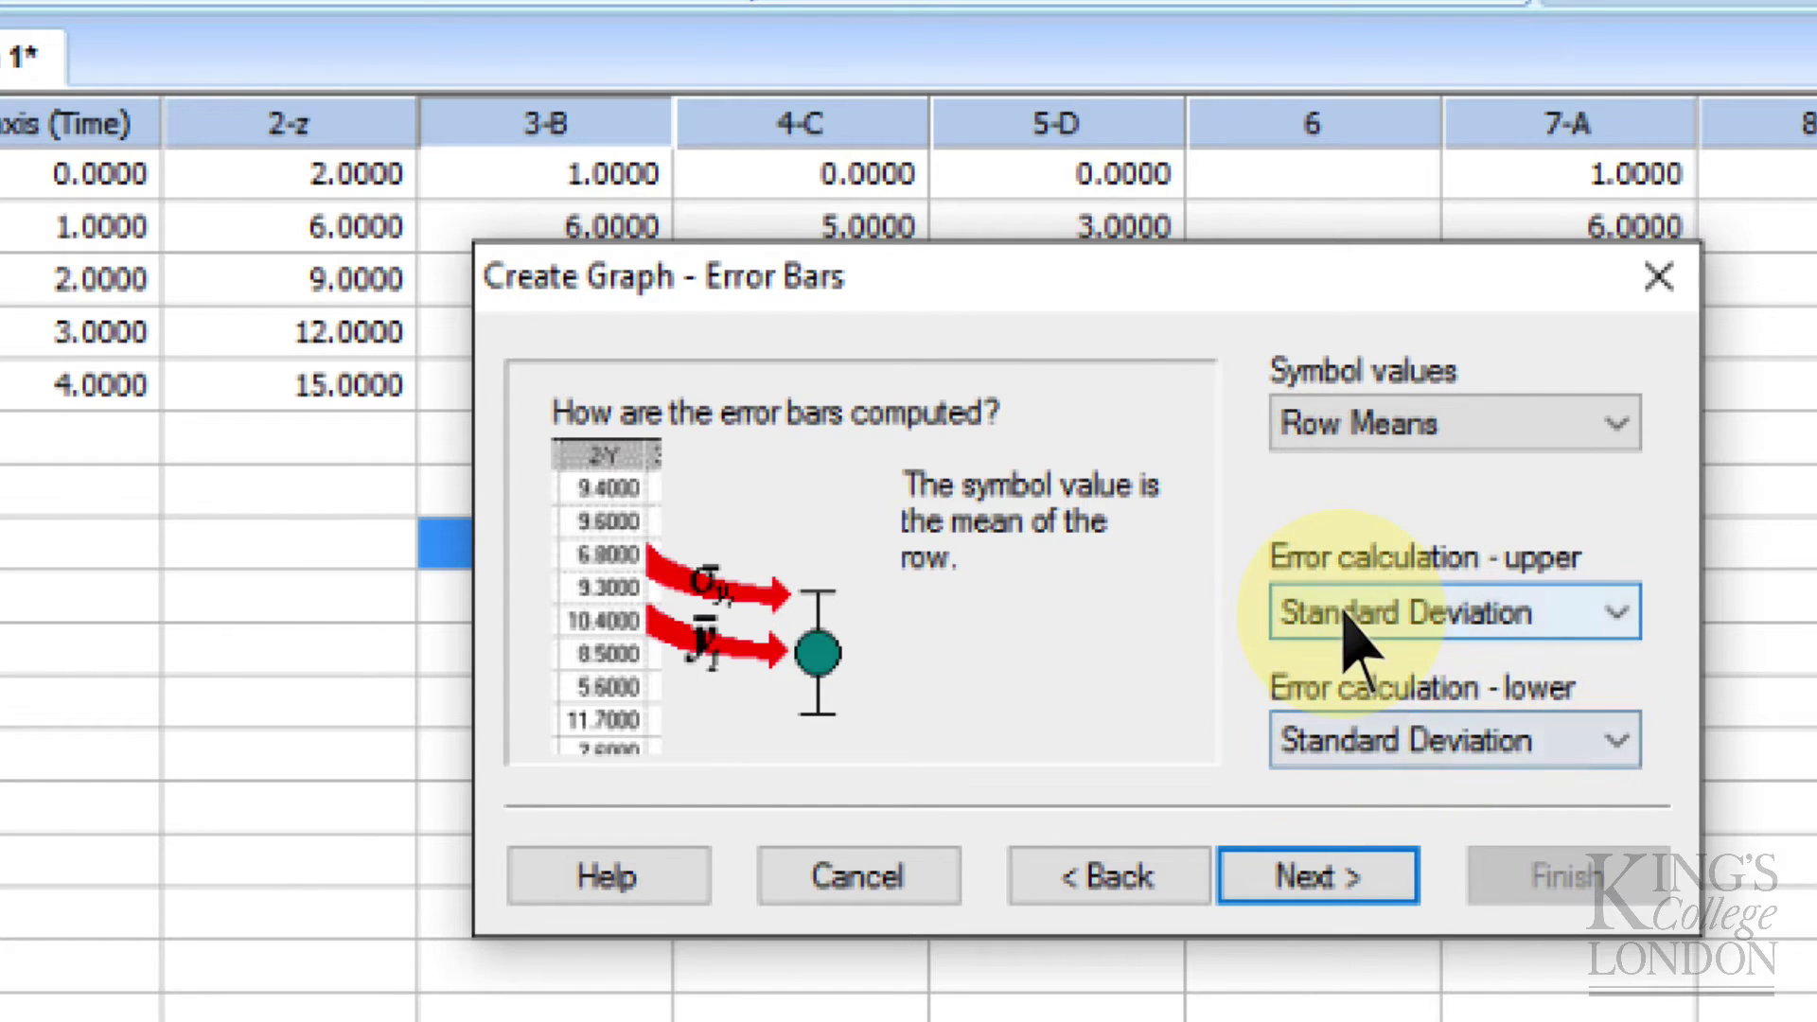
click(1355, 880)
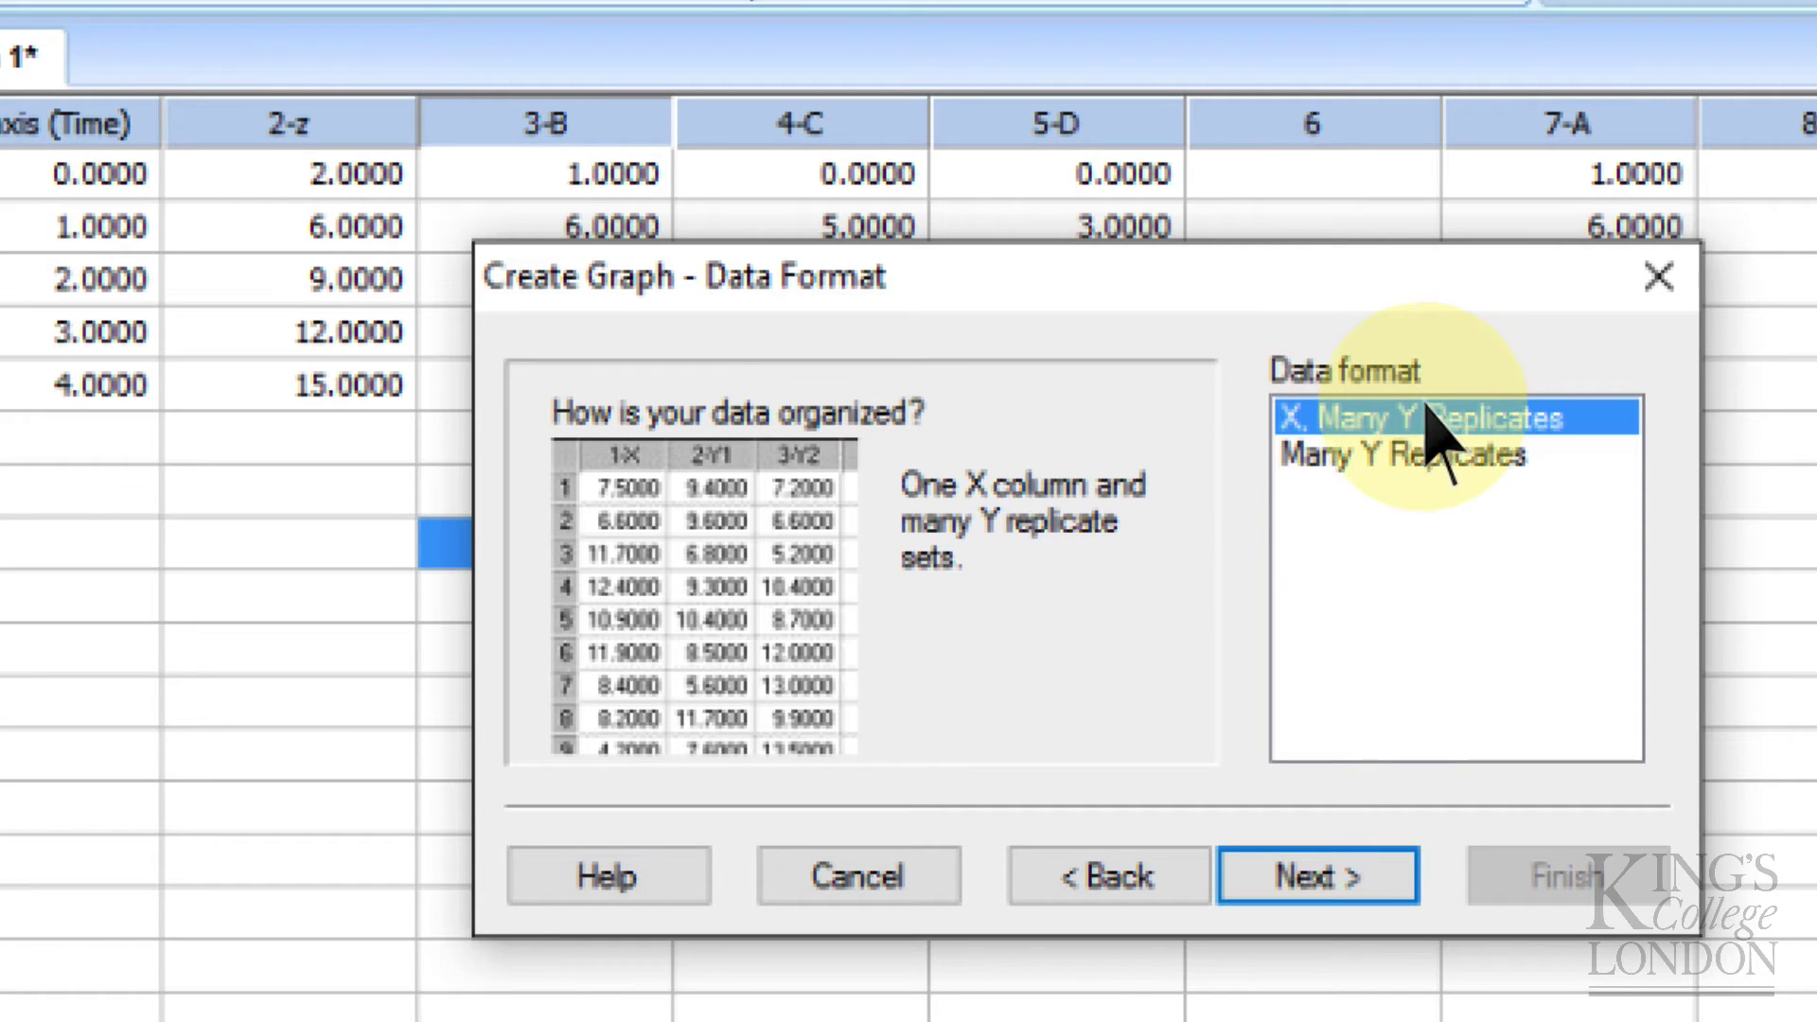
- Use the Time column as X, columns 2-z to 5-D as set 1, and 7-A to 10-D as set 2
click(1325, 875)
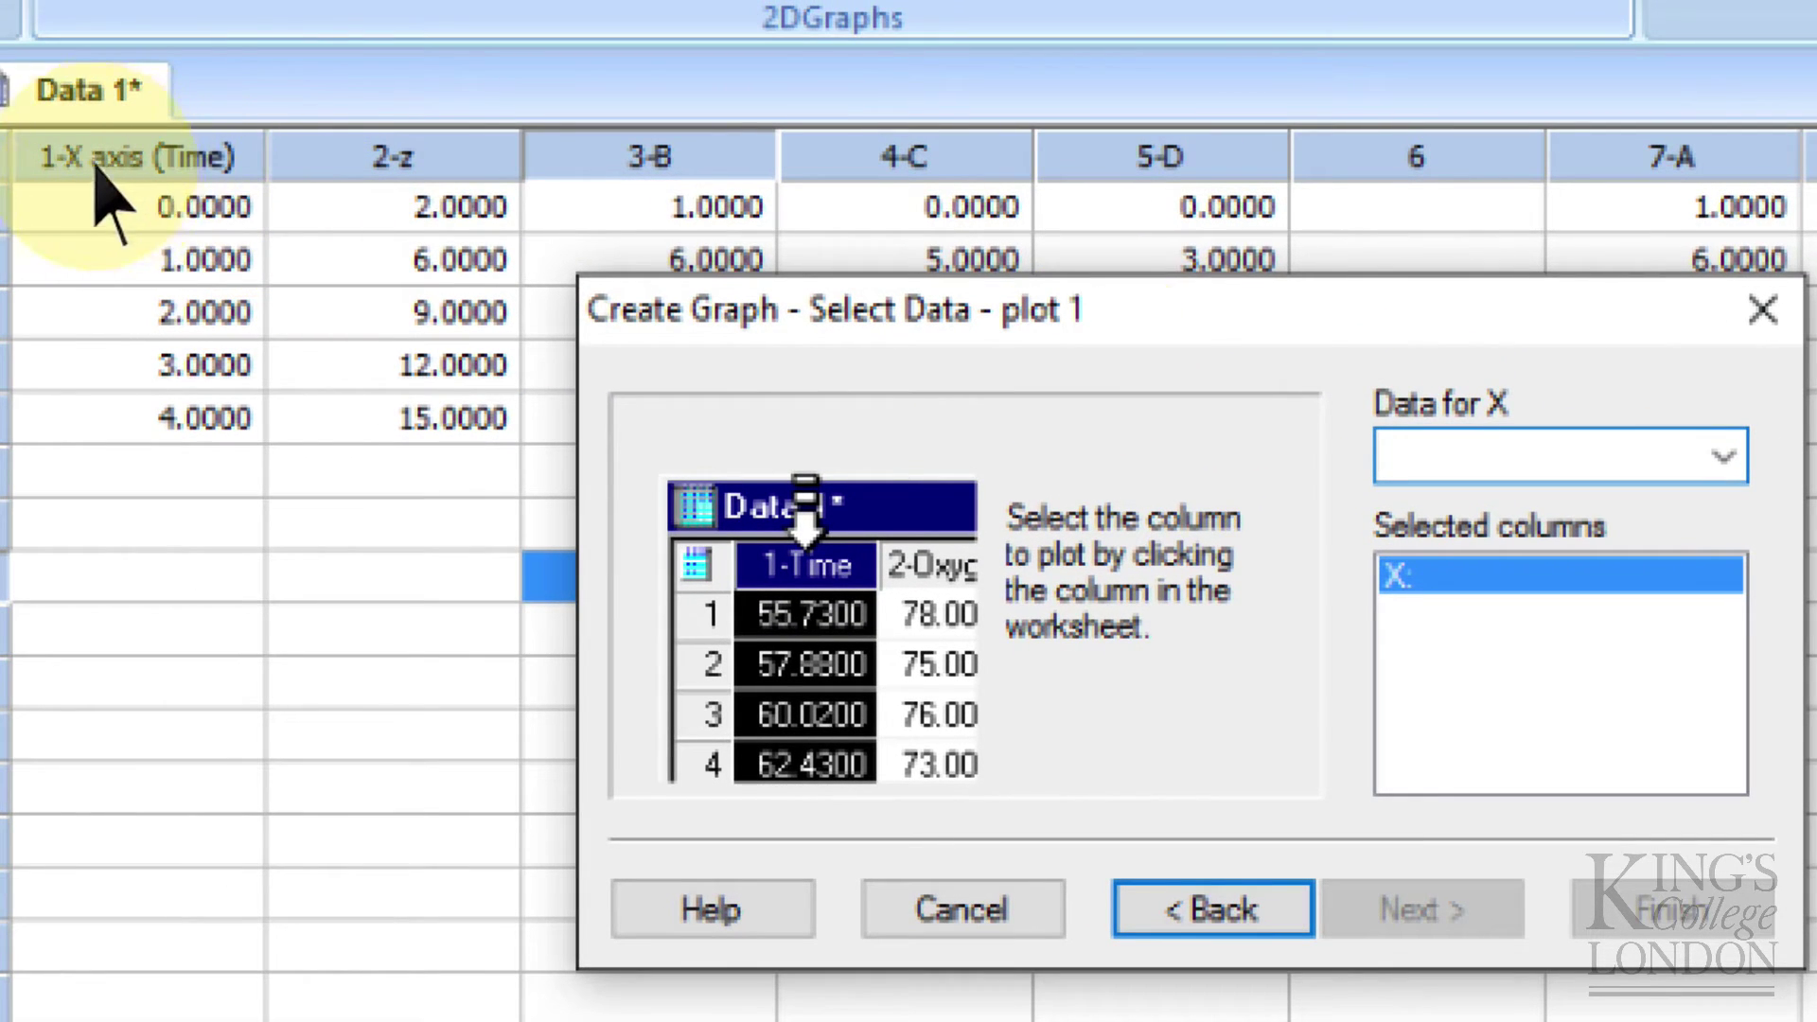
click(1711, 459)
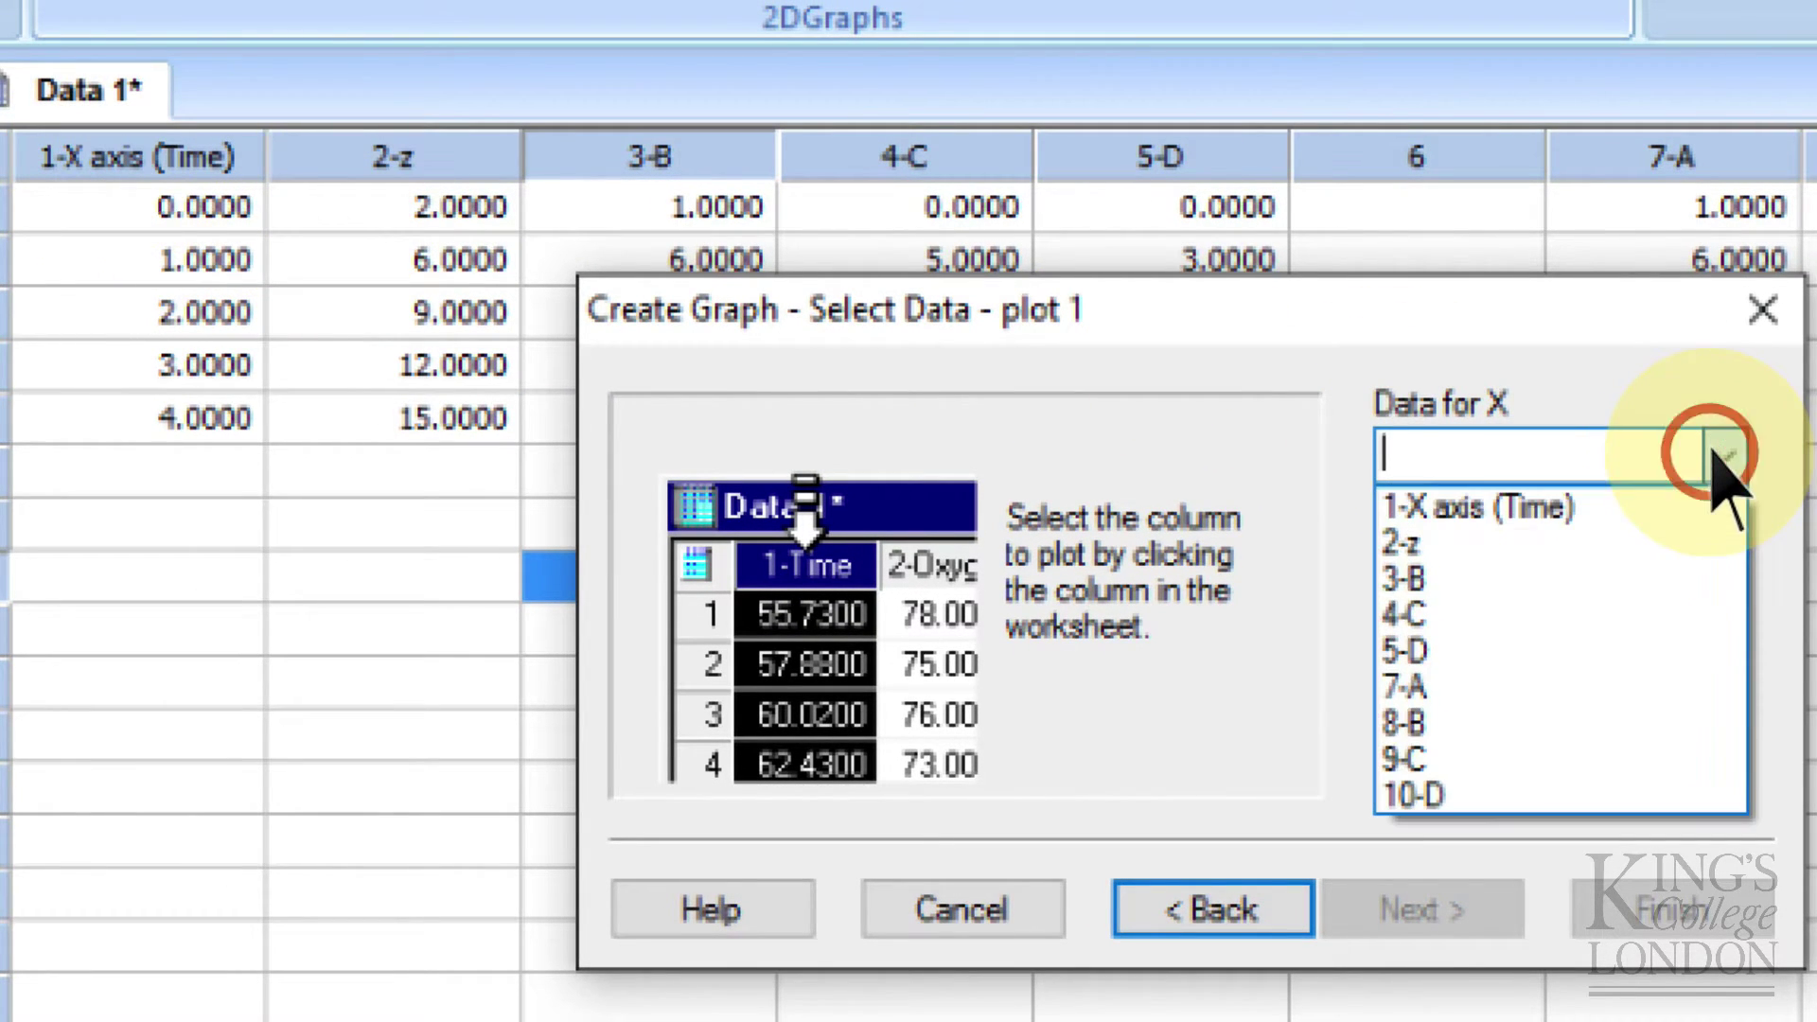
click(1539, 506)
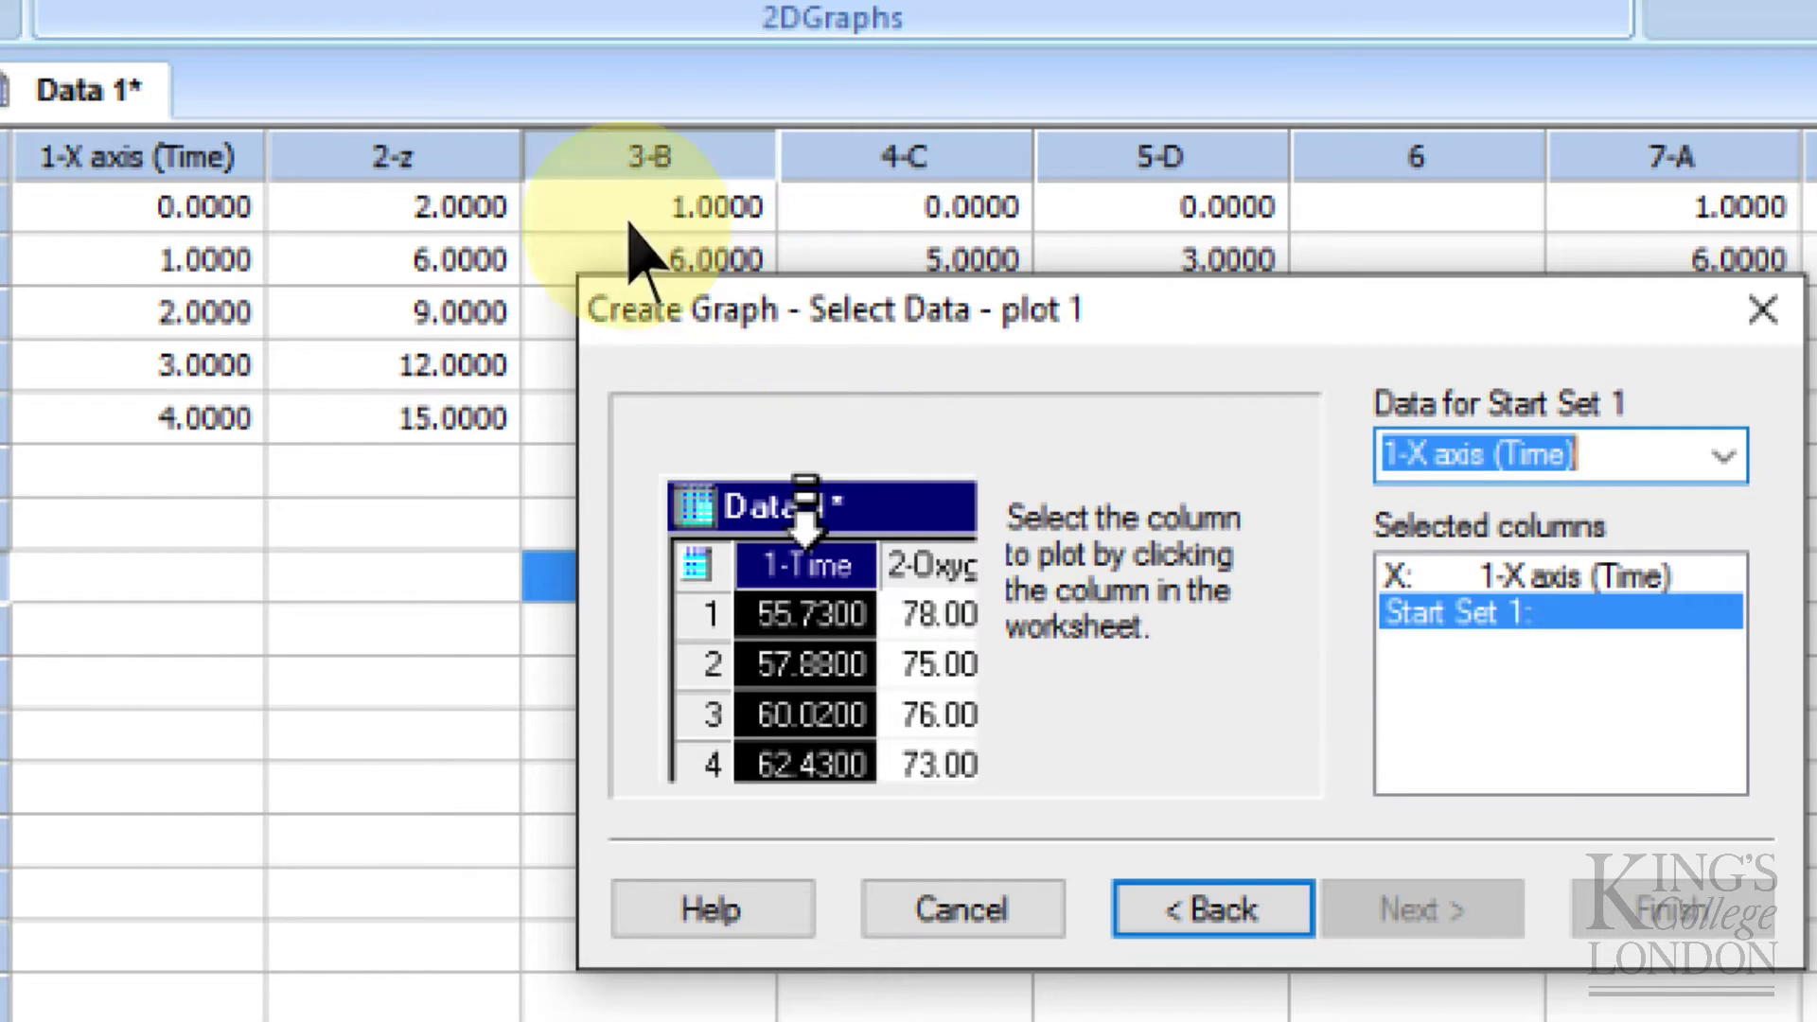
click(398, 156)
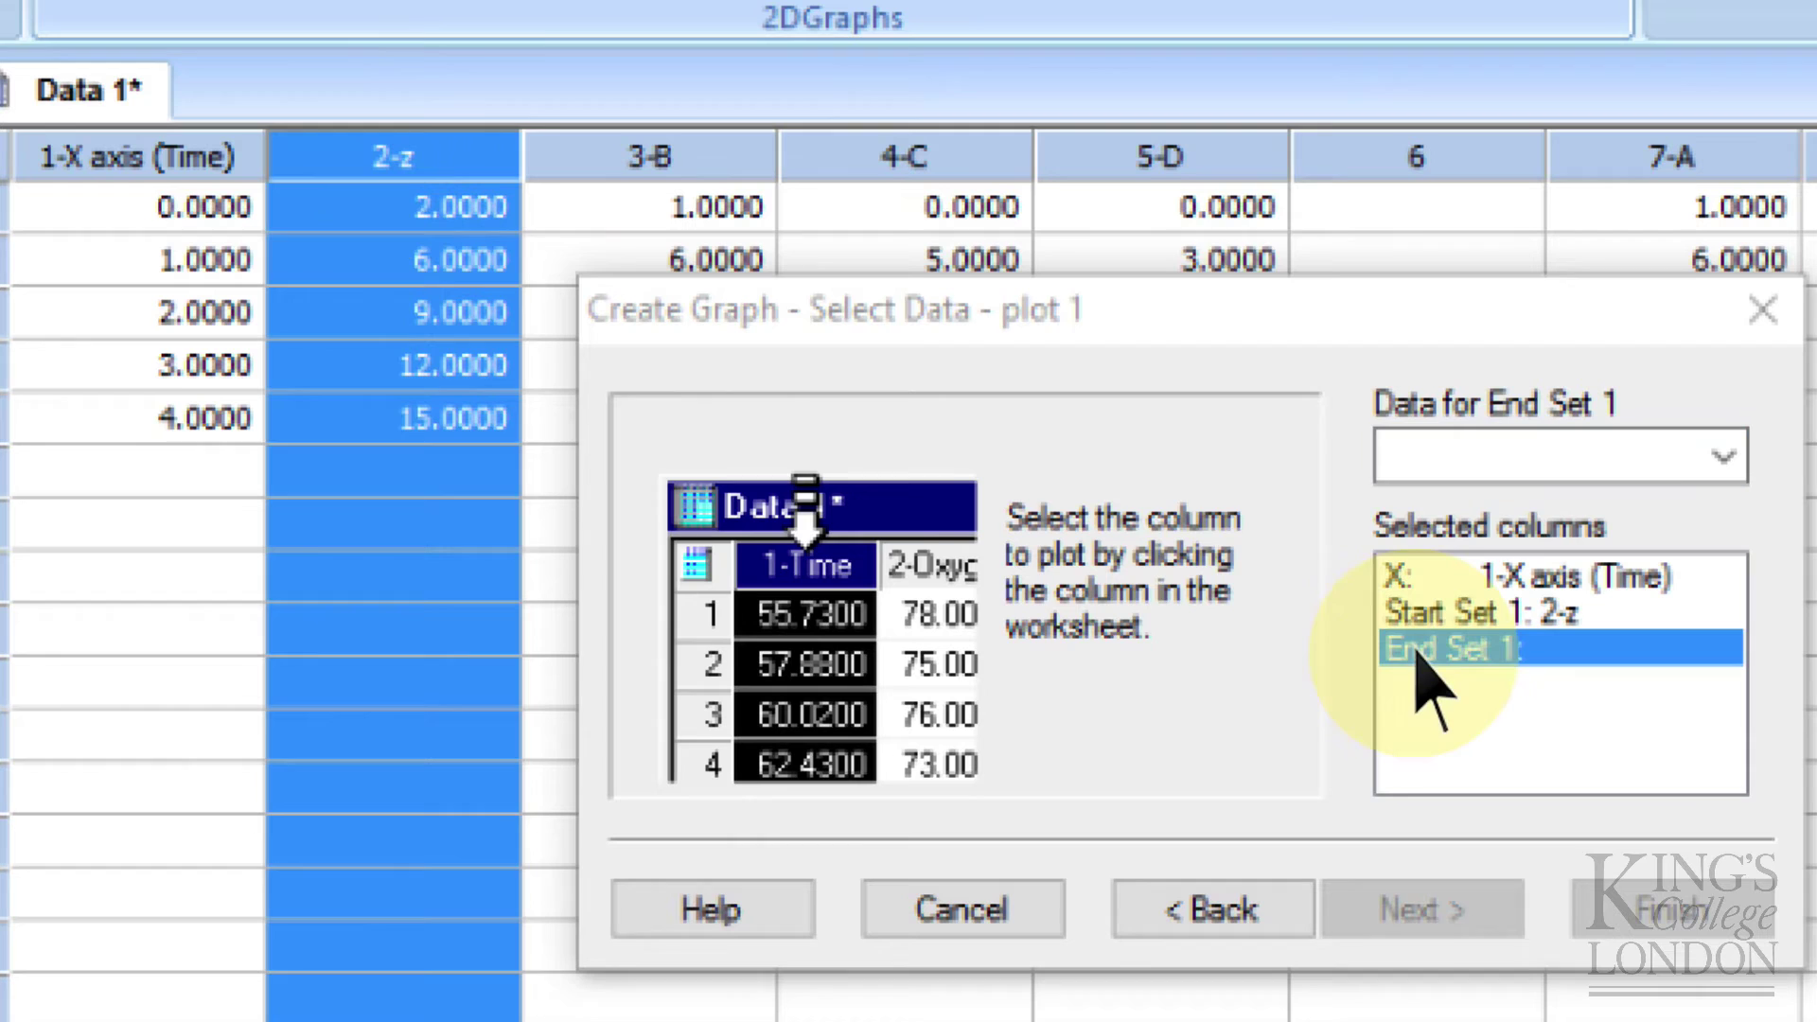
click(1195, 156)
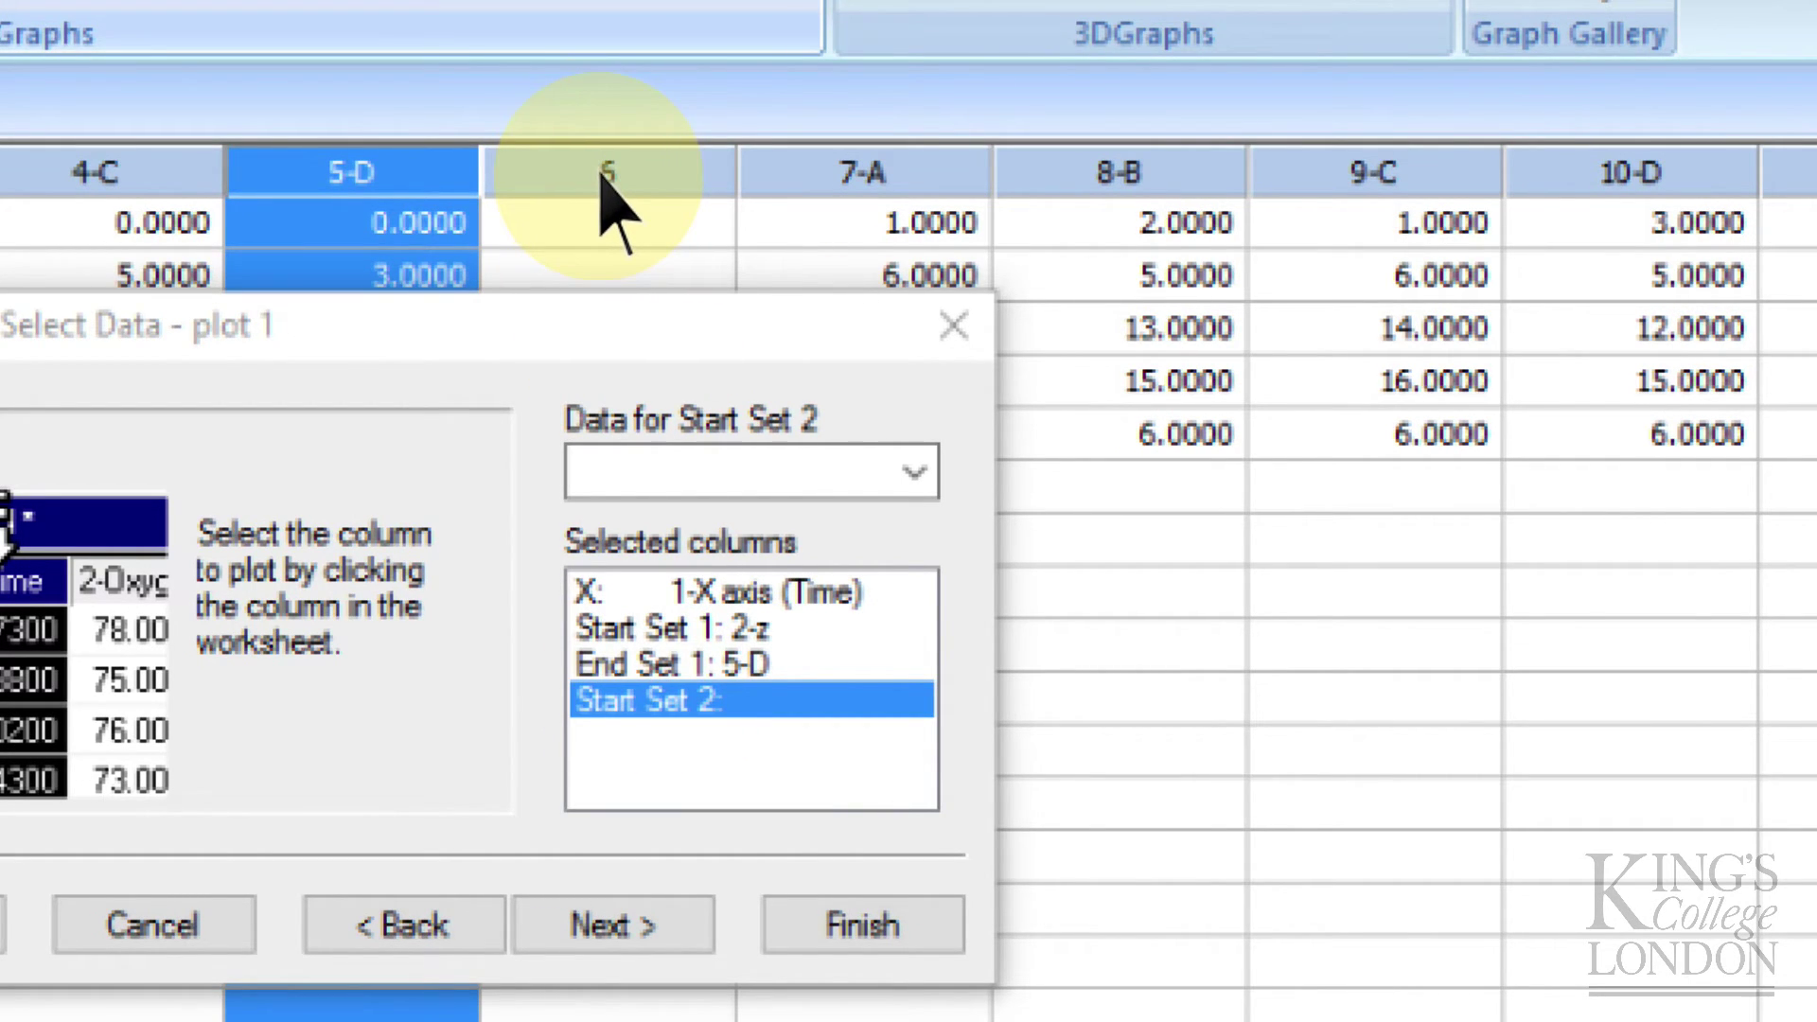
click(816, 194)
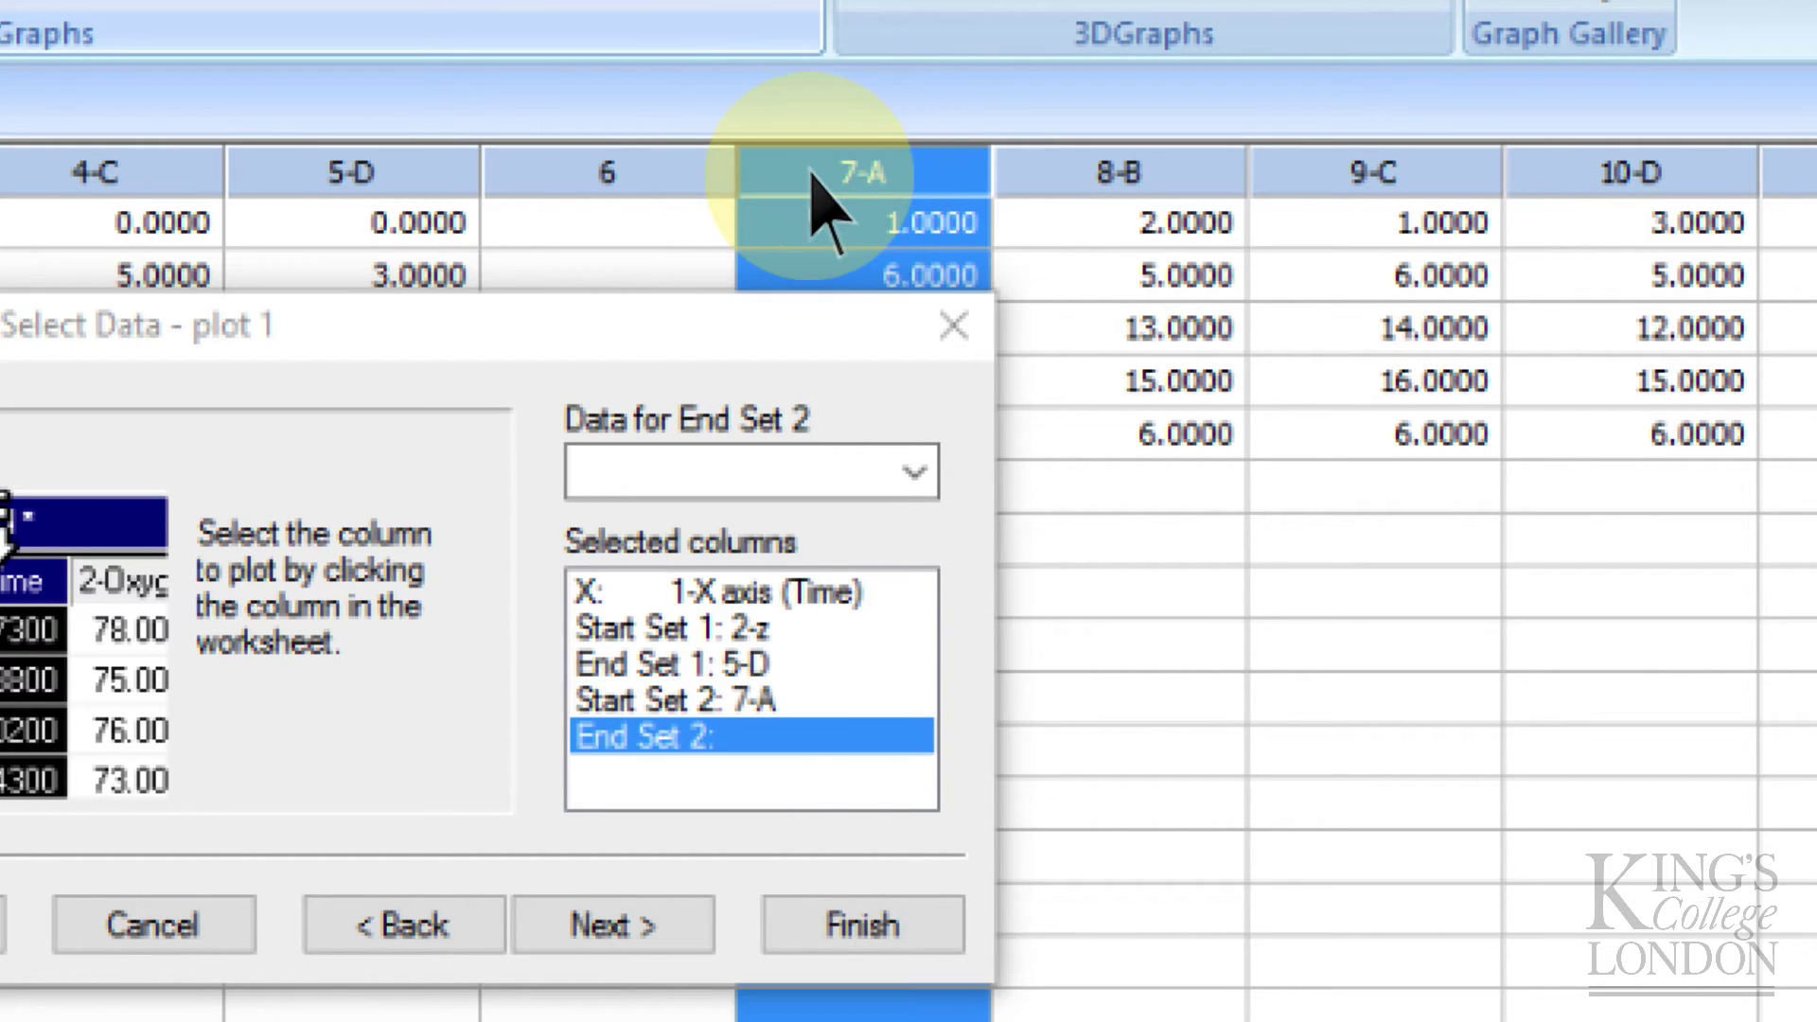
click(1600, 171)
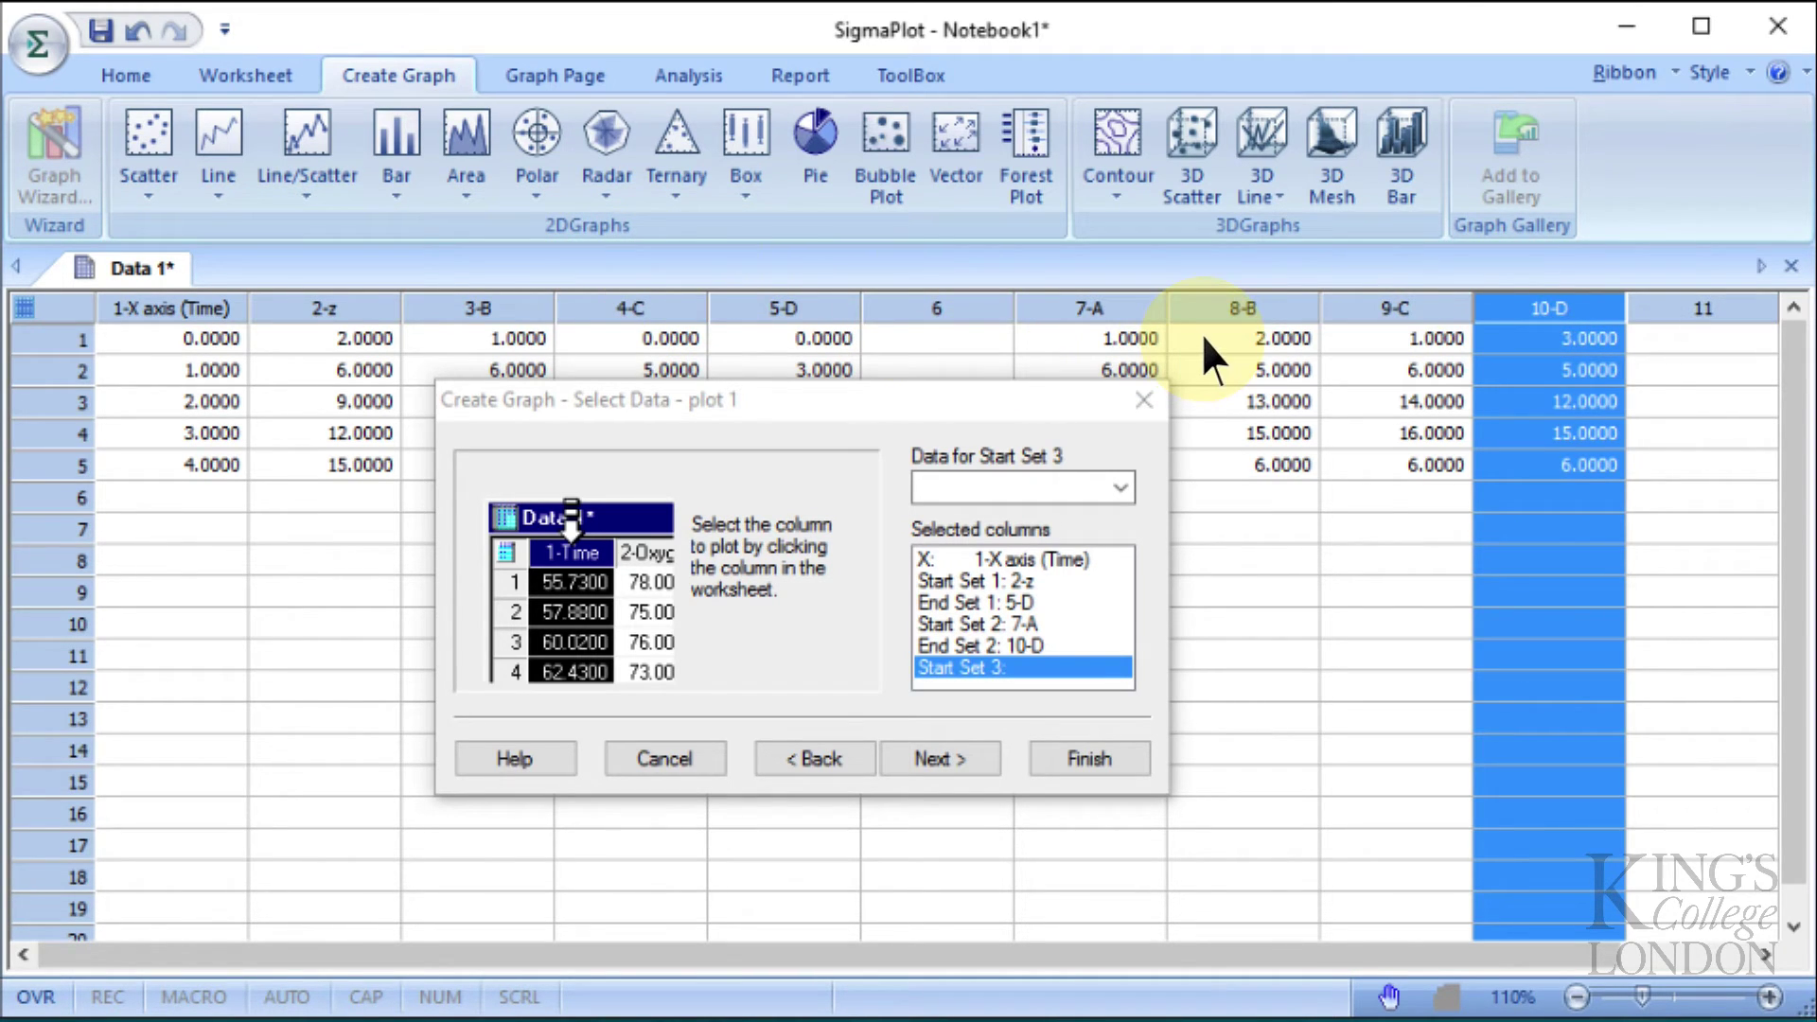
- Create the graph and view the page at 90% zoom, scrolled down to the legend
click(1086, 760)
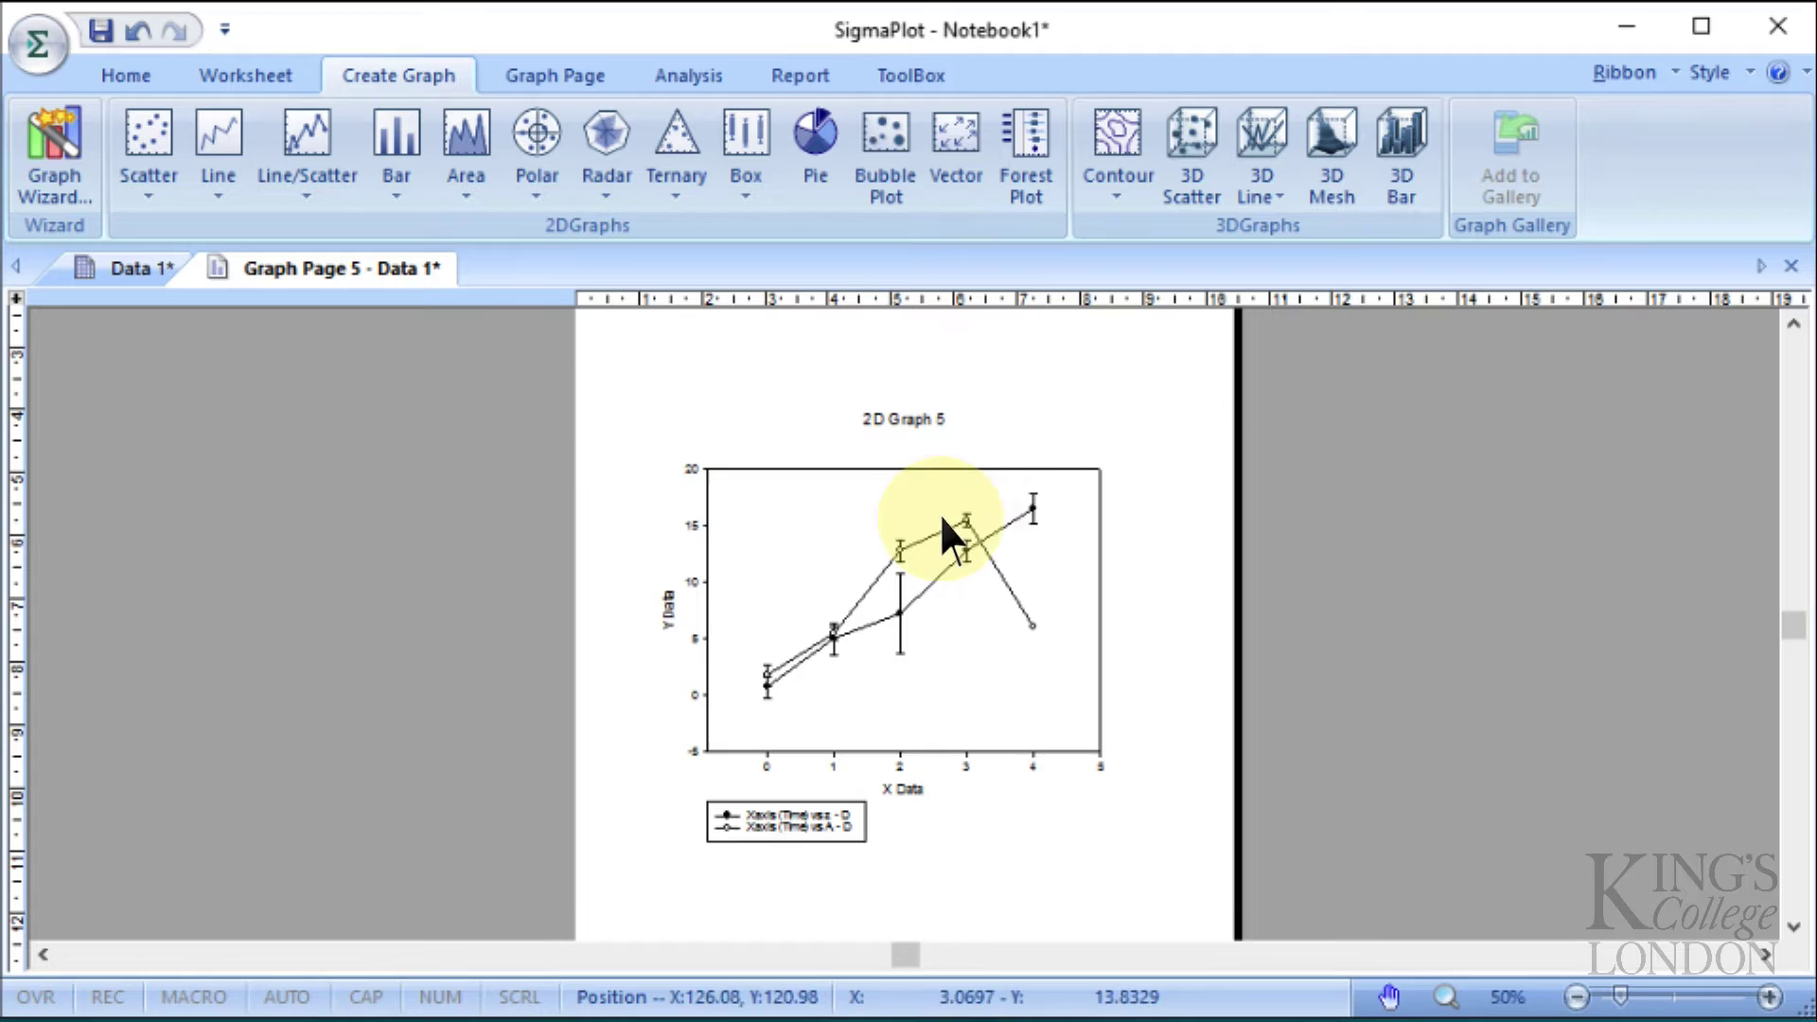
mouse_move(820, 564)
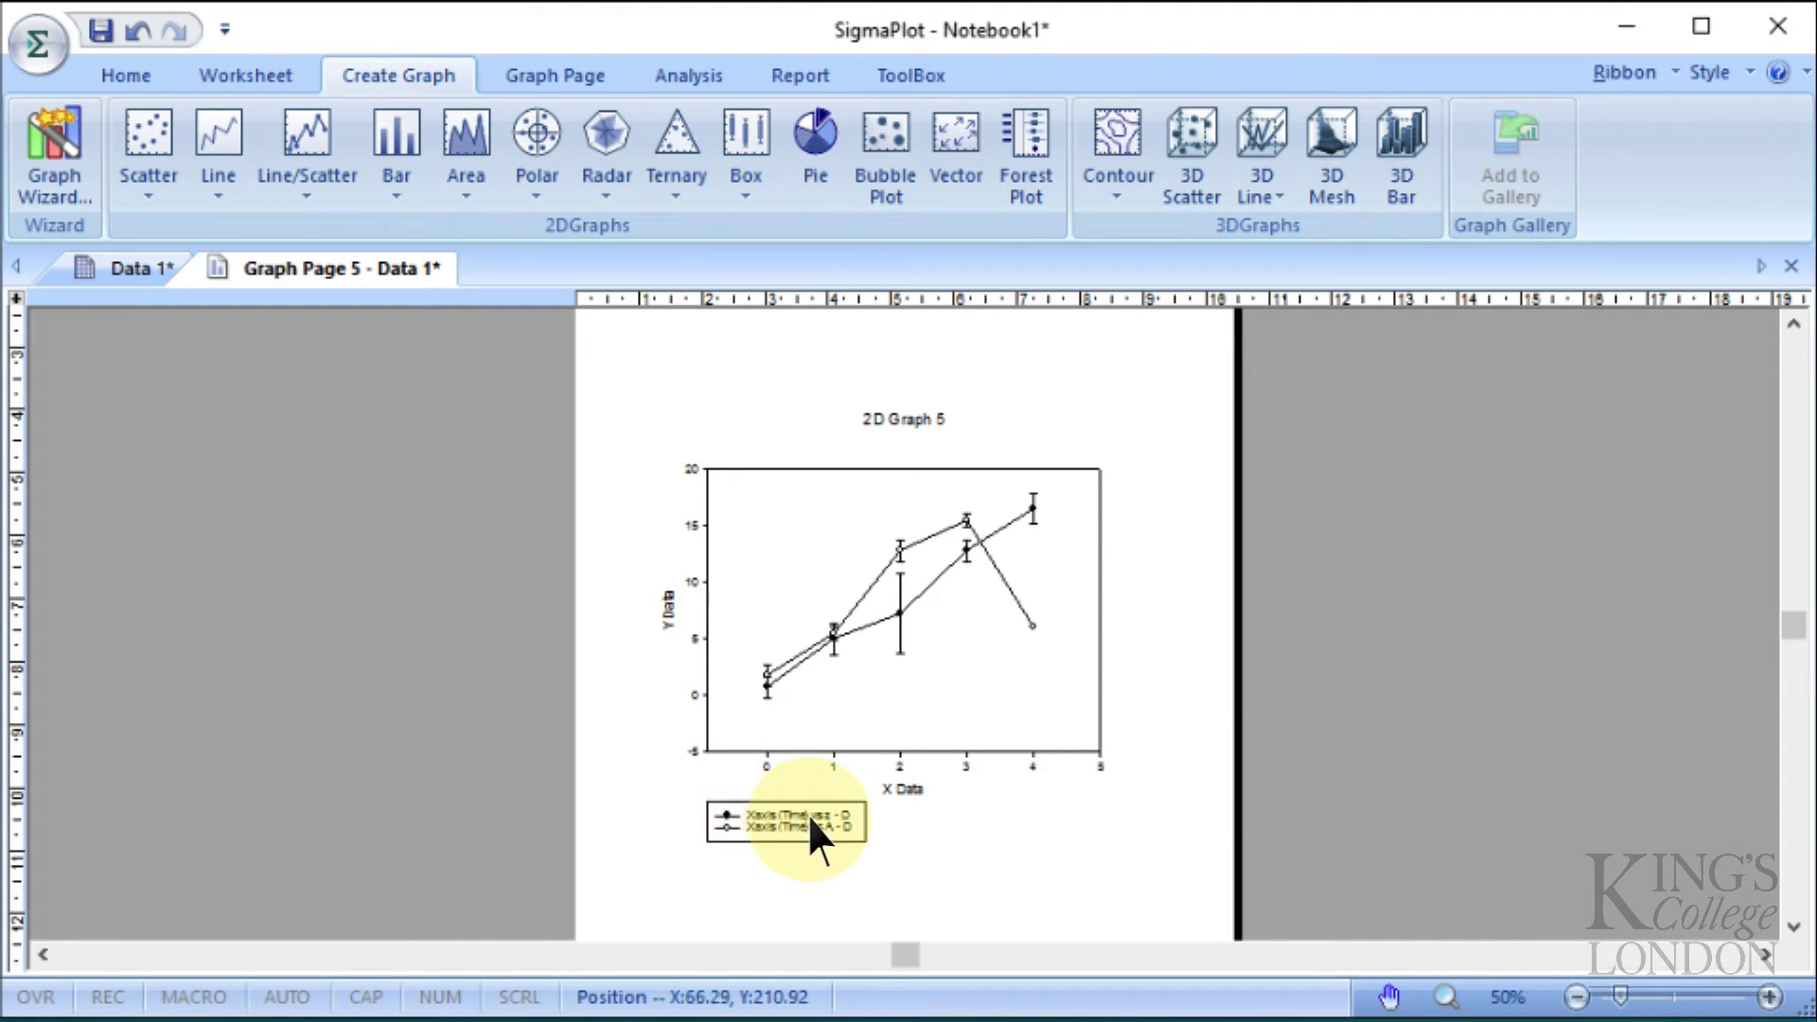
click(1620, 998)
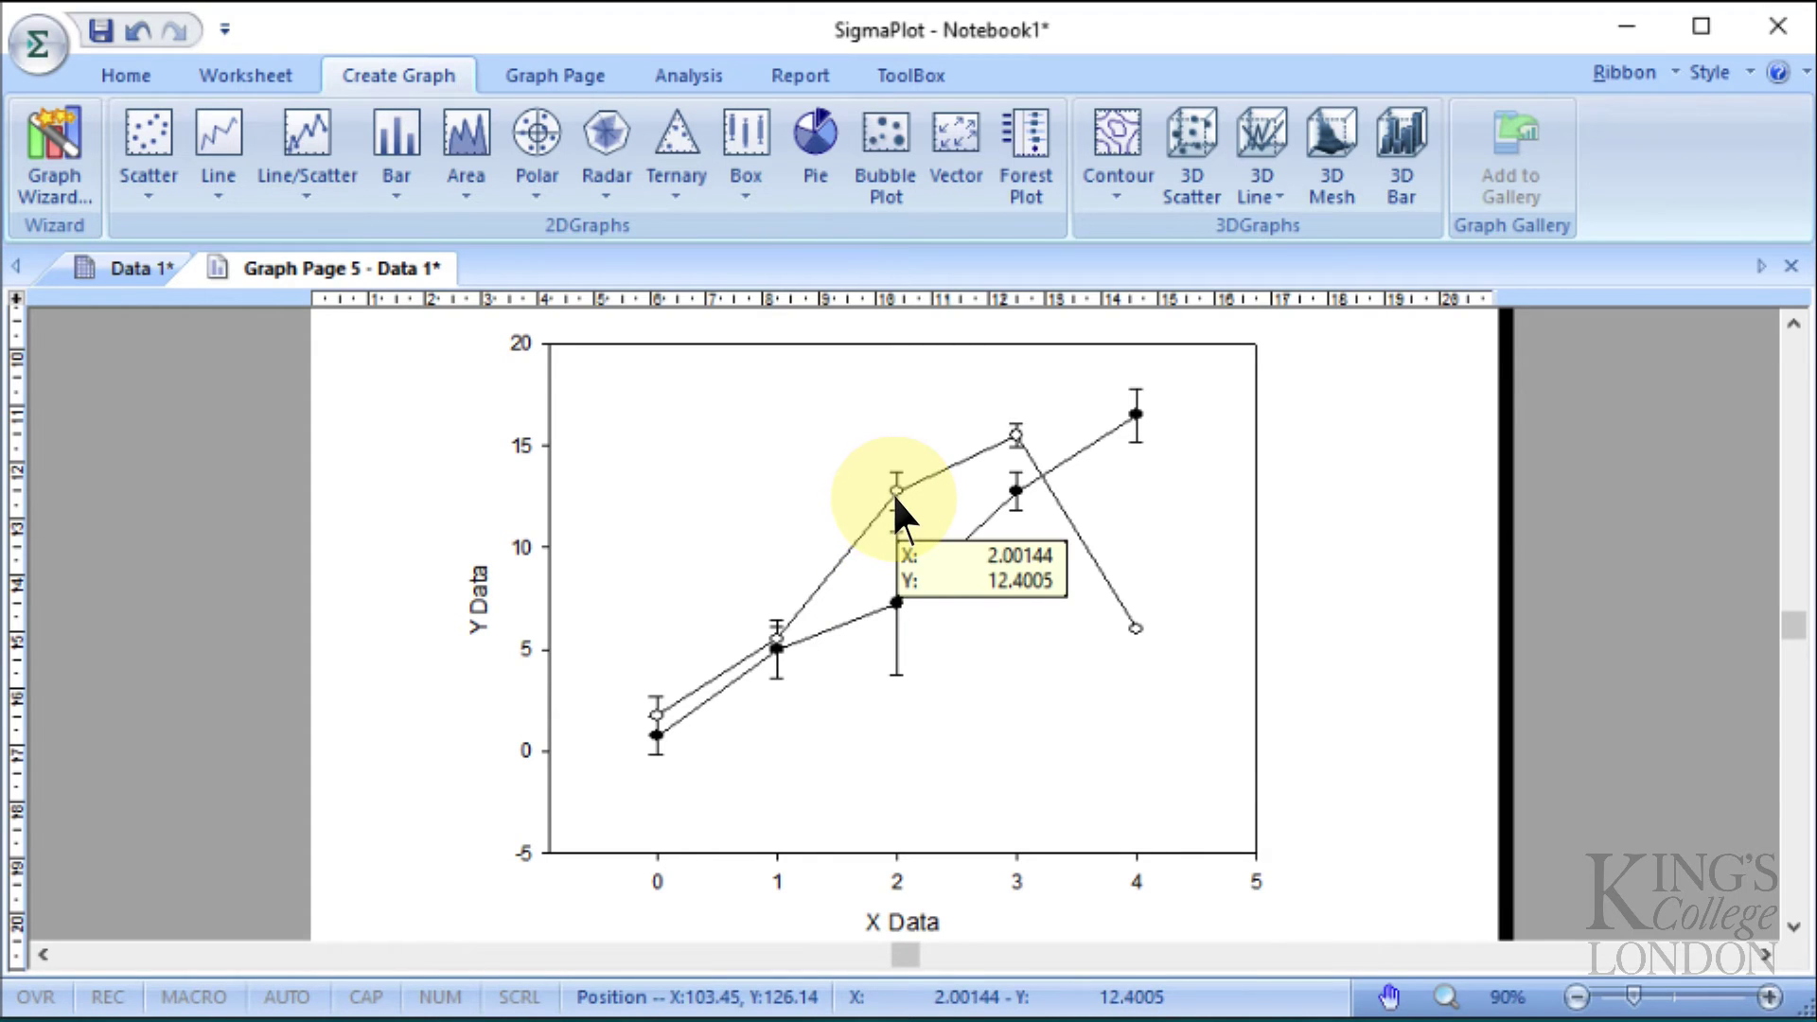
scroll(995, 735, down, 2)
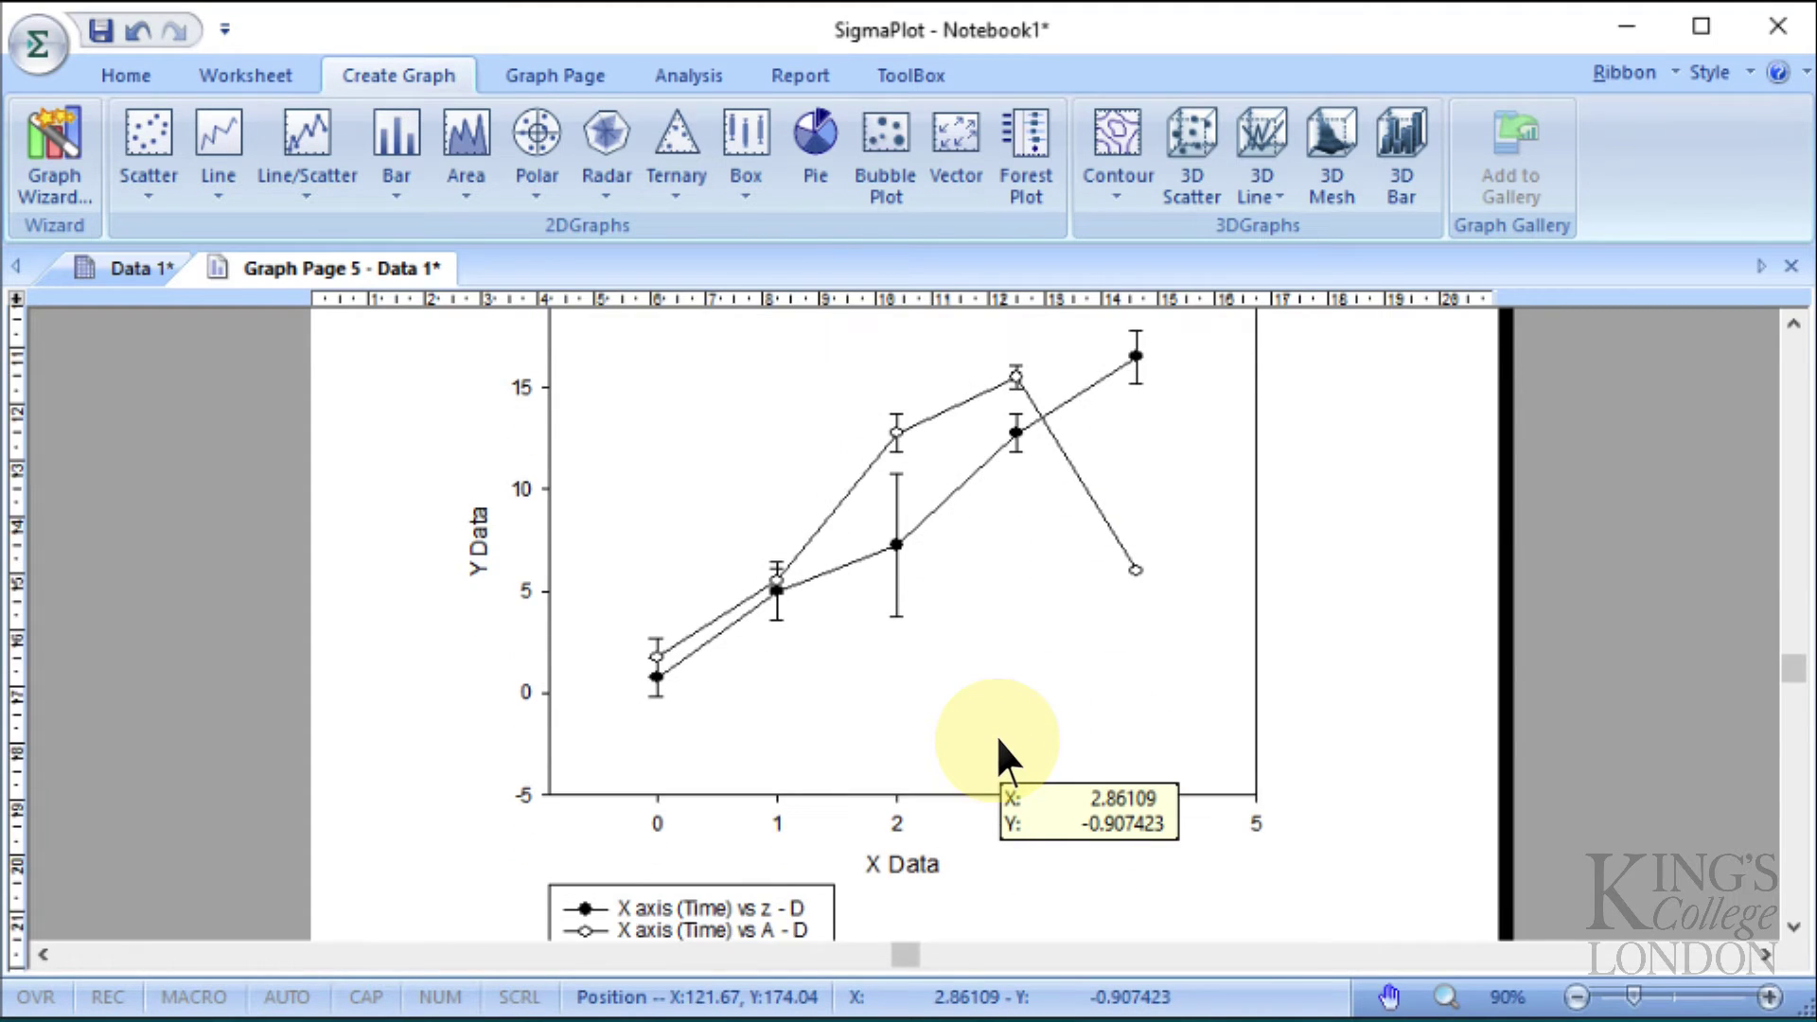
scroll(995, 735, down, 4)
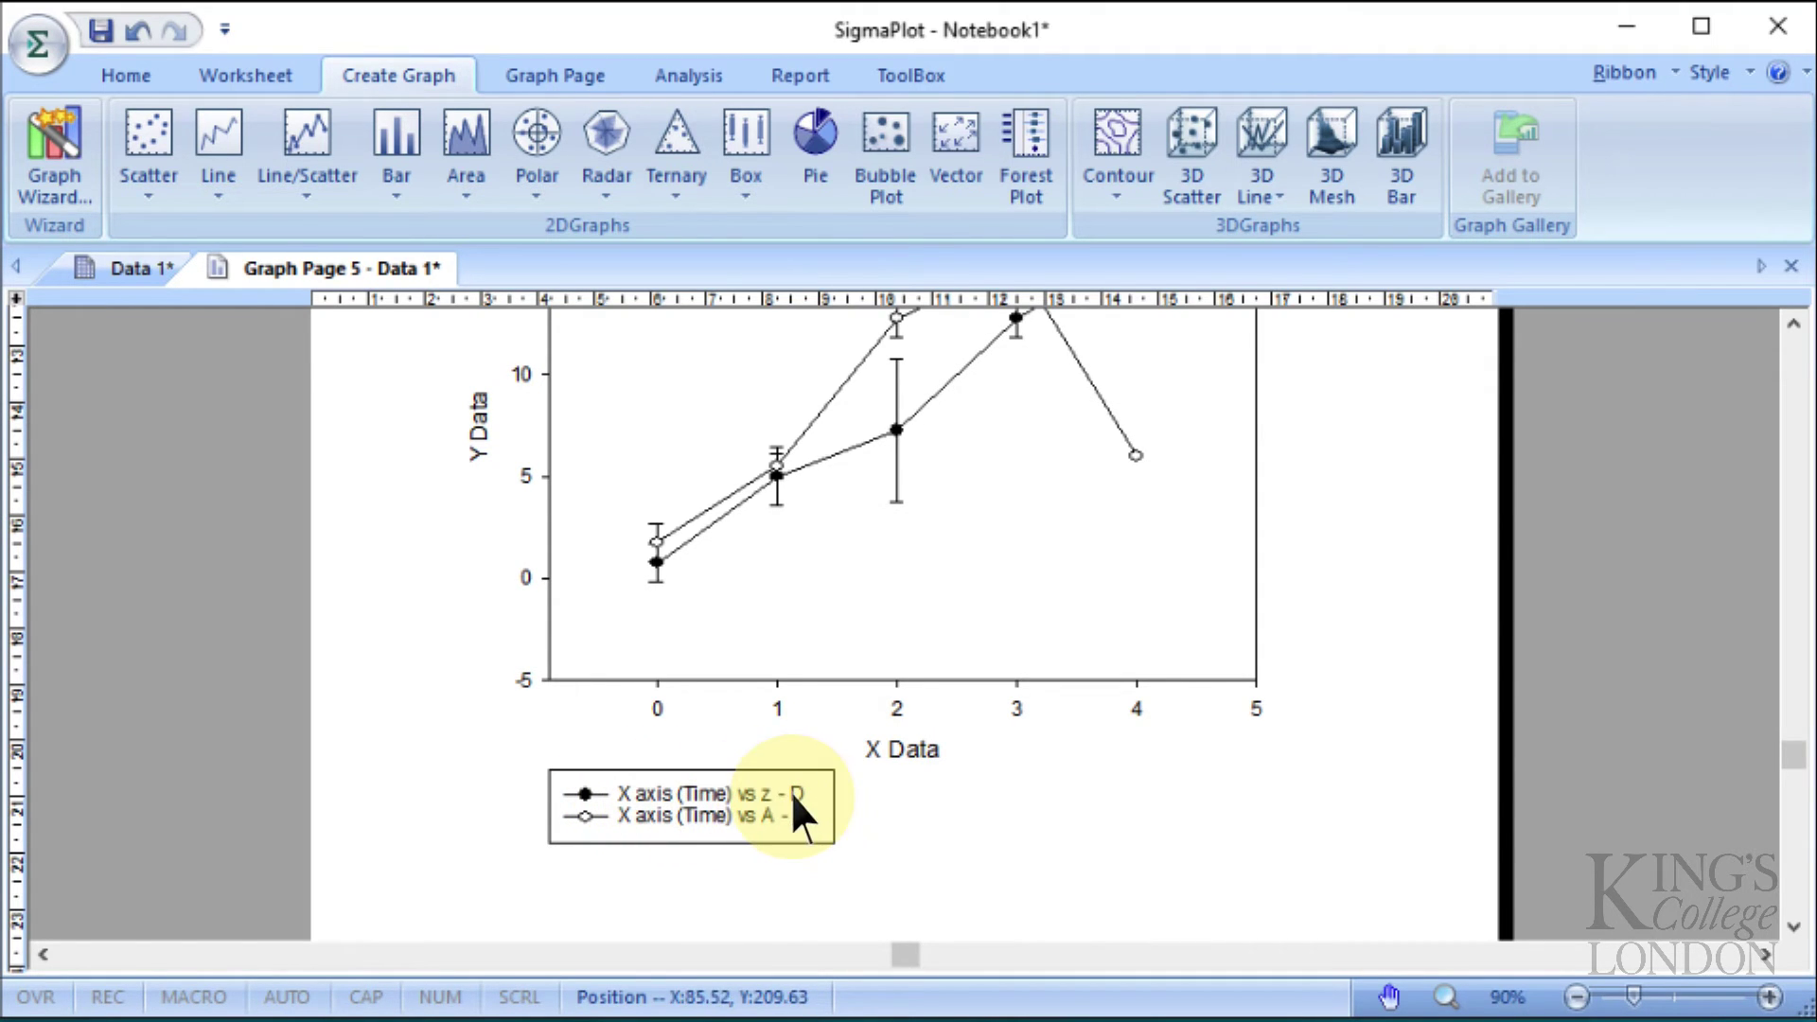
- Rename the first legend entry to 'Group A' in Graph Properties
click(725, 793)
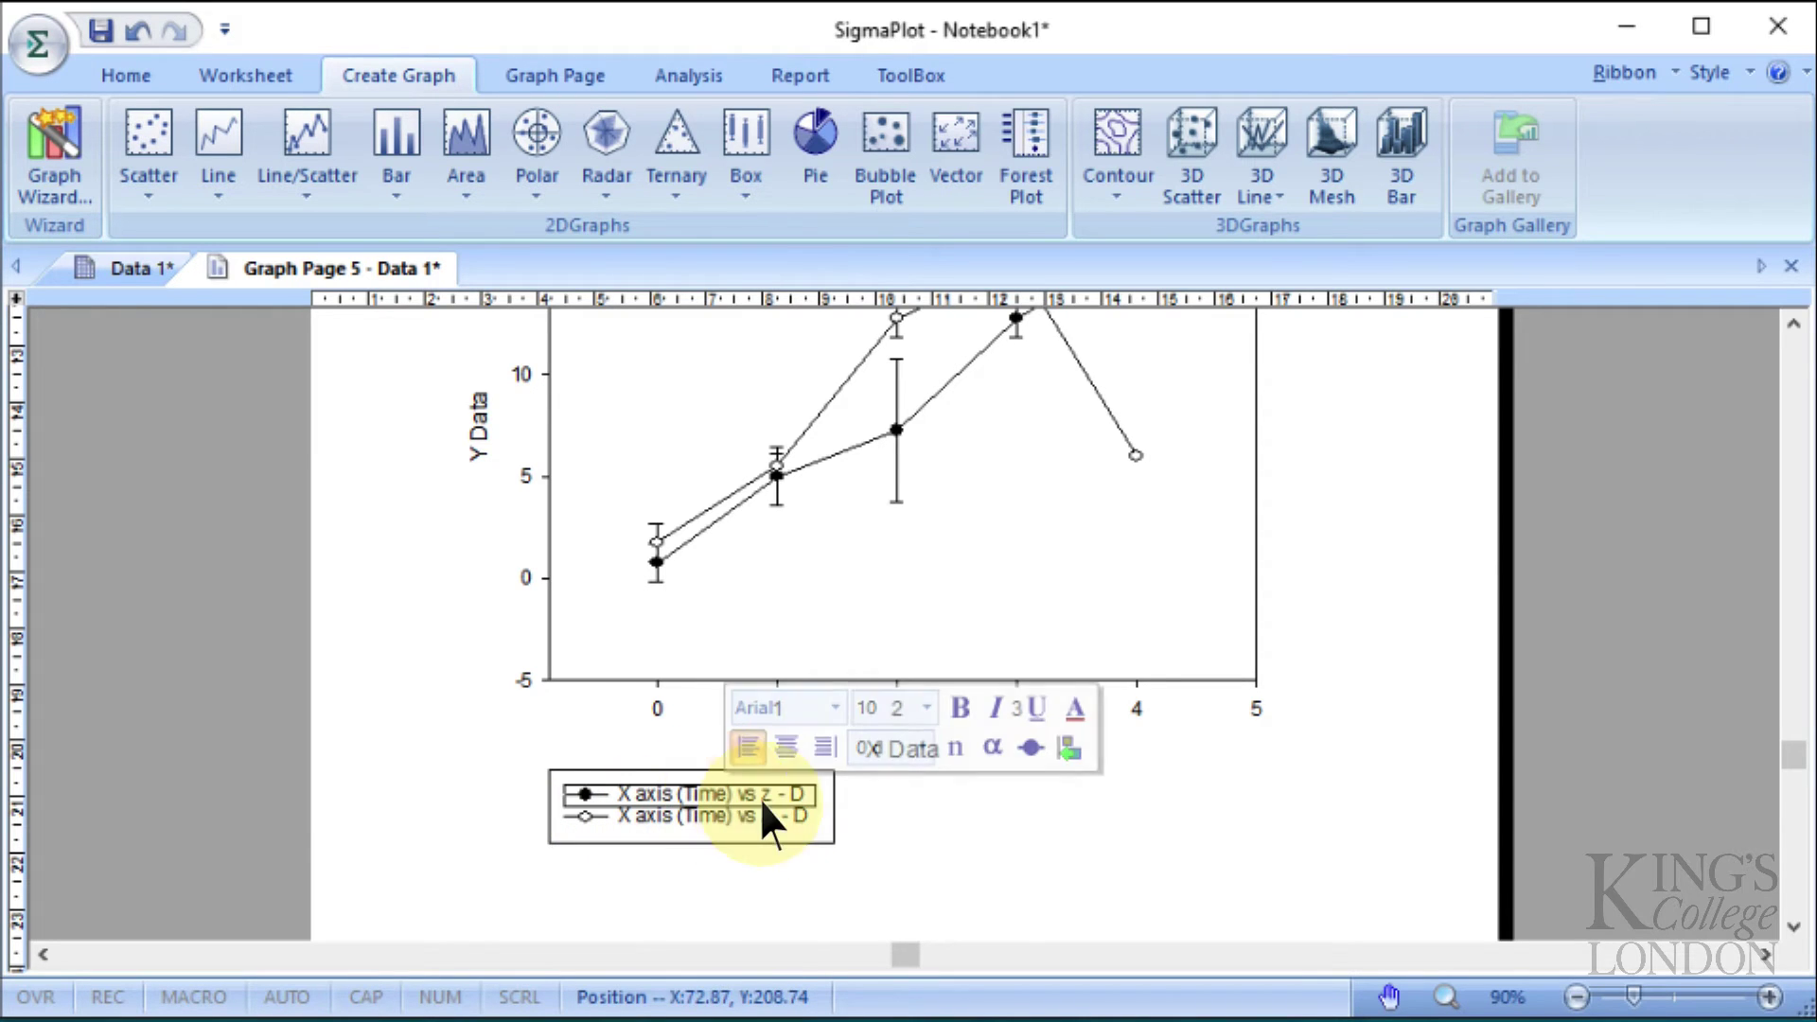
click(768, 793)
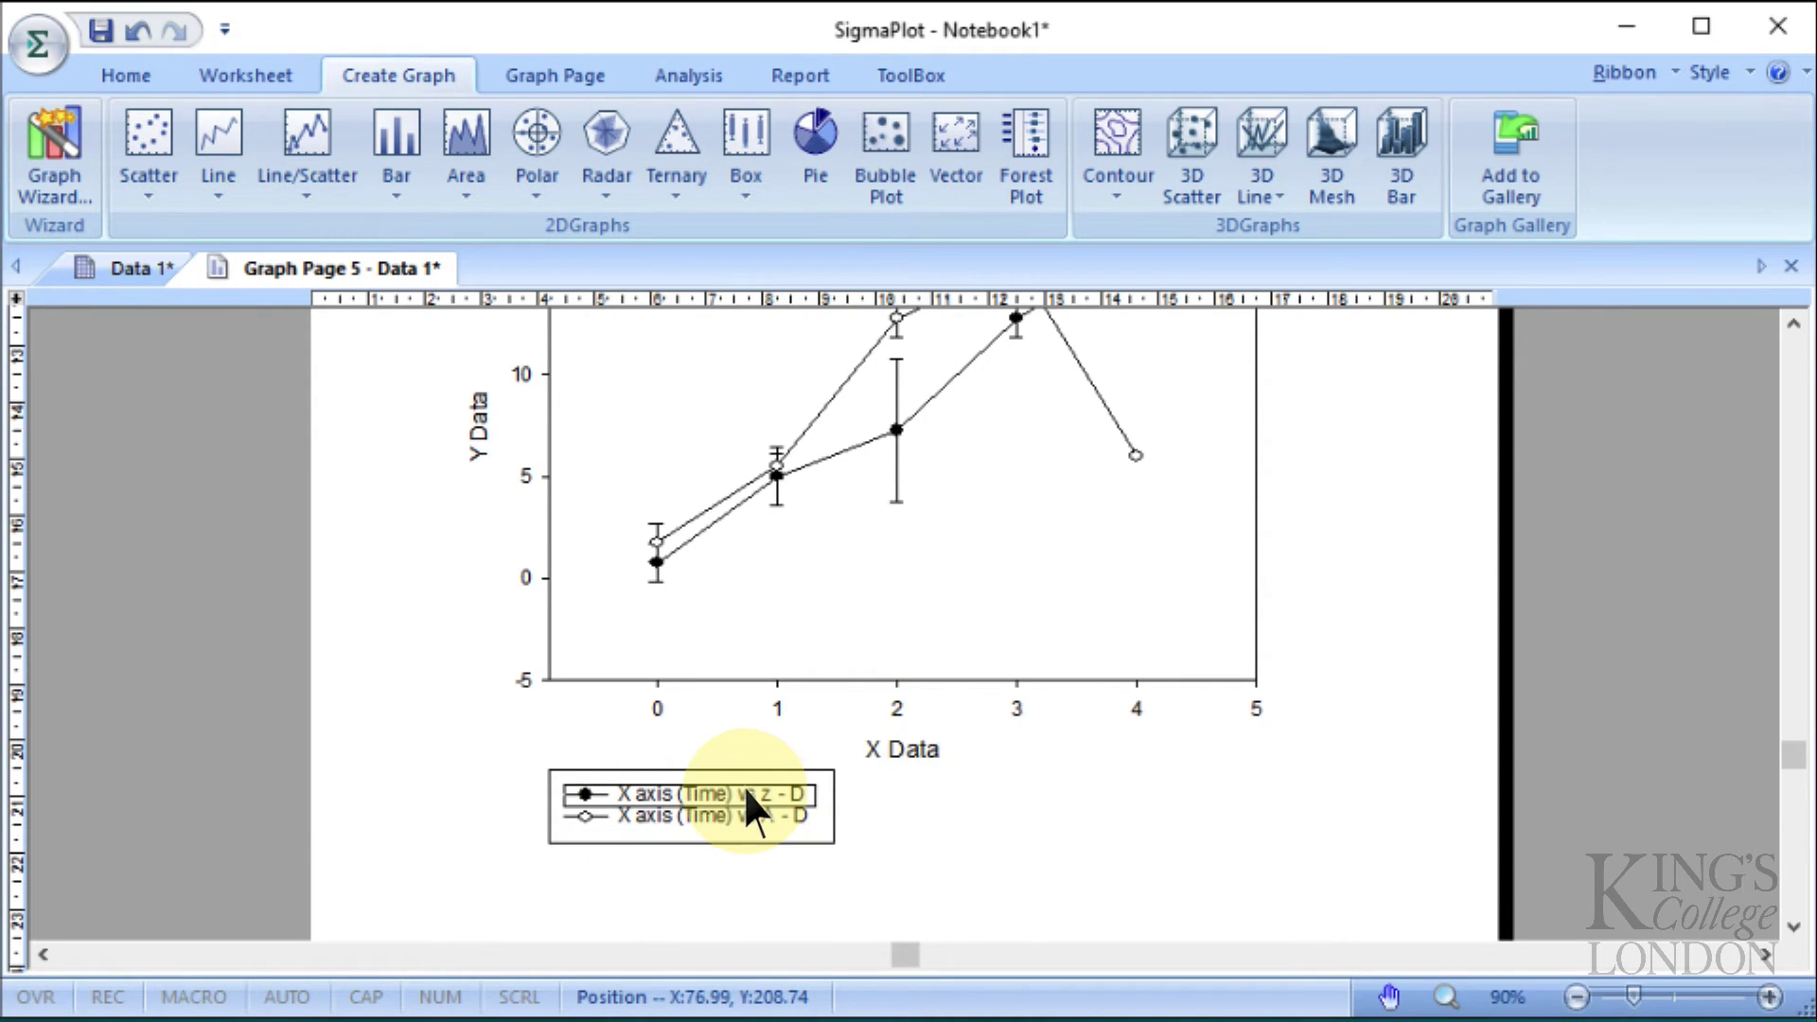
double_click(744, 792)
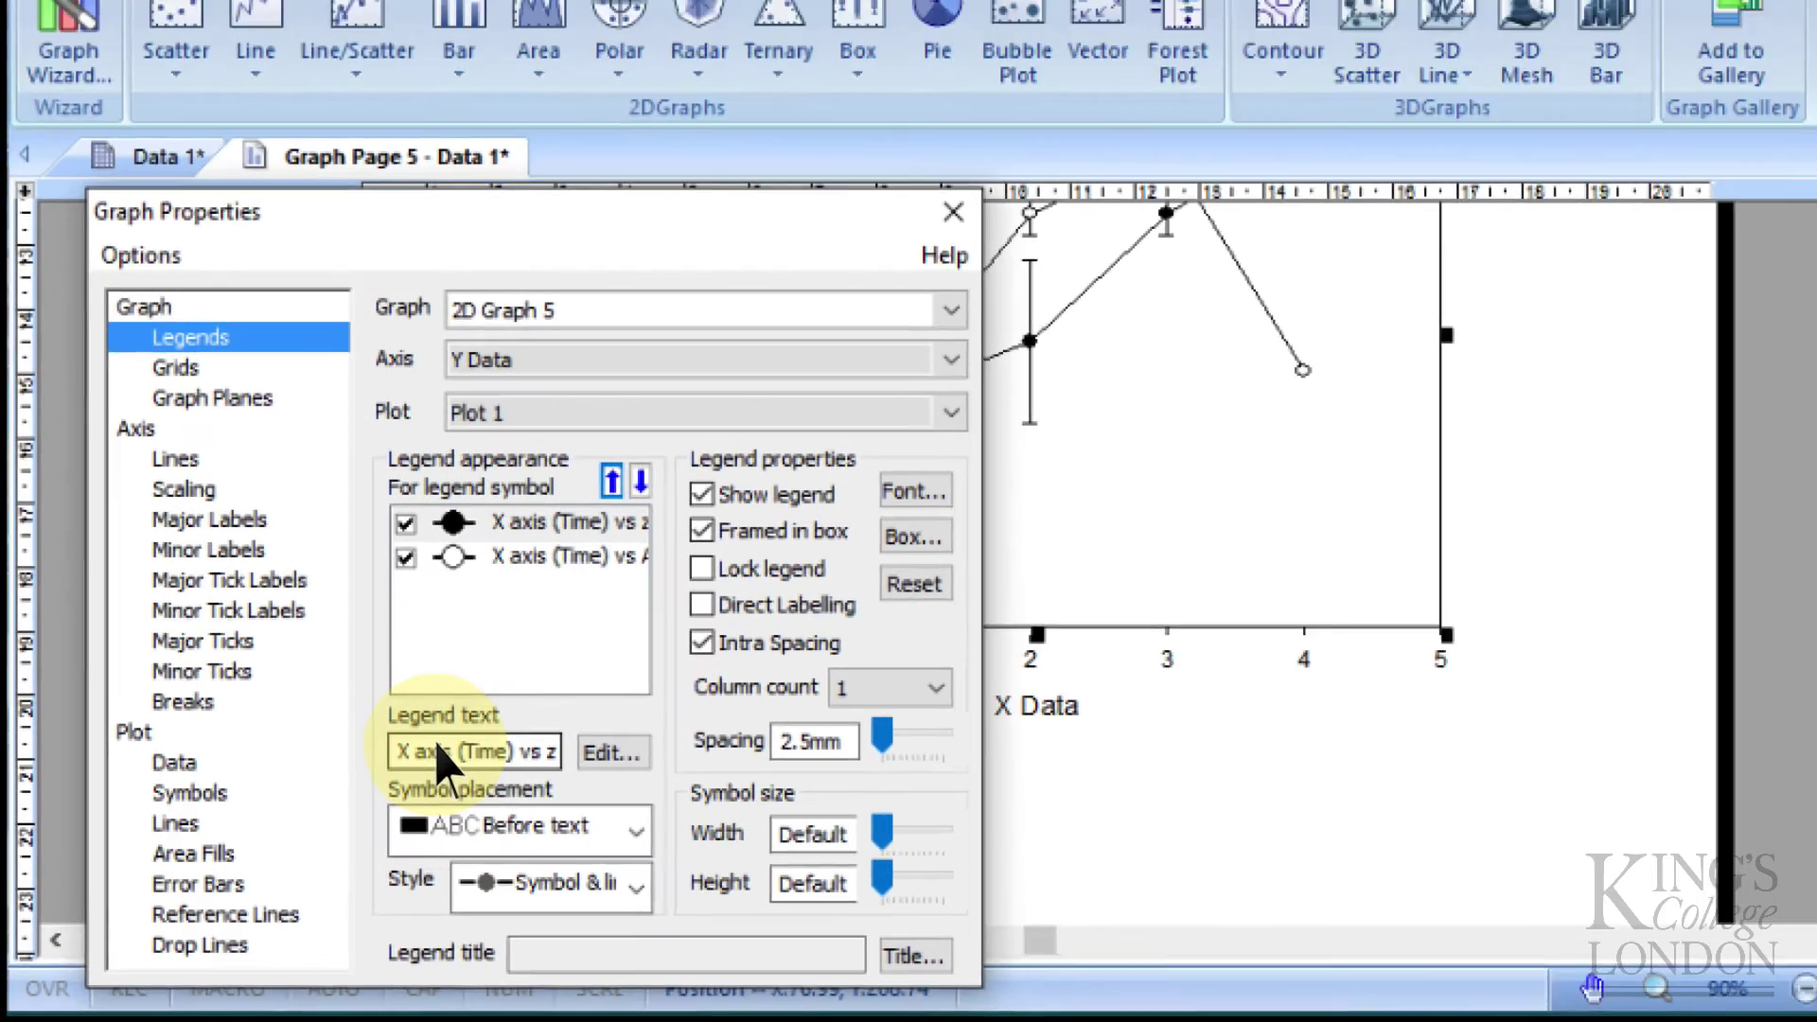
click(348, 789)
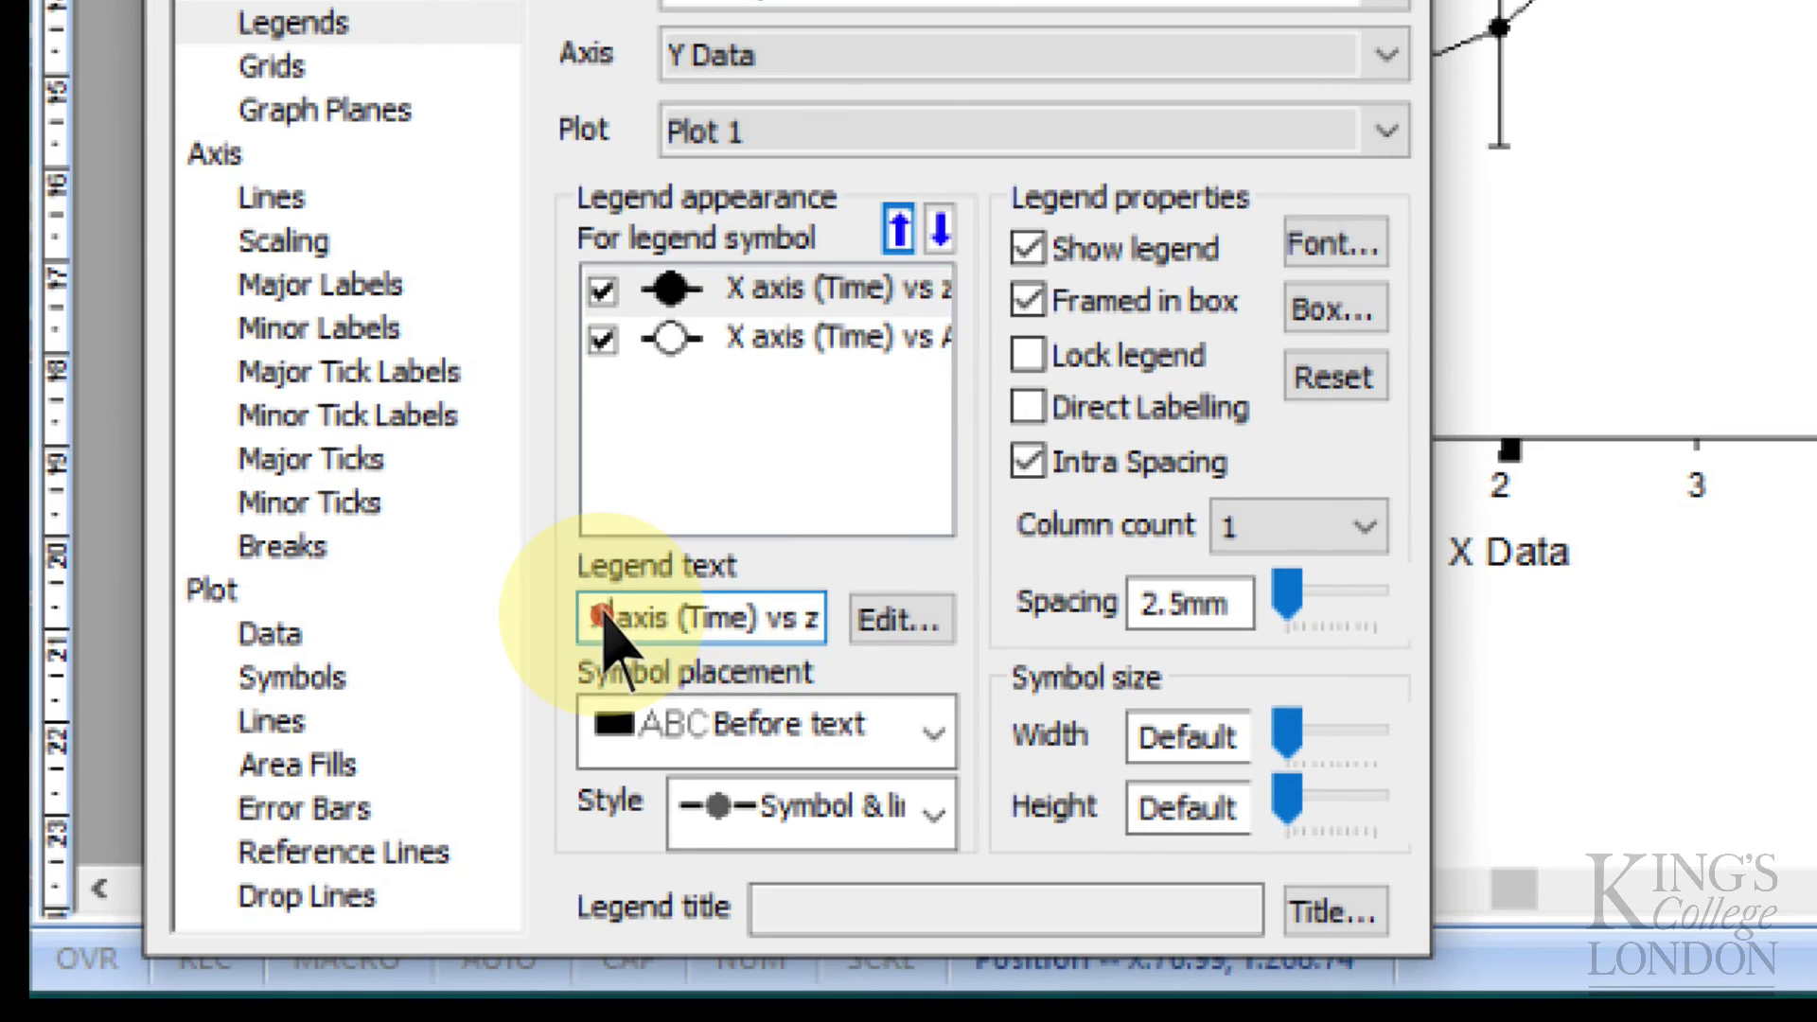
click(888, 629)
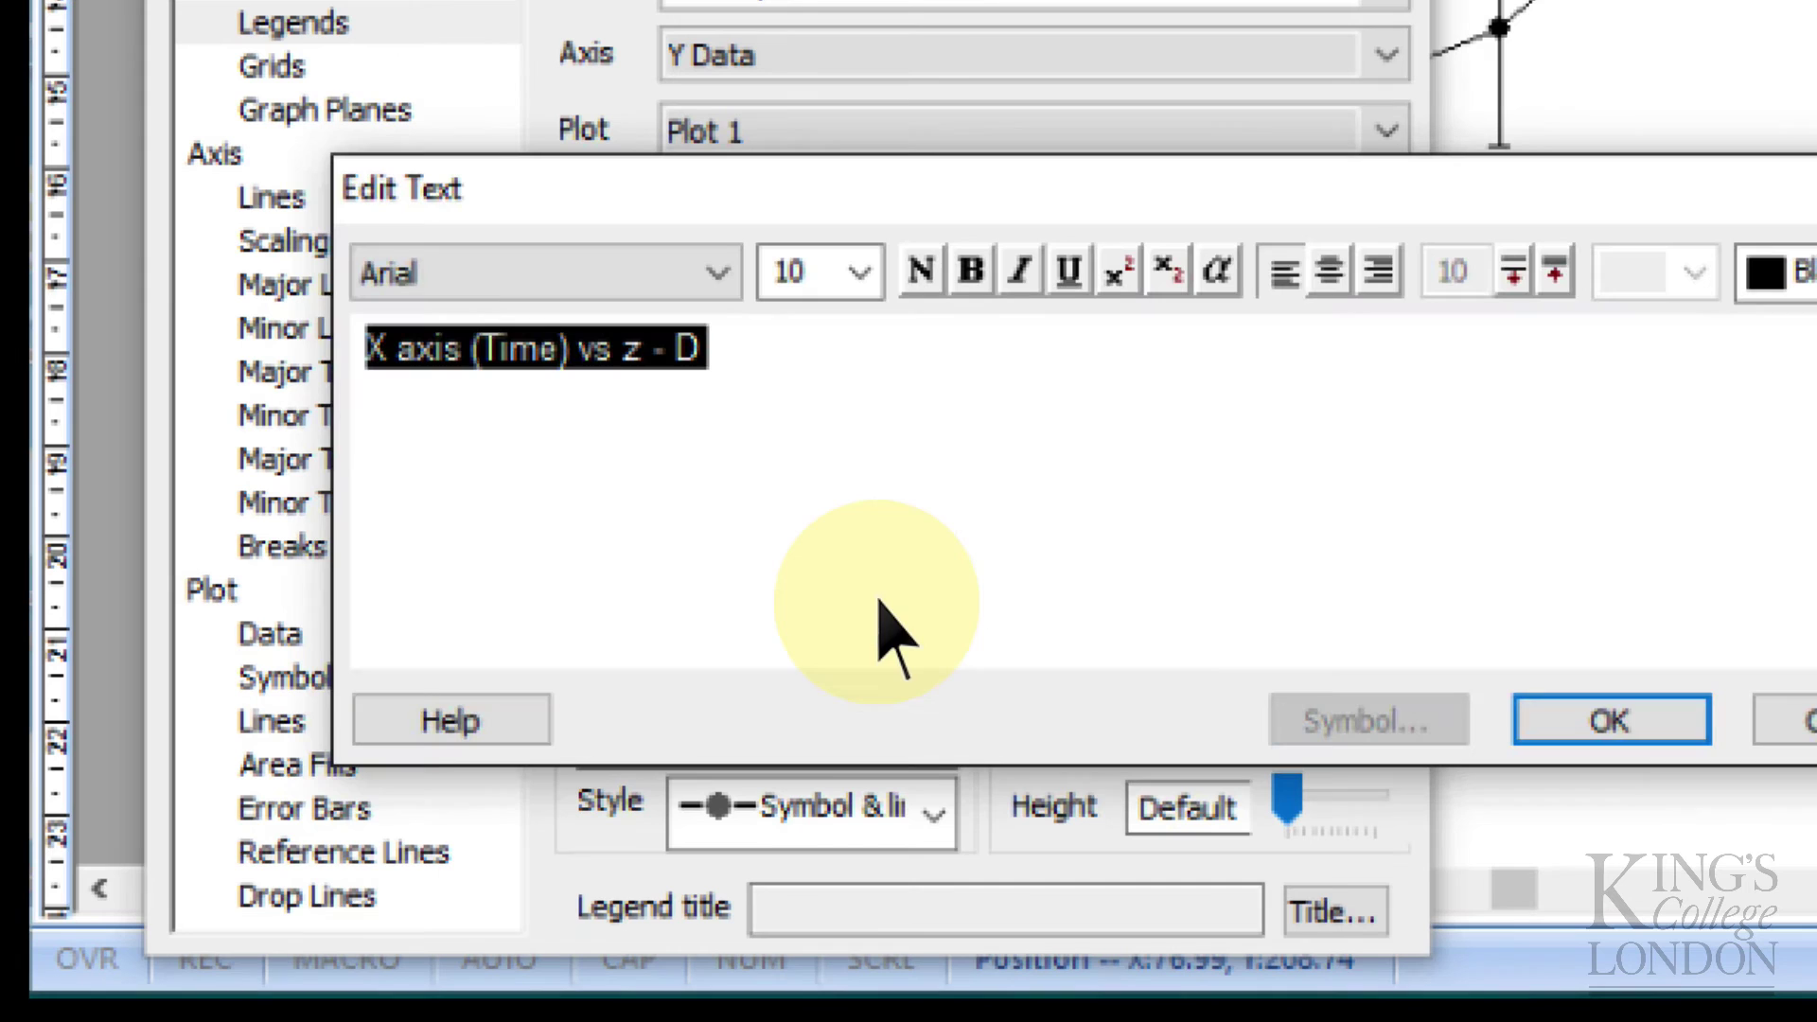
text(Group A)
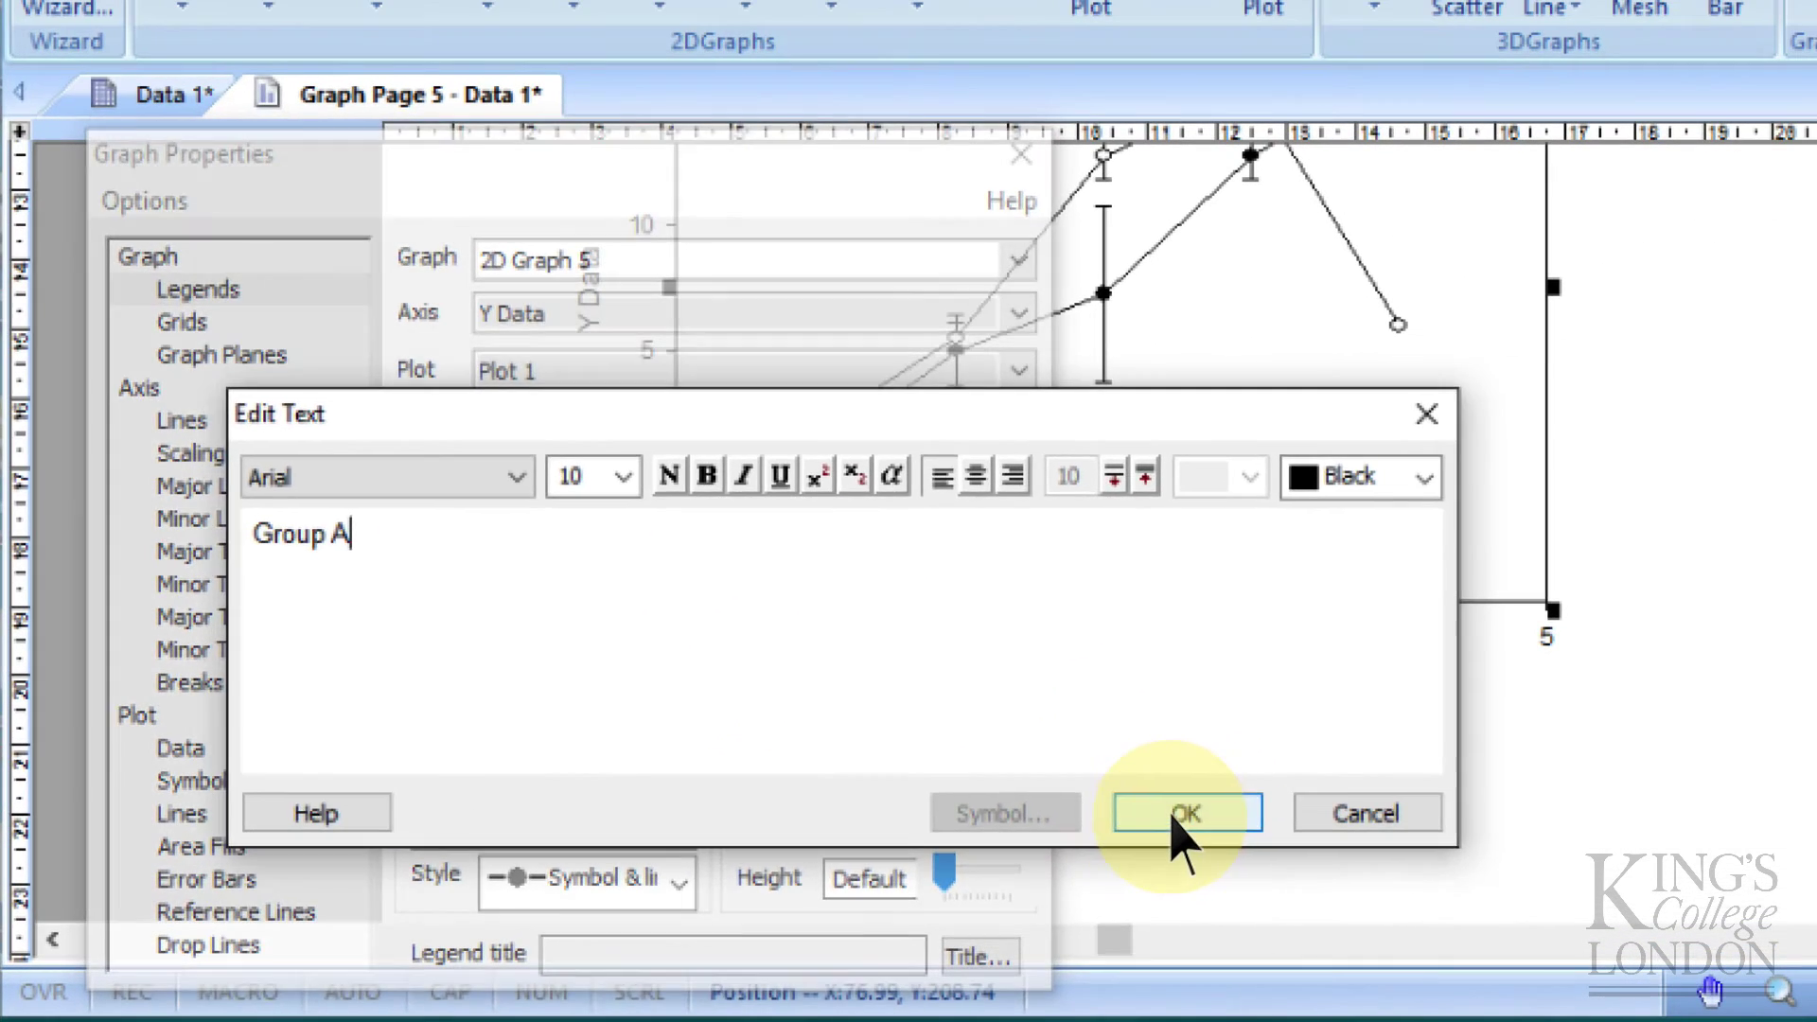
click(1611, 720)
click(1021, 154)
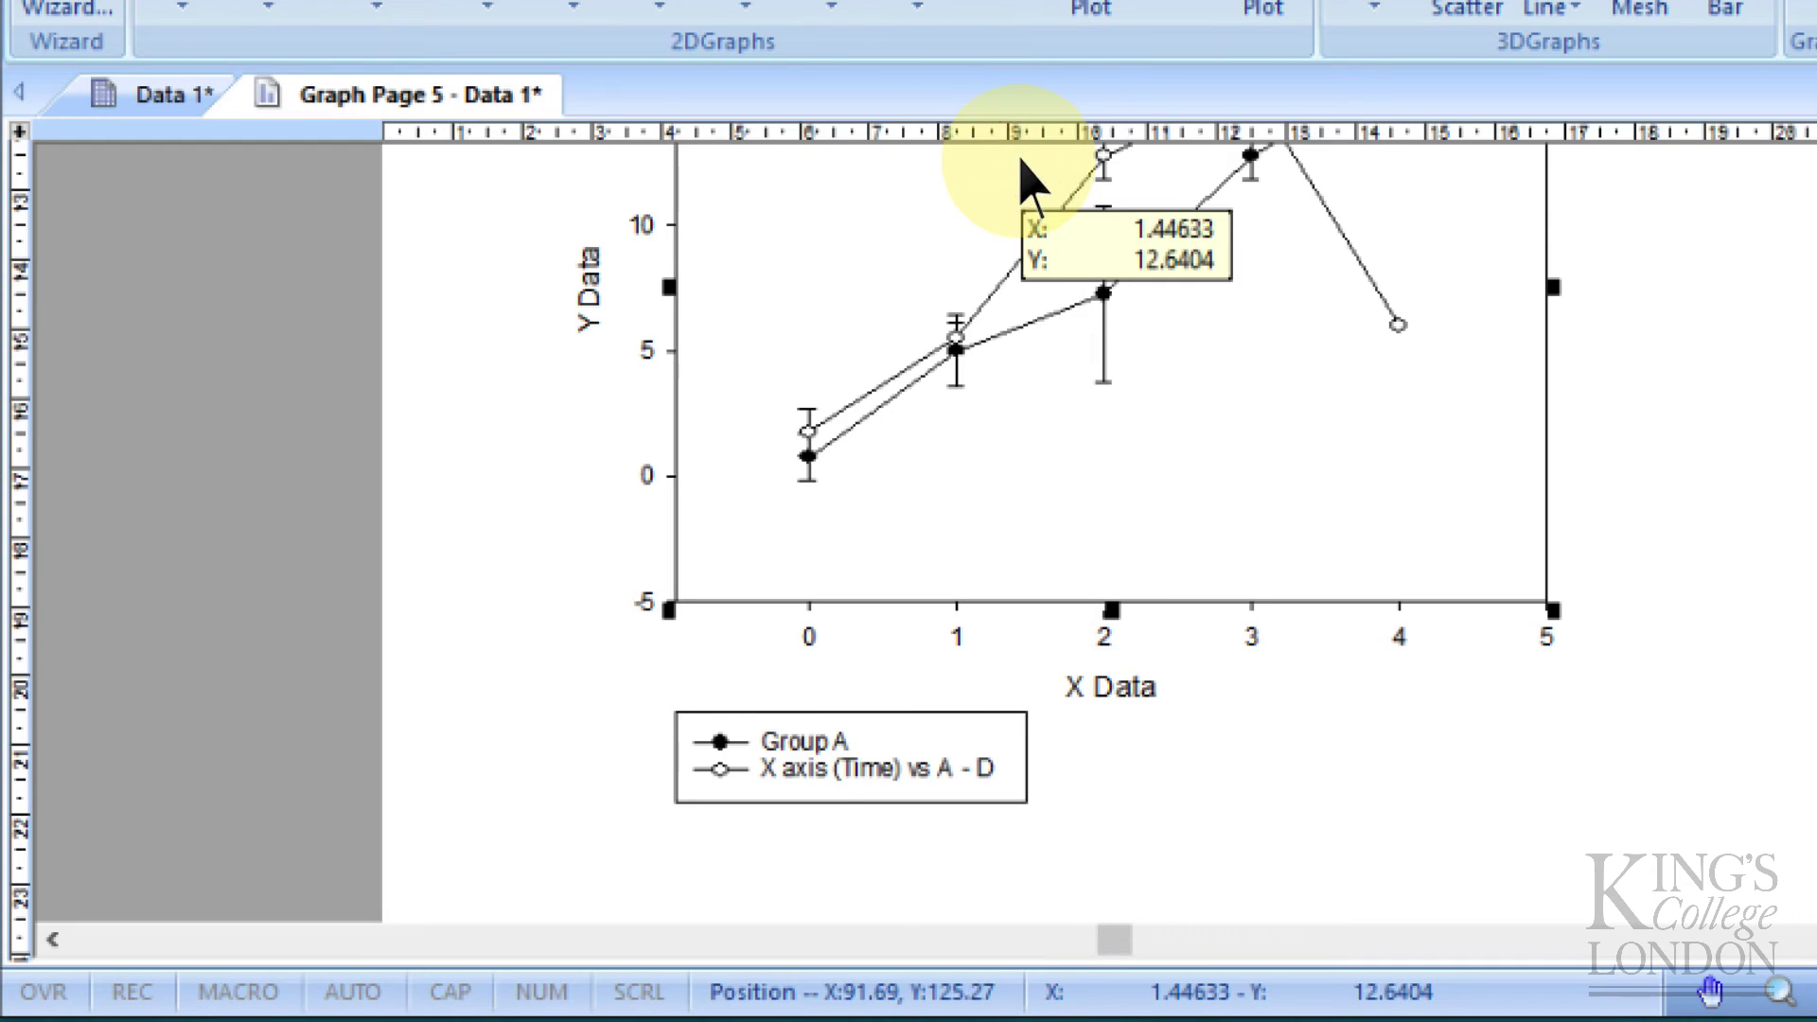
- Rename the second legend entry to 'Group B'
click(832, 771)
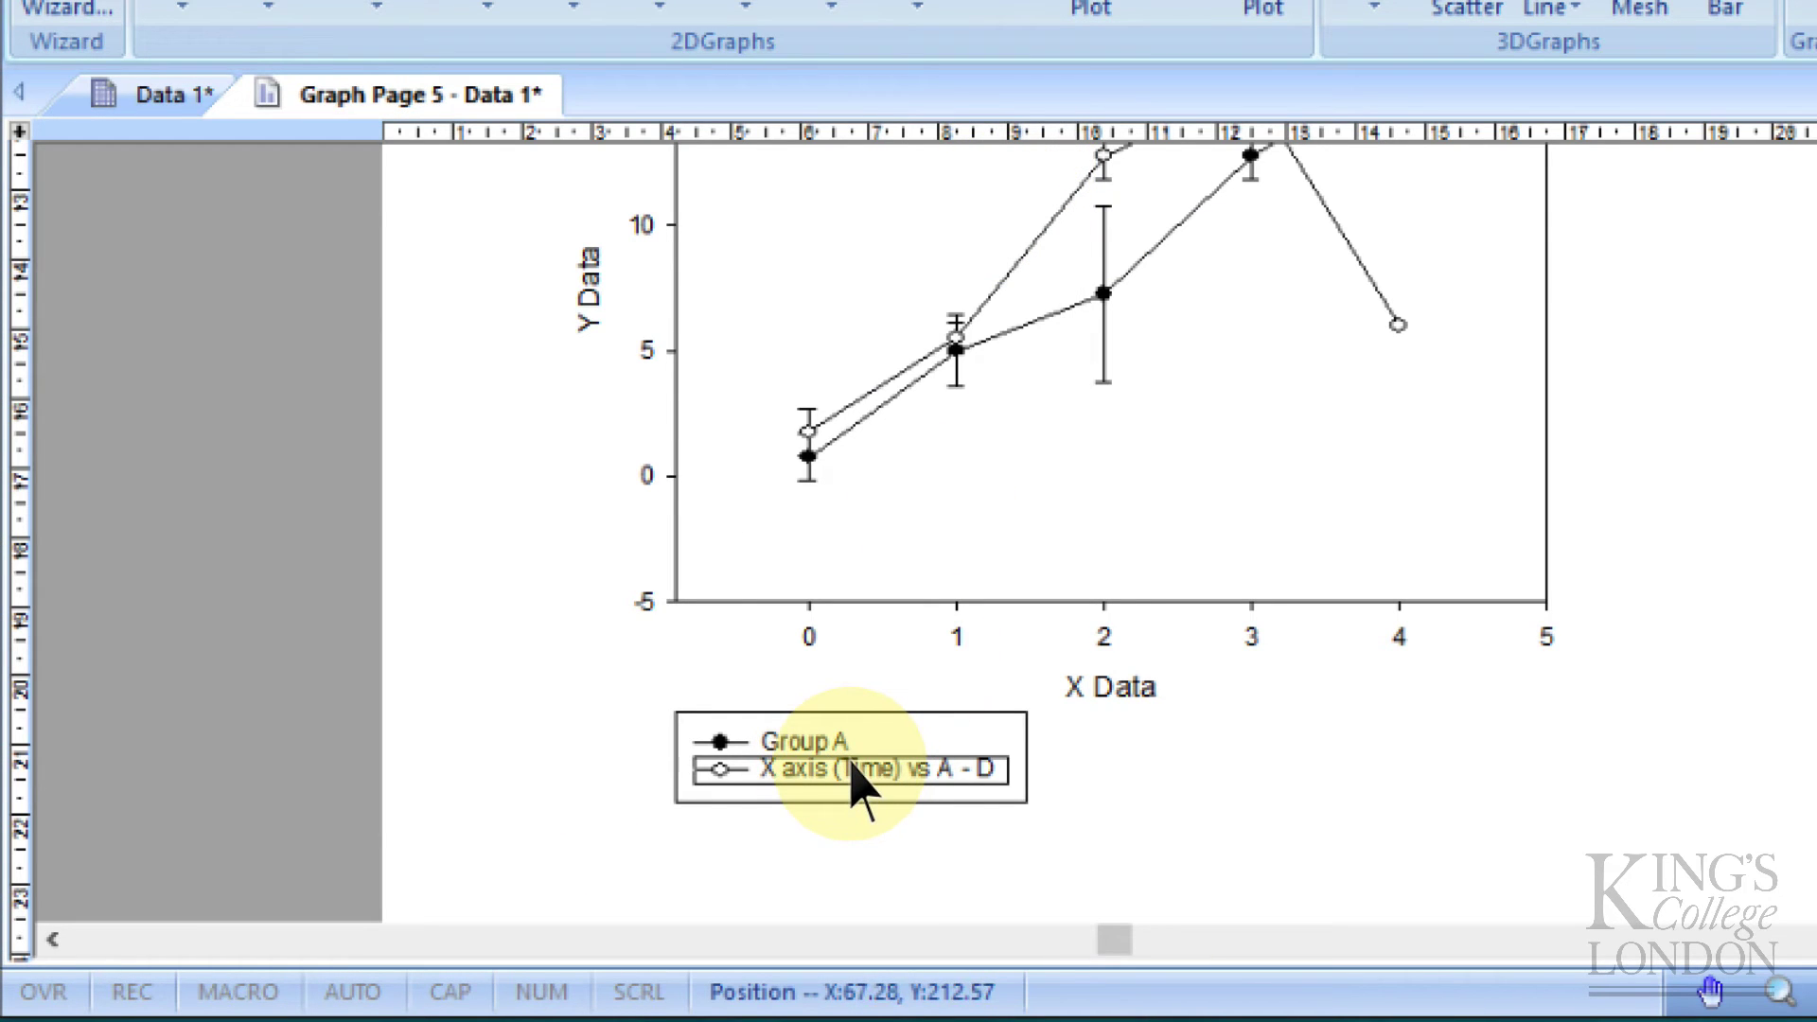
double_click(852, 770)
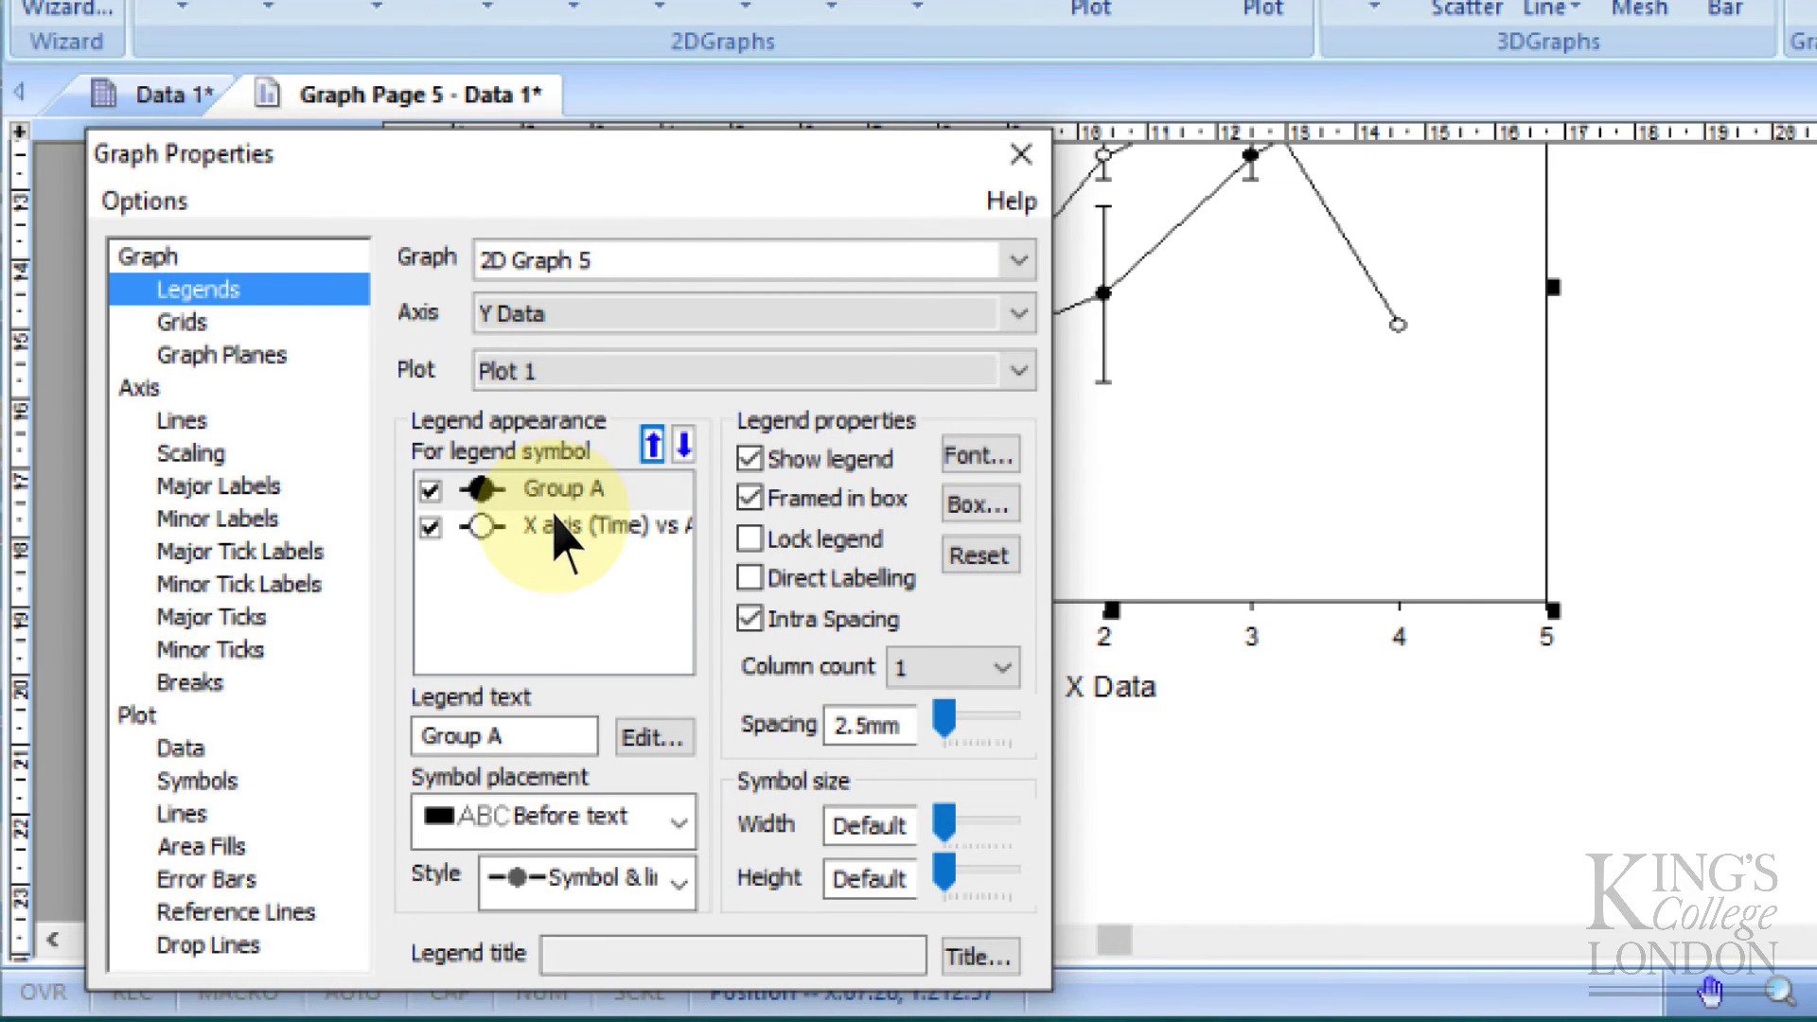
click(564, 526)
click(632, 736)
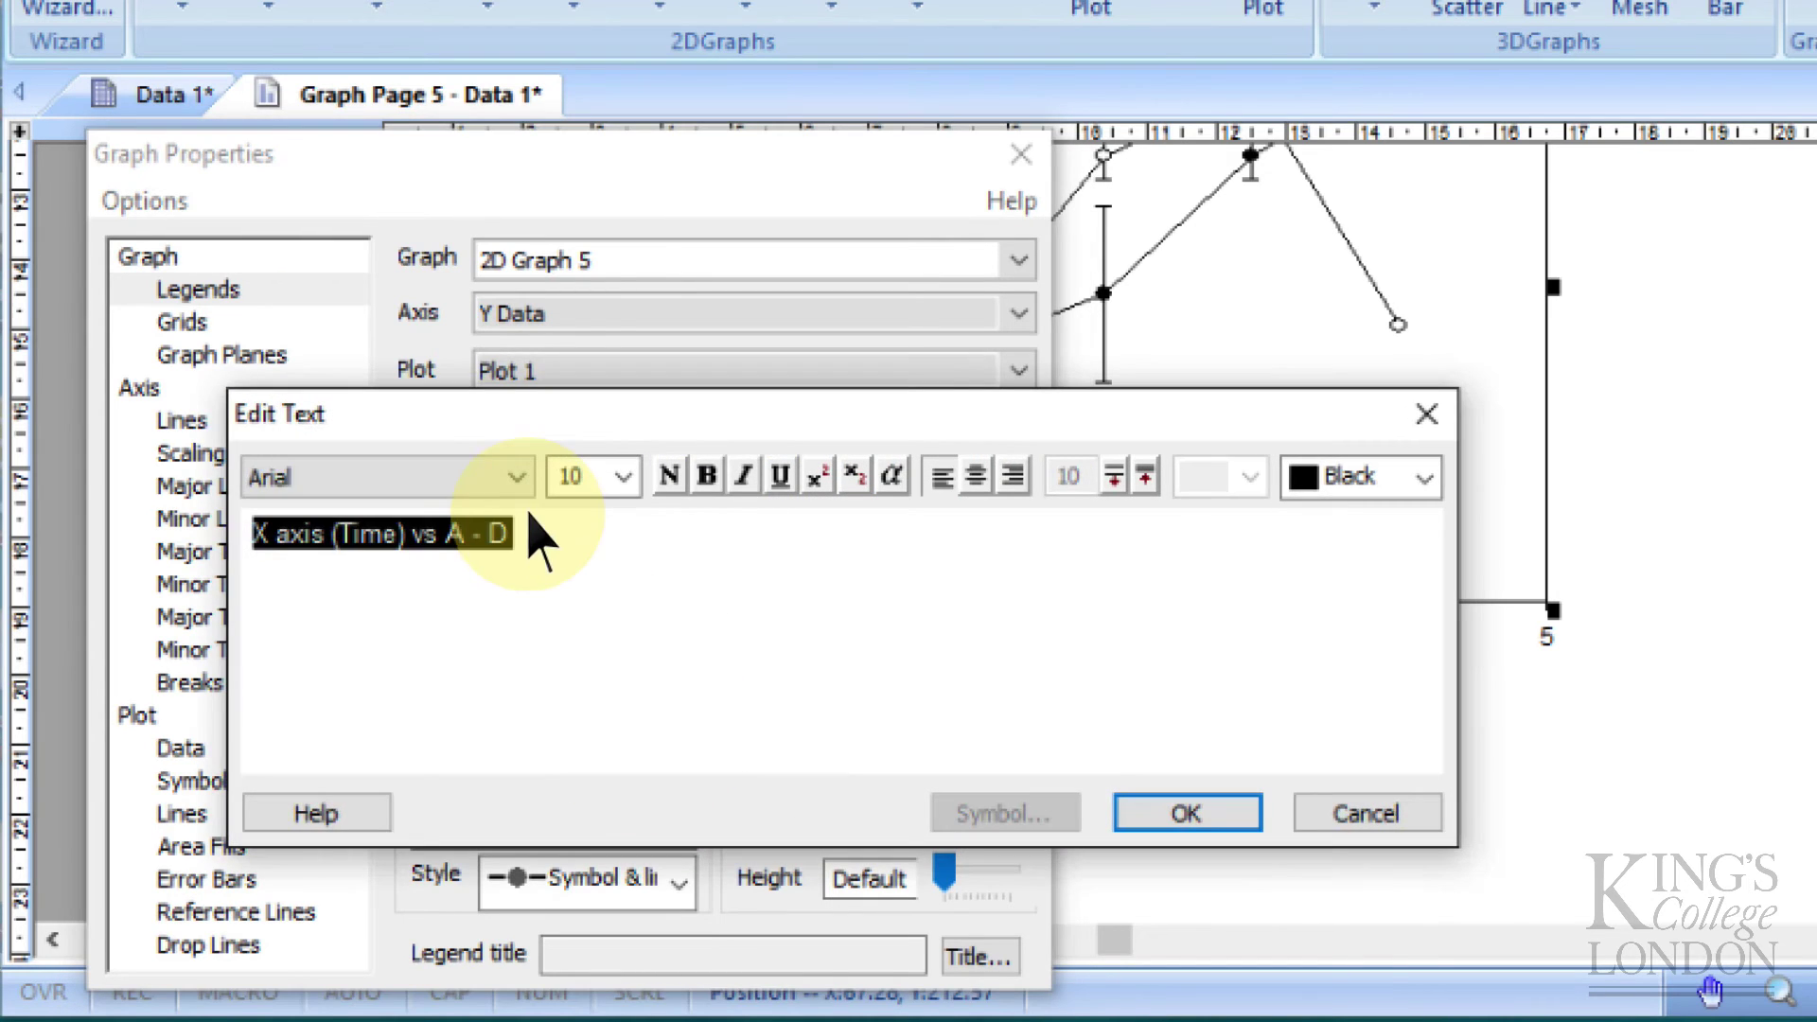
text(Group B)
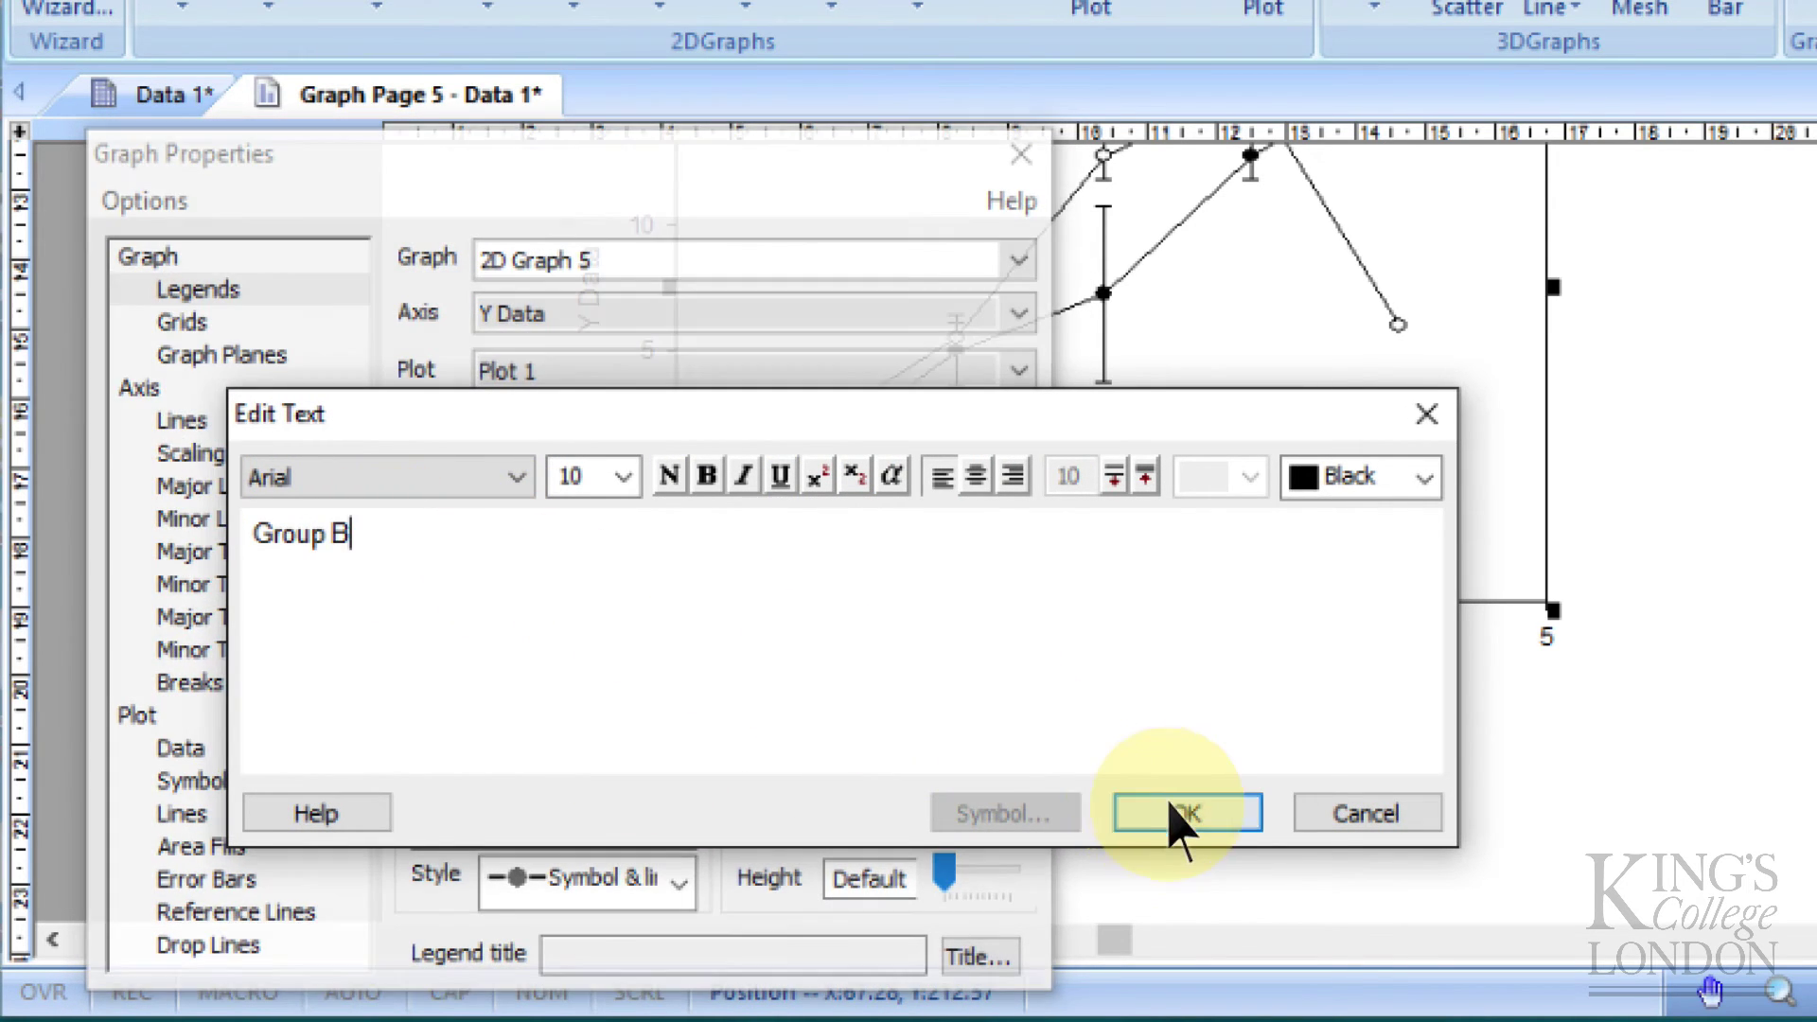
click(1178, 816)
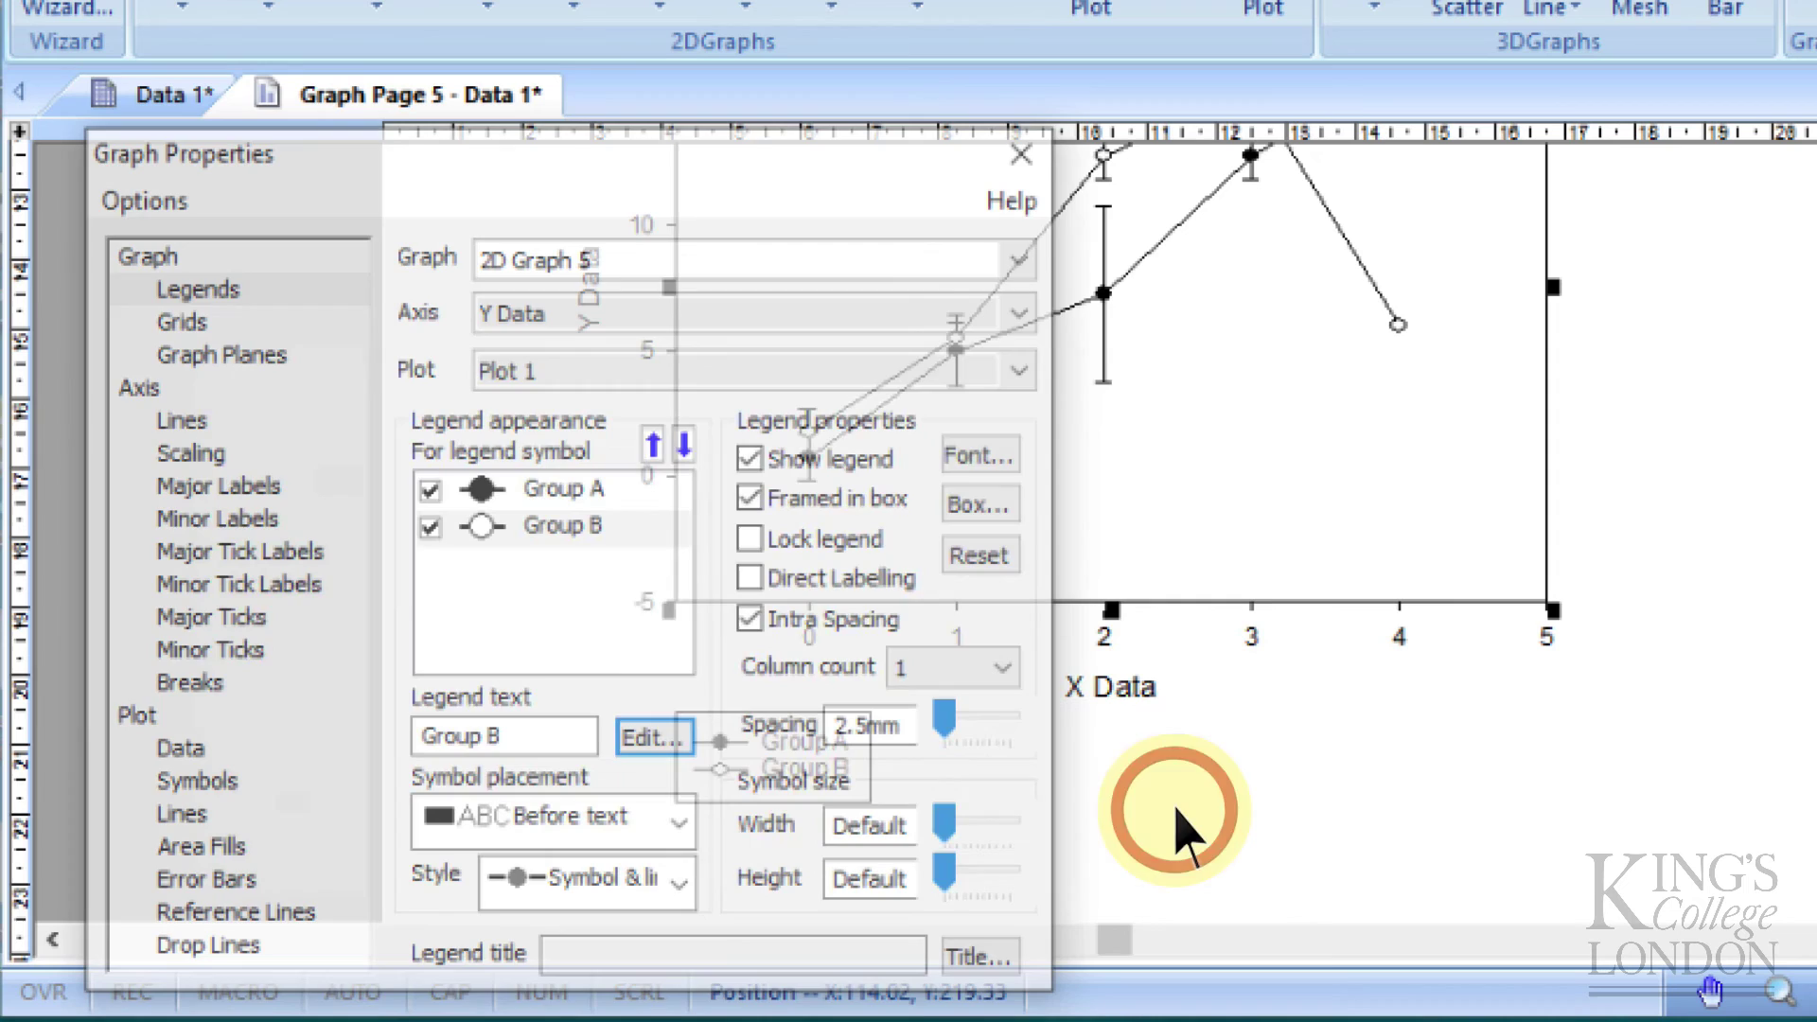
- Drag the legend box into the lower-right corner of the plot area
click(1021, 154)
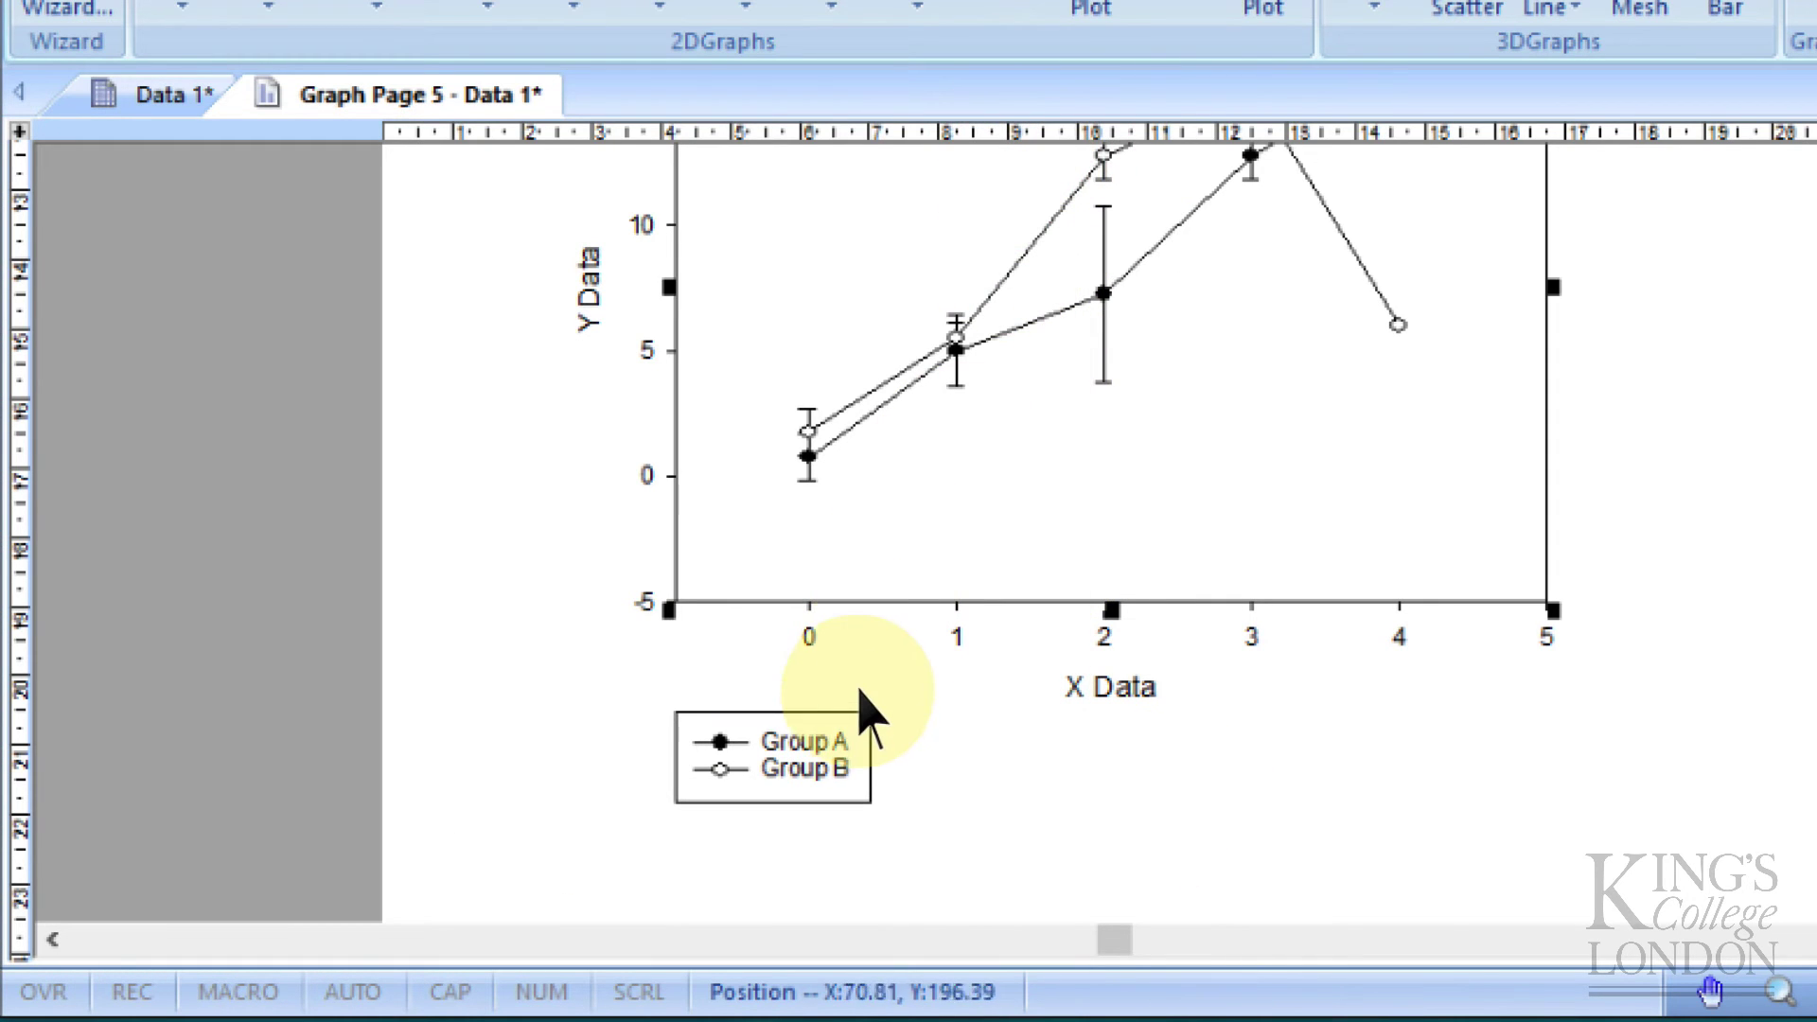
click(866, 740)
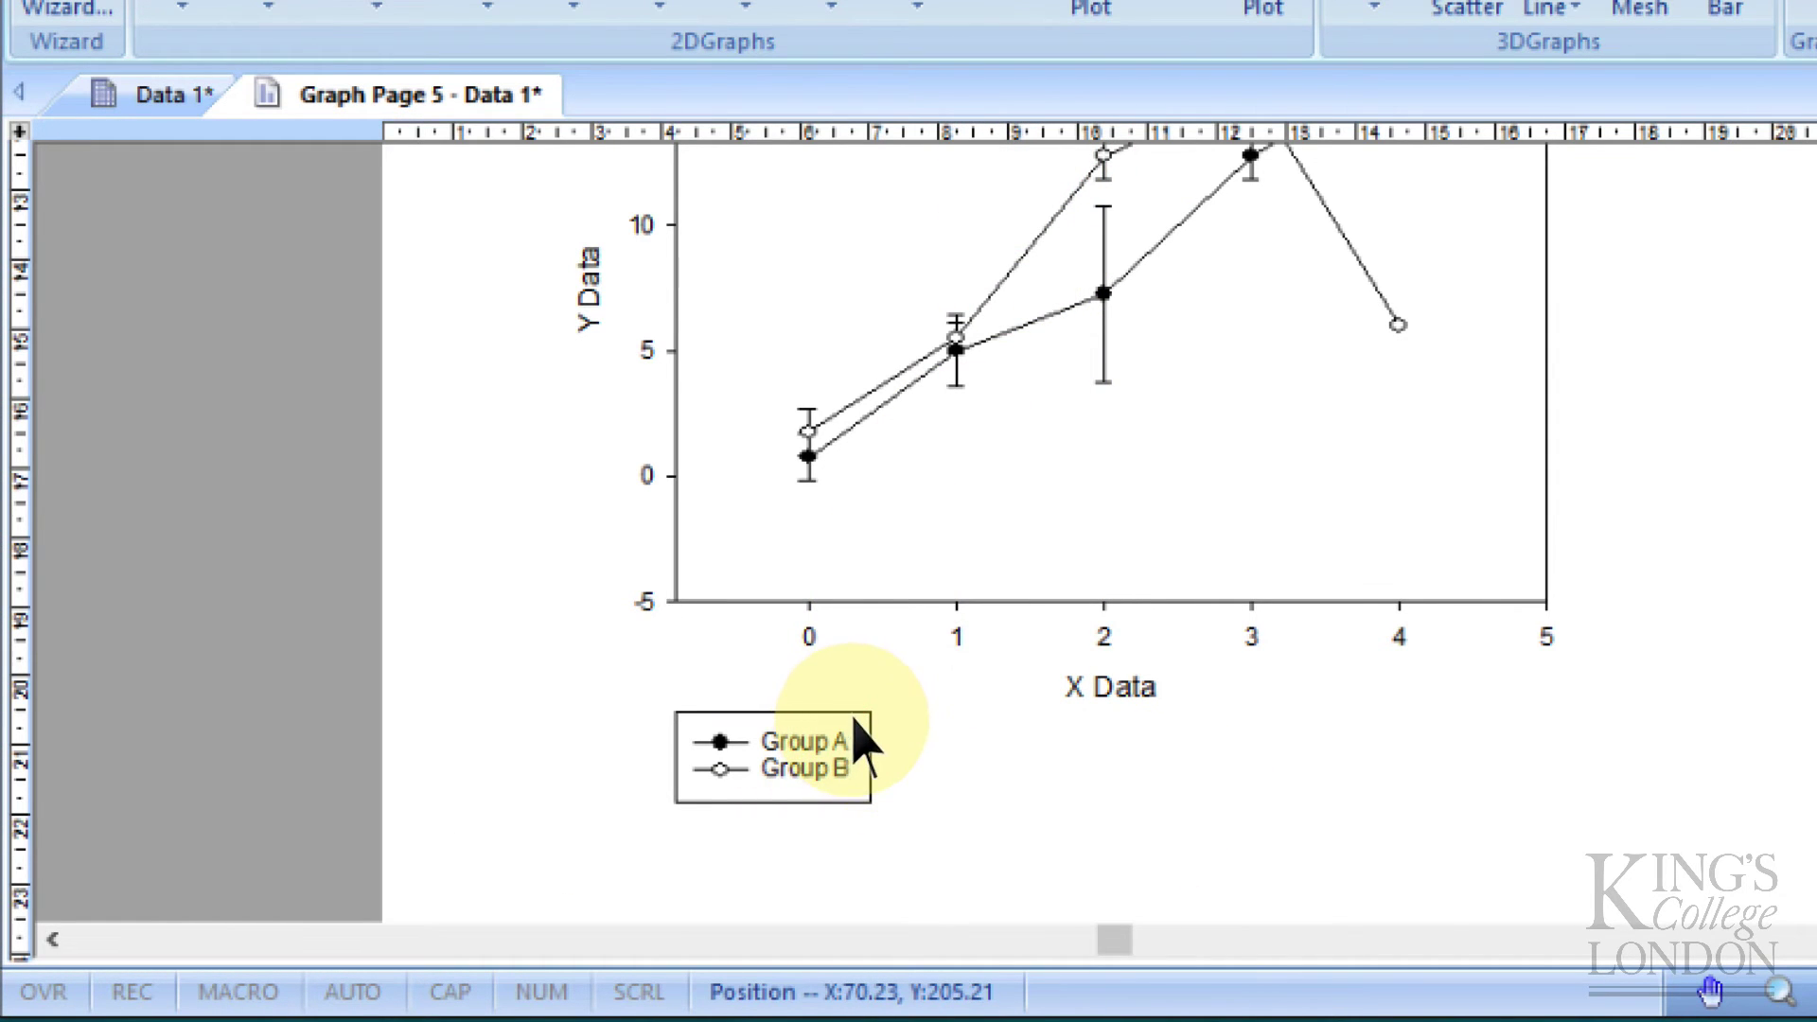
drag(878, 705, 1499, 504)
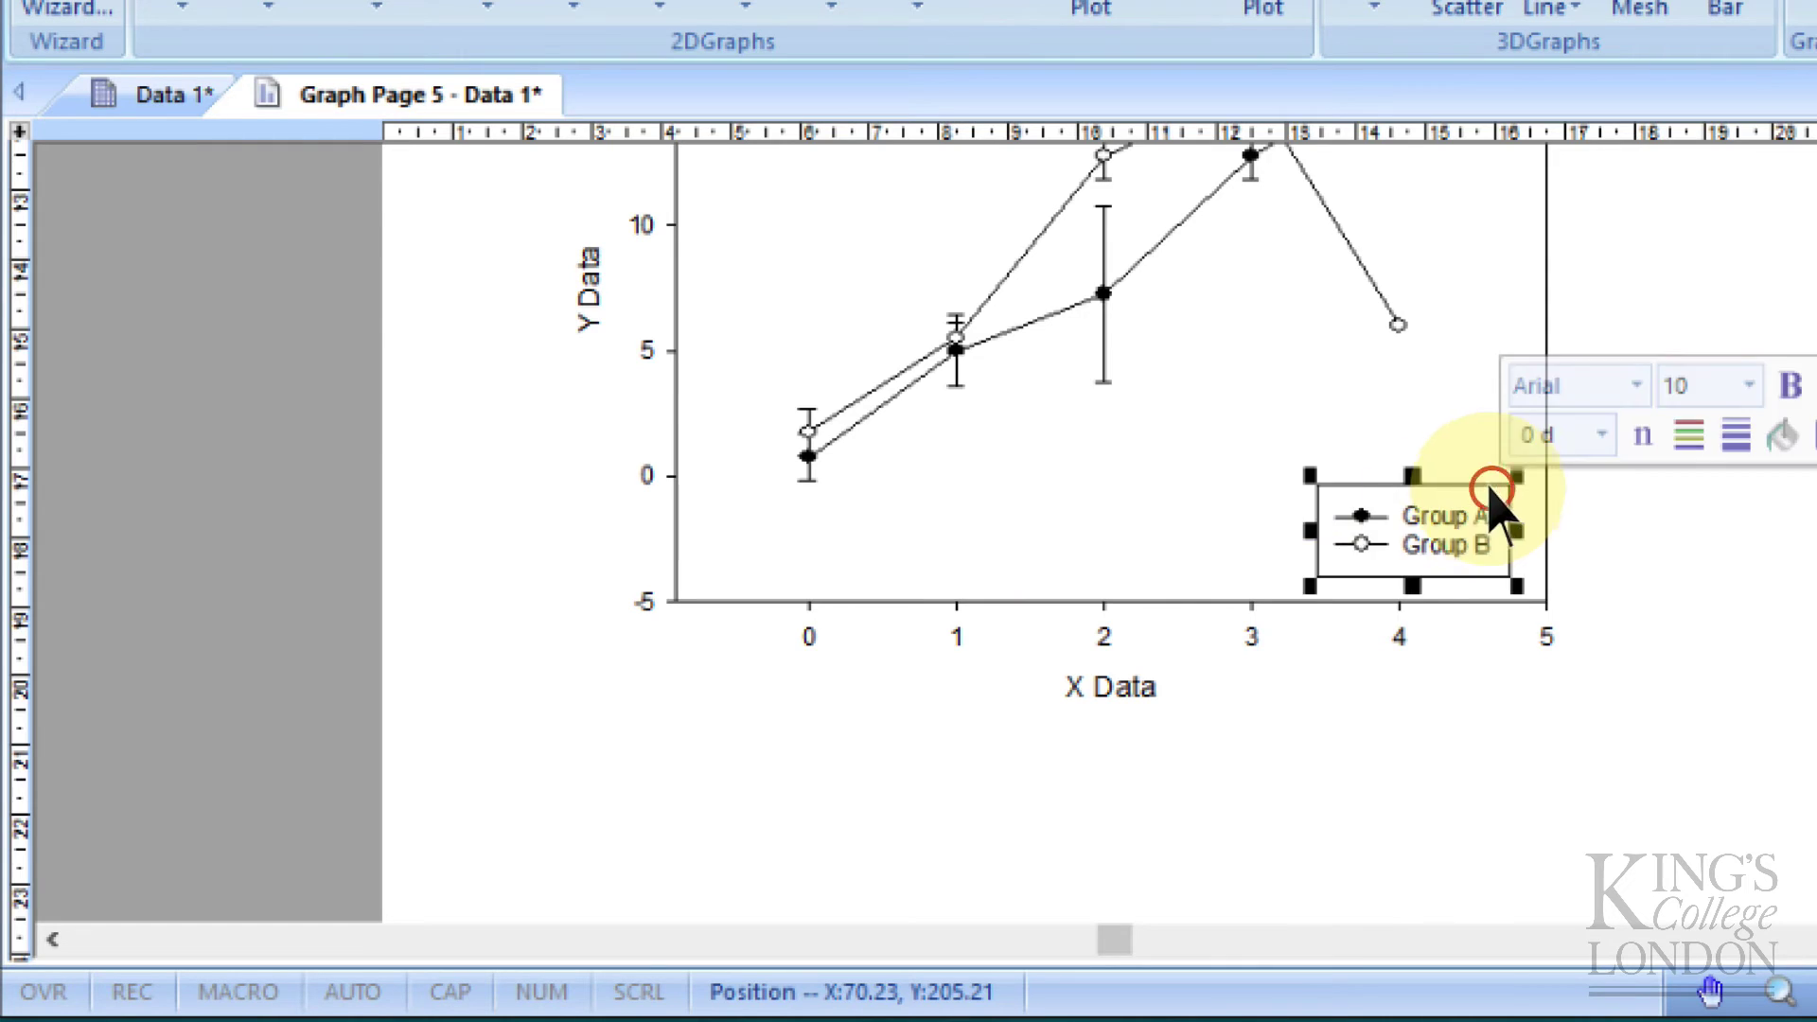
scroll(1273, 700, up, 2)
scroll(1278, 701, up, 1)
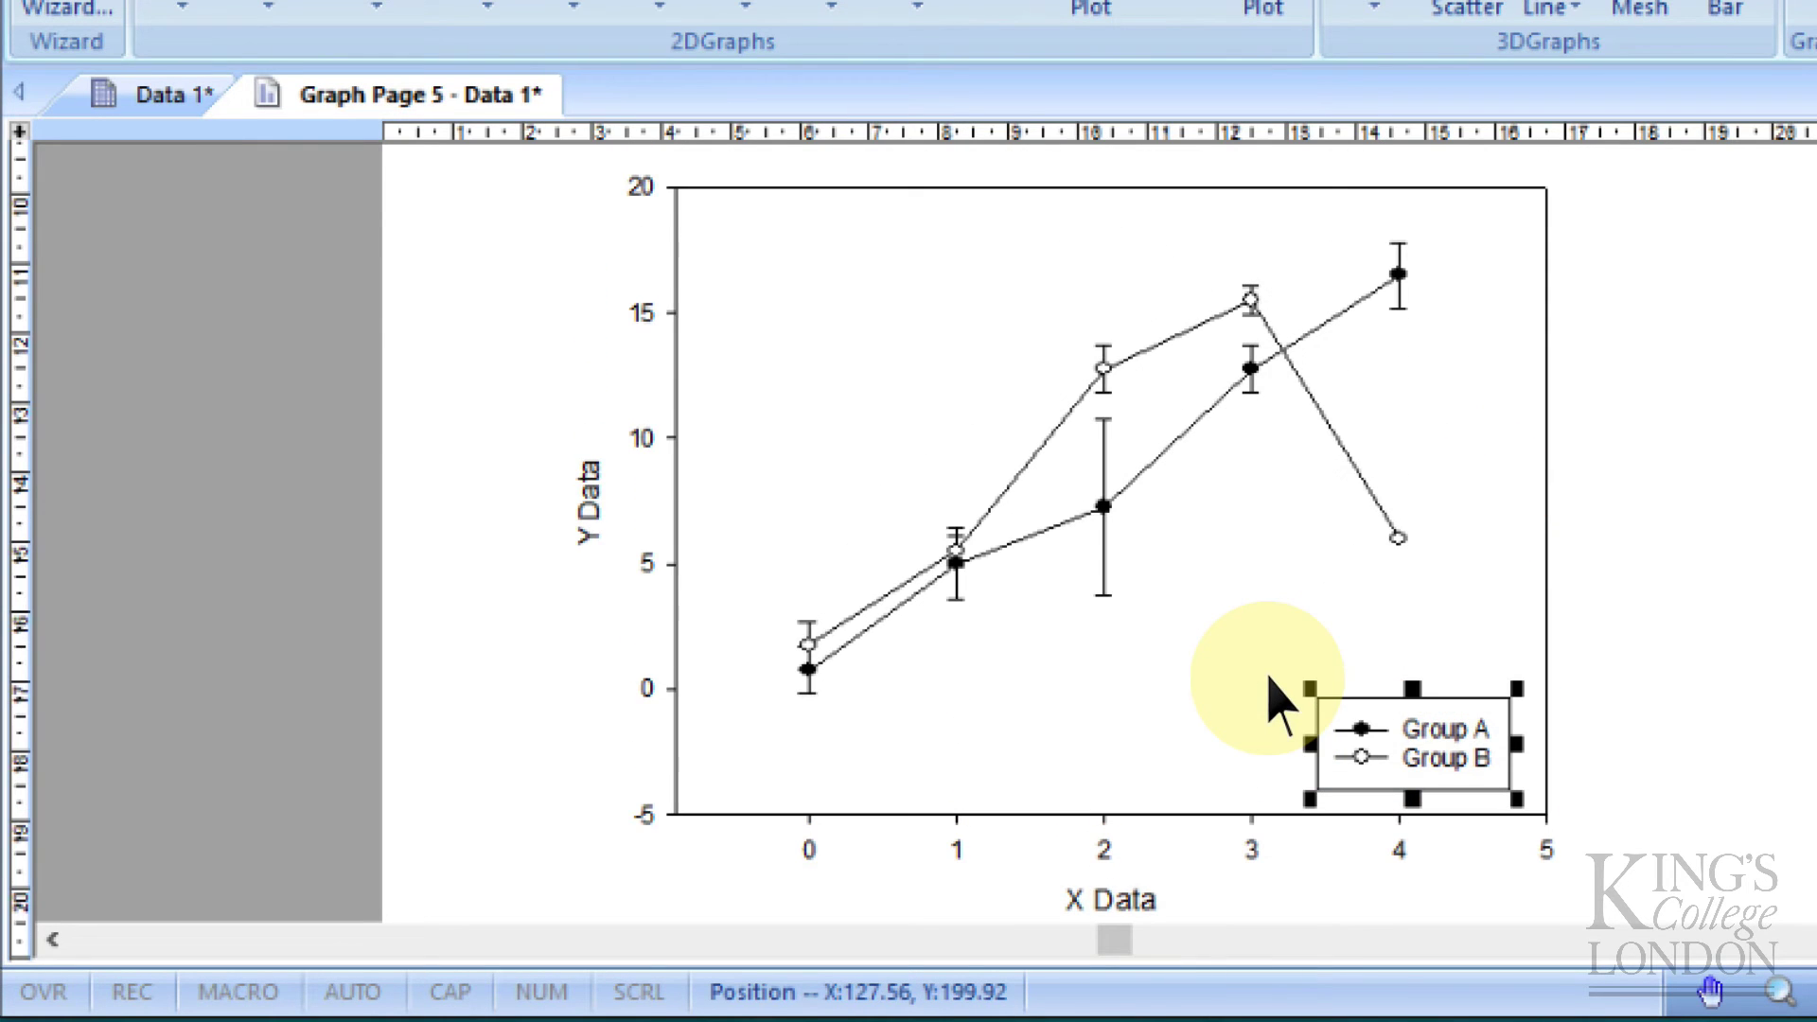
click(1614, 725)
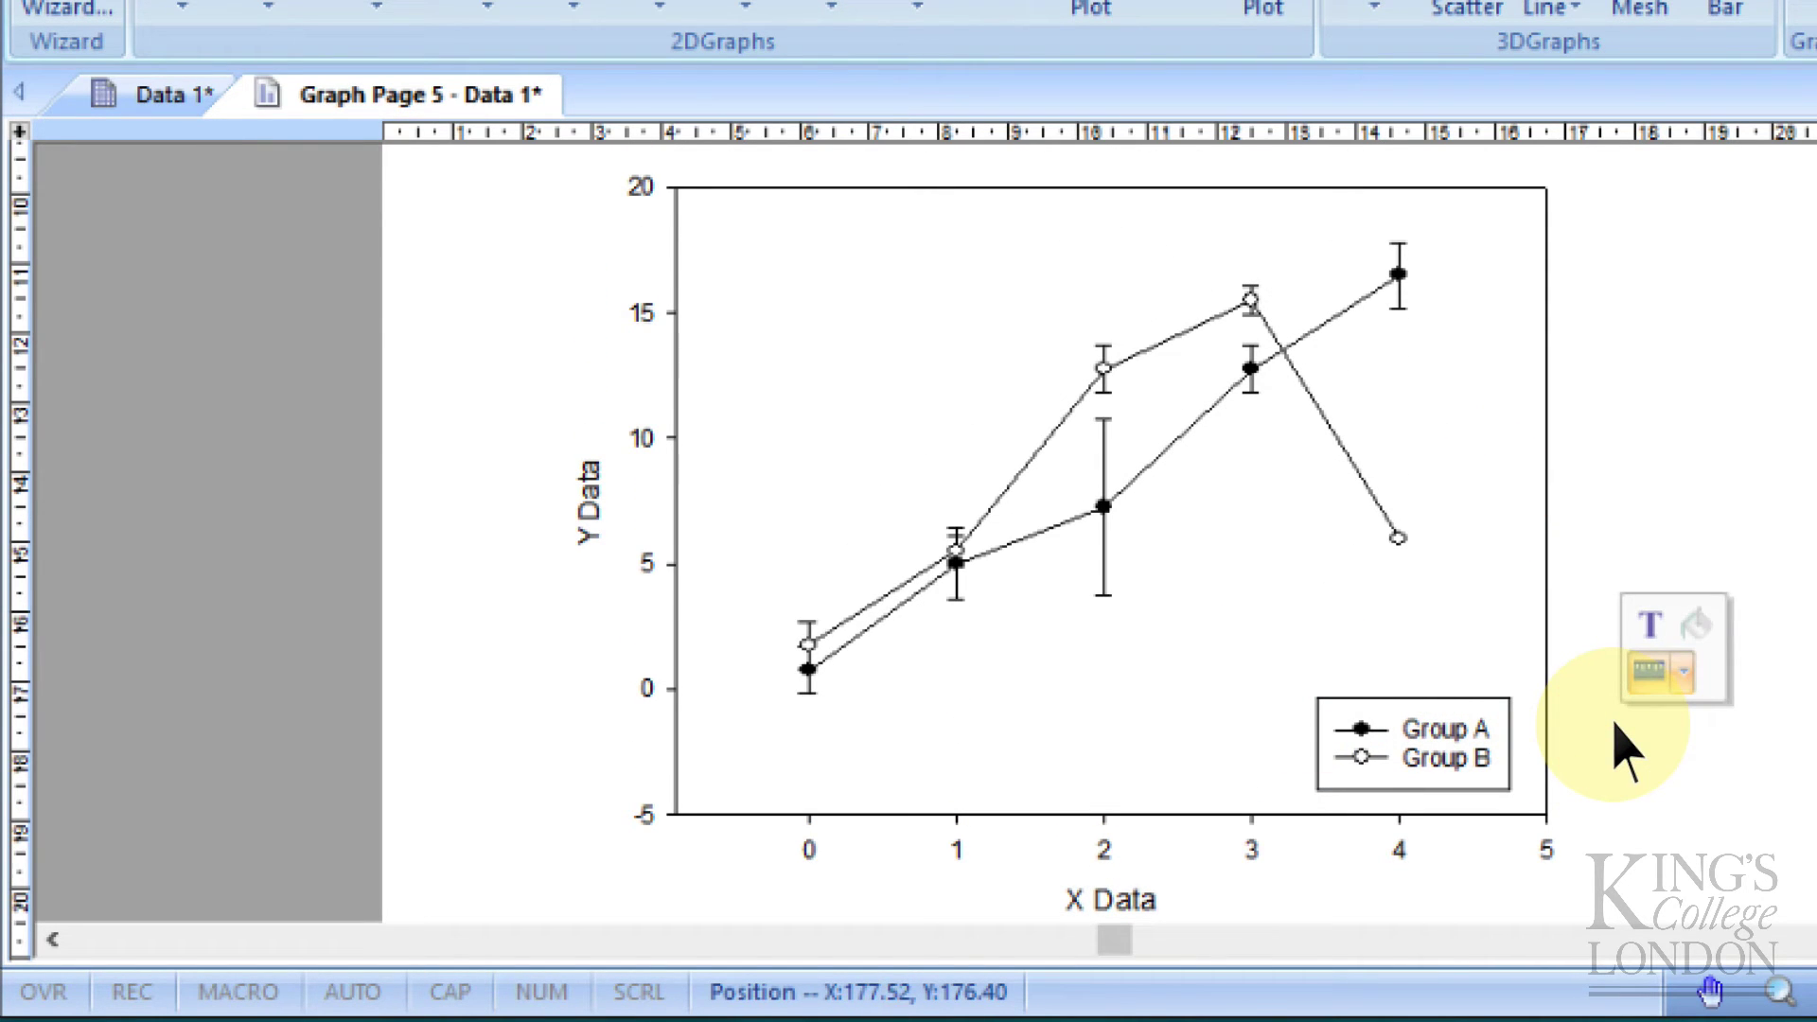
- Retitle the Y axis 'Measure (units)' and the X axis 'Time (sec)'
click(591, 503)
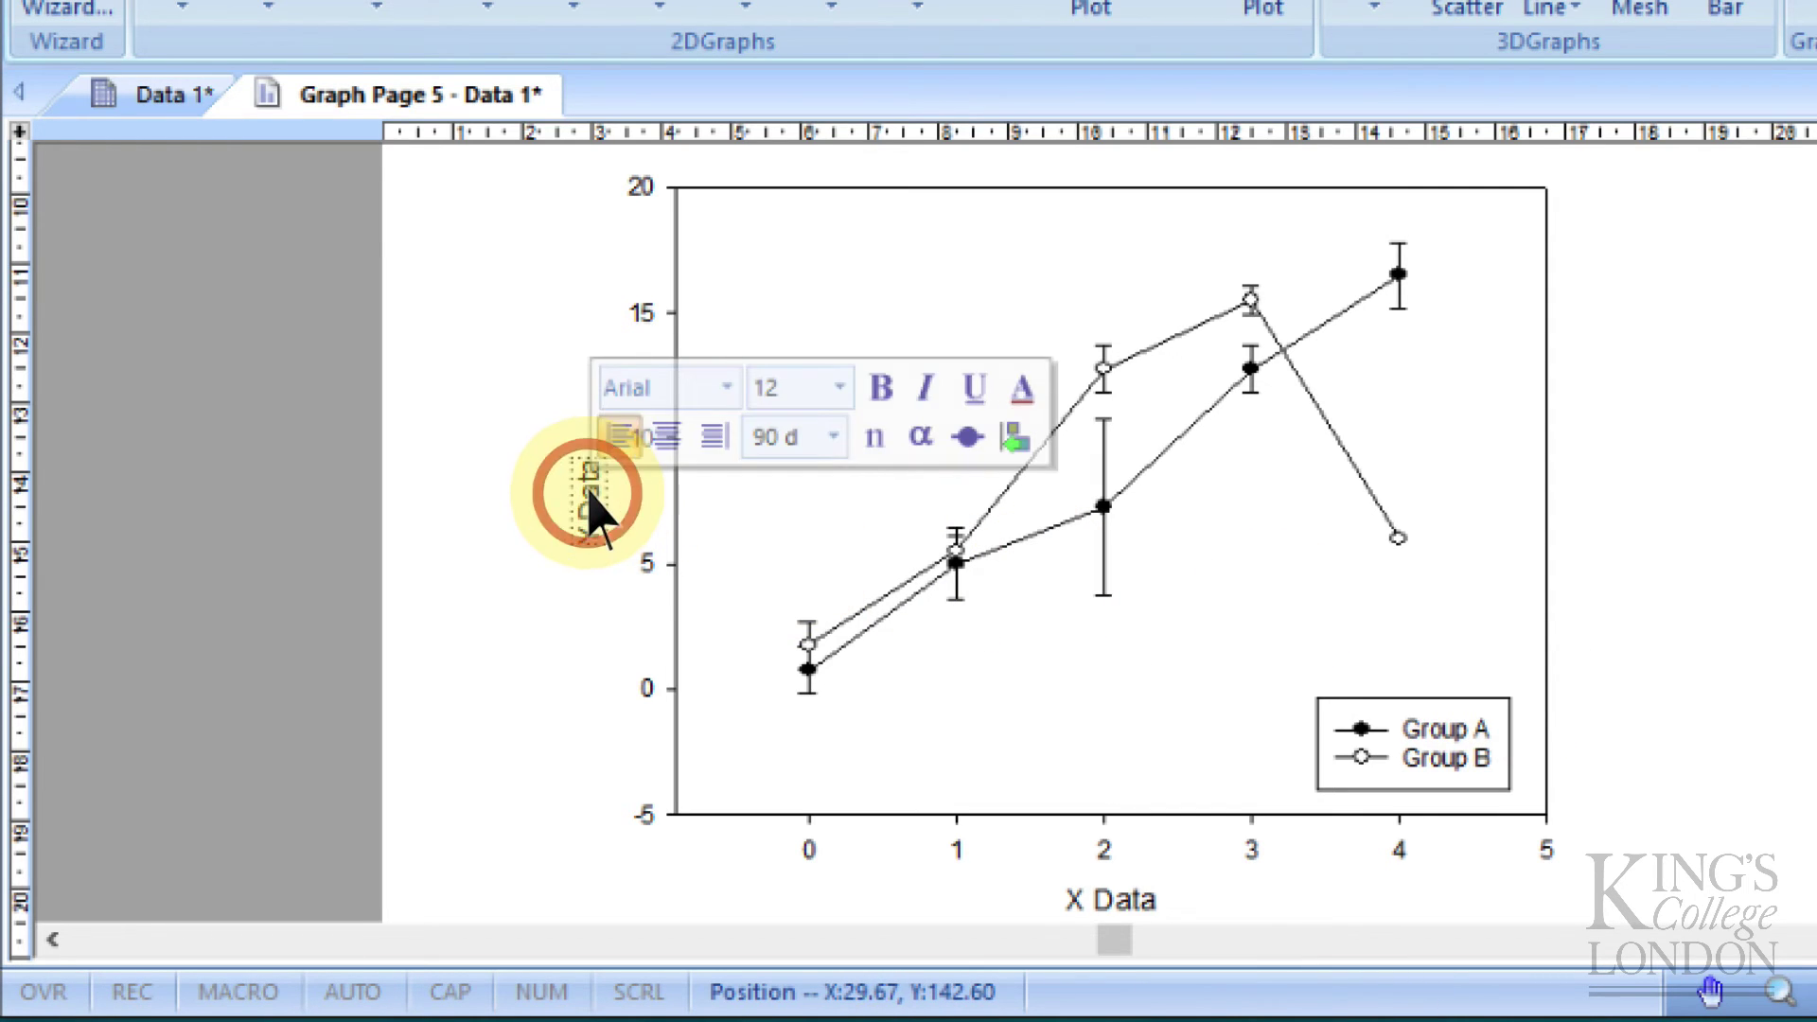
double_click(588, 500)
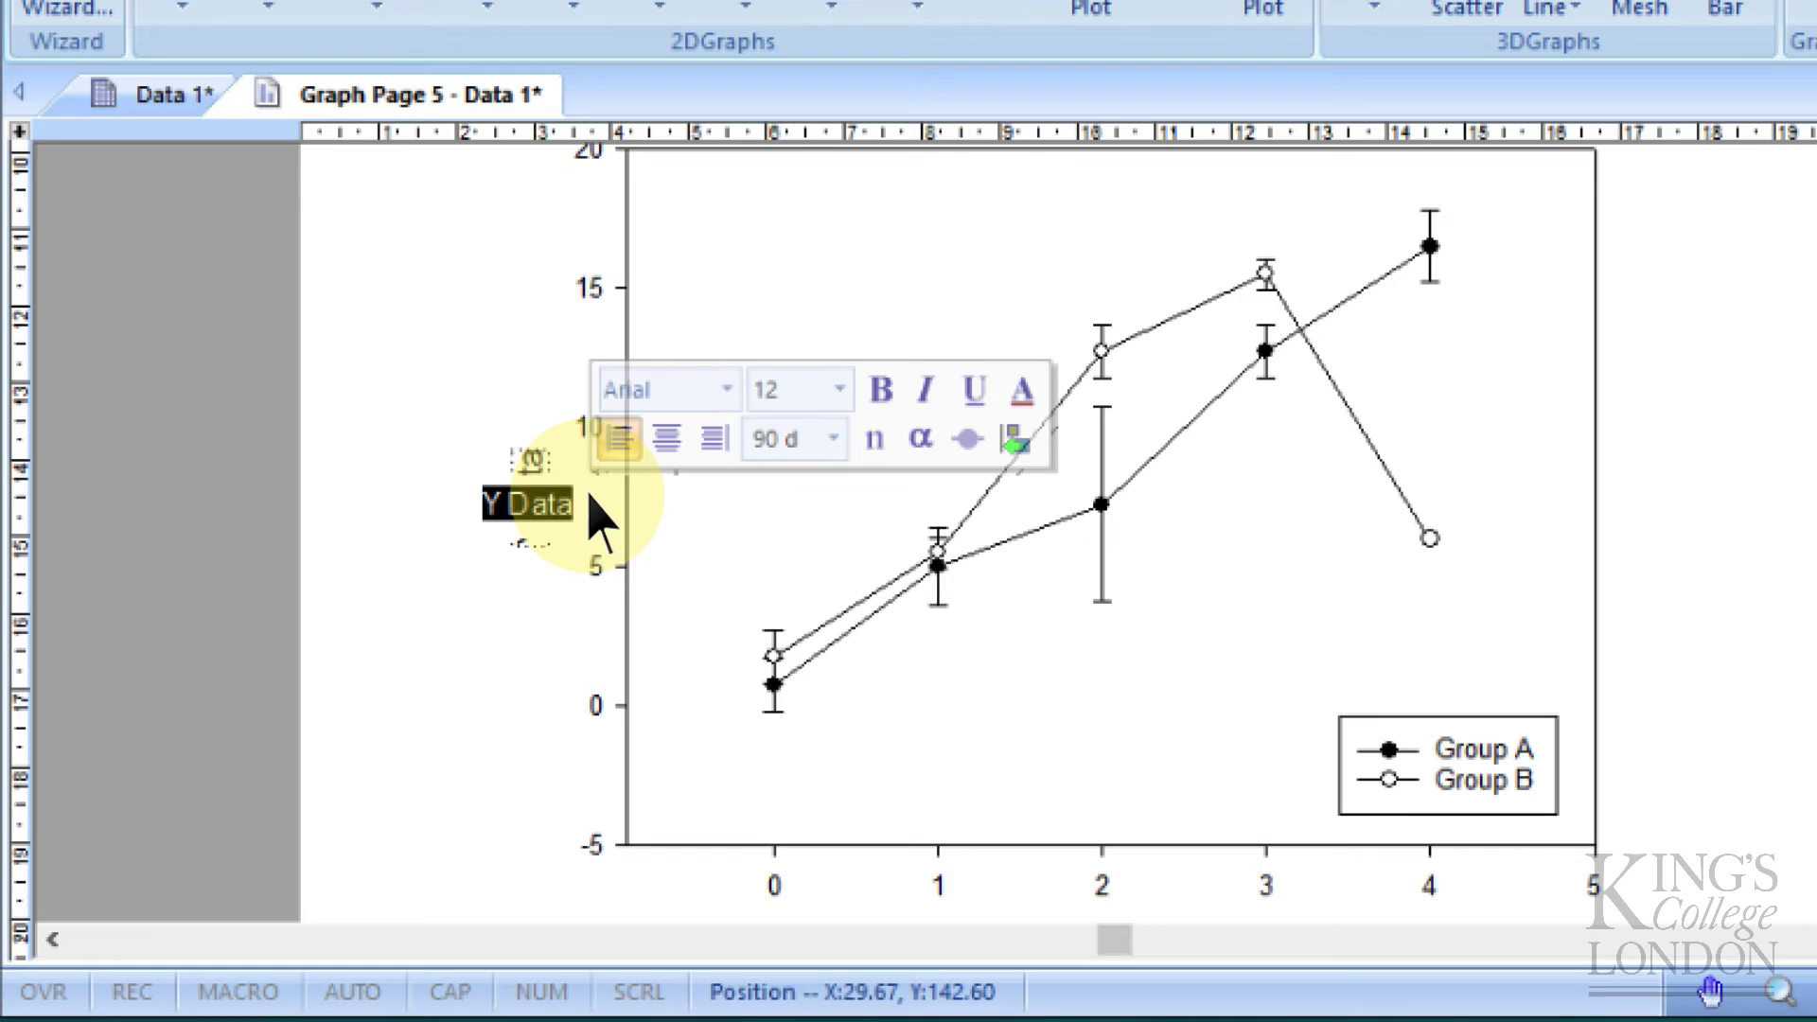
text(Measure (unit)
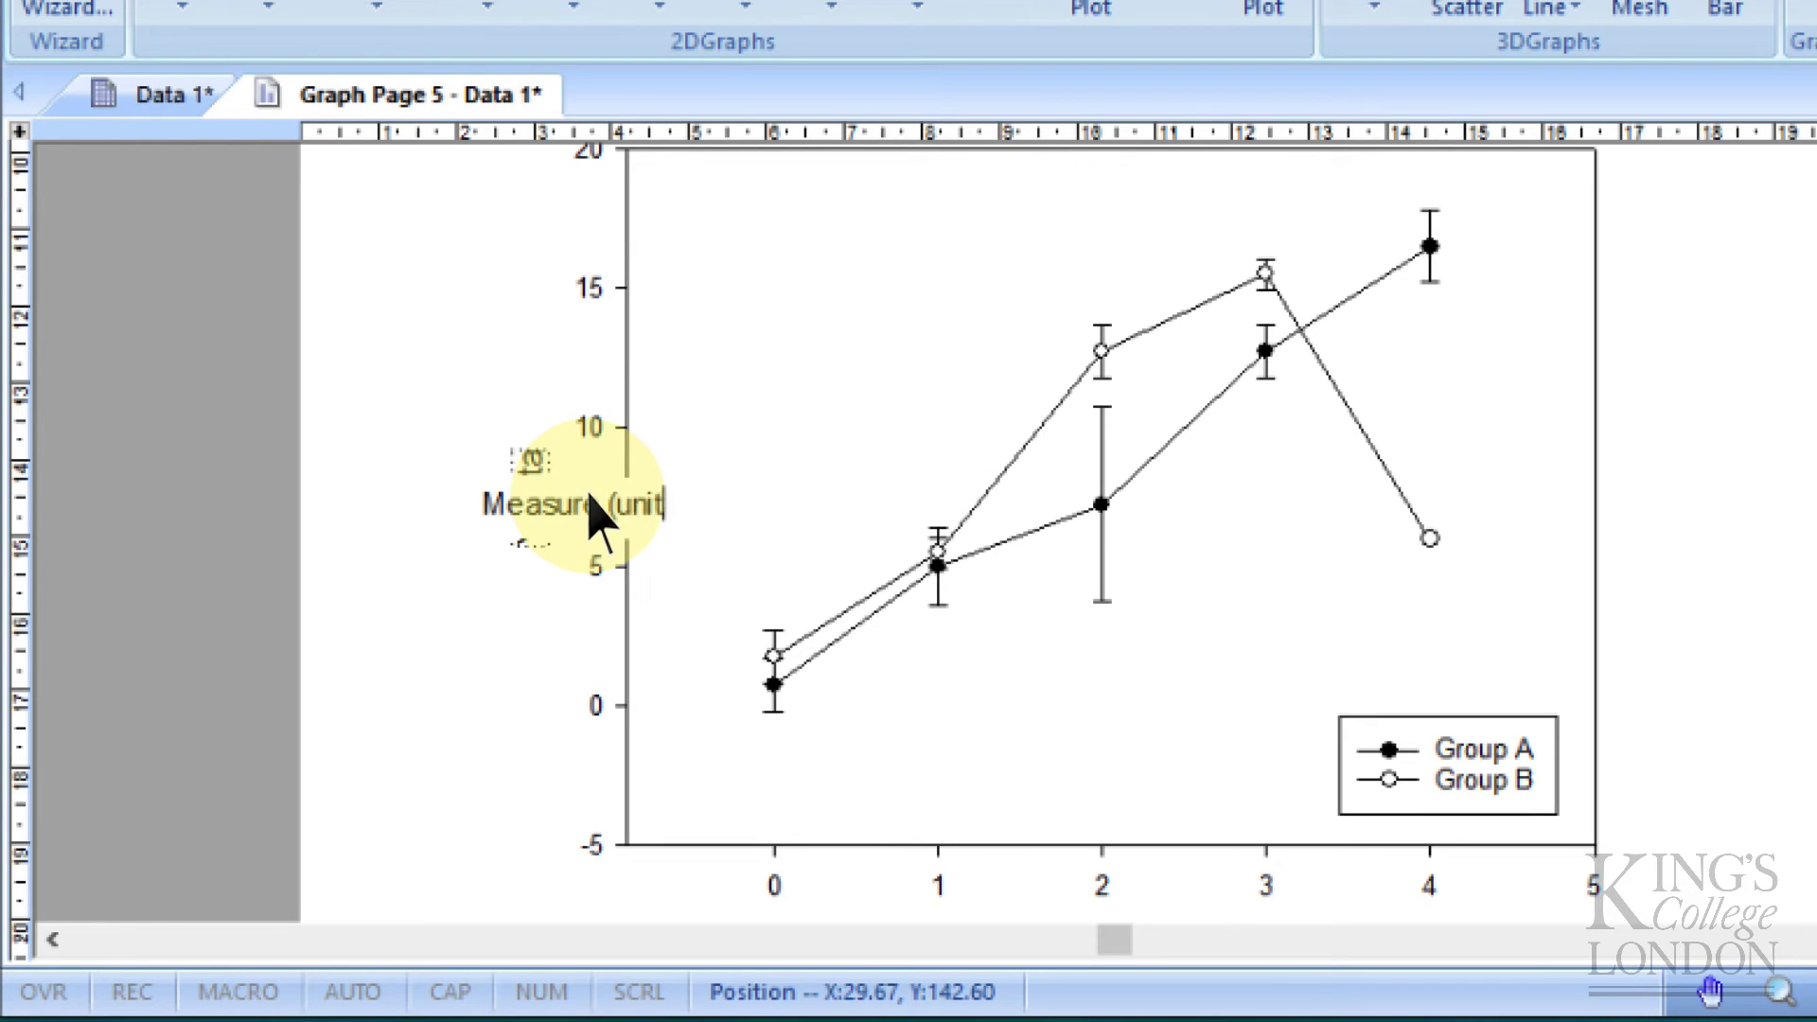
text(s))
click(1718, 624)
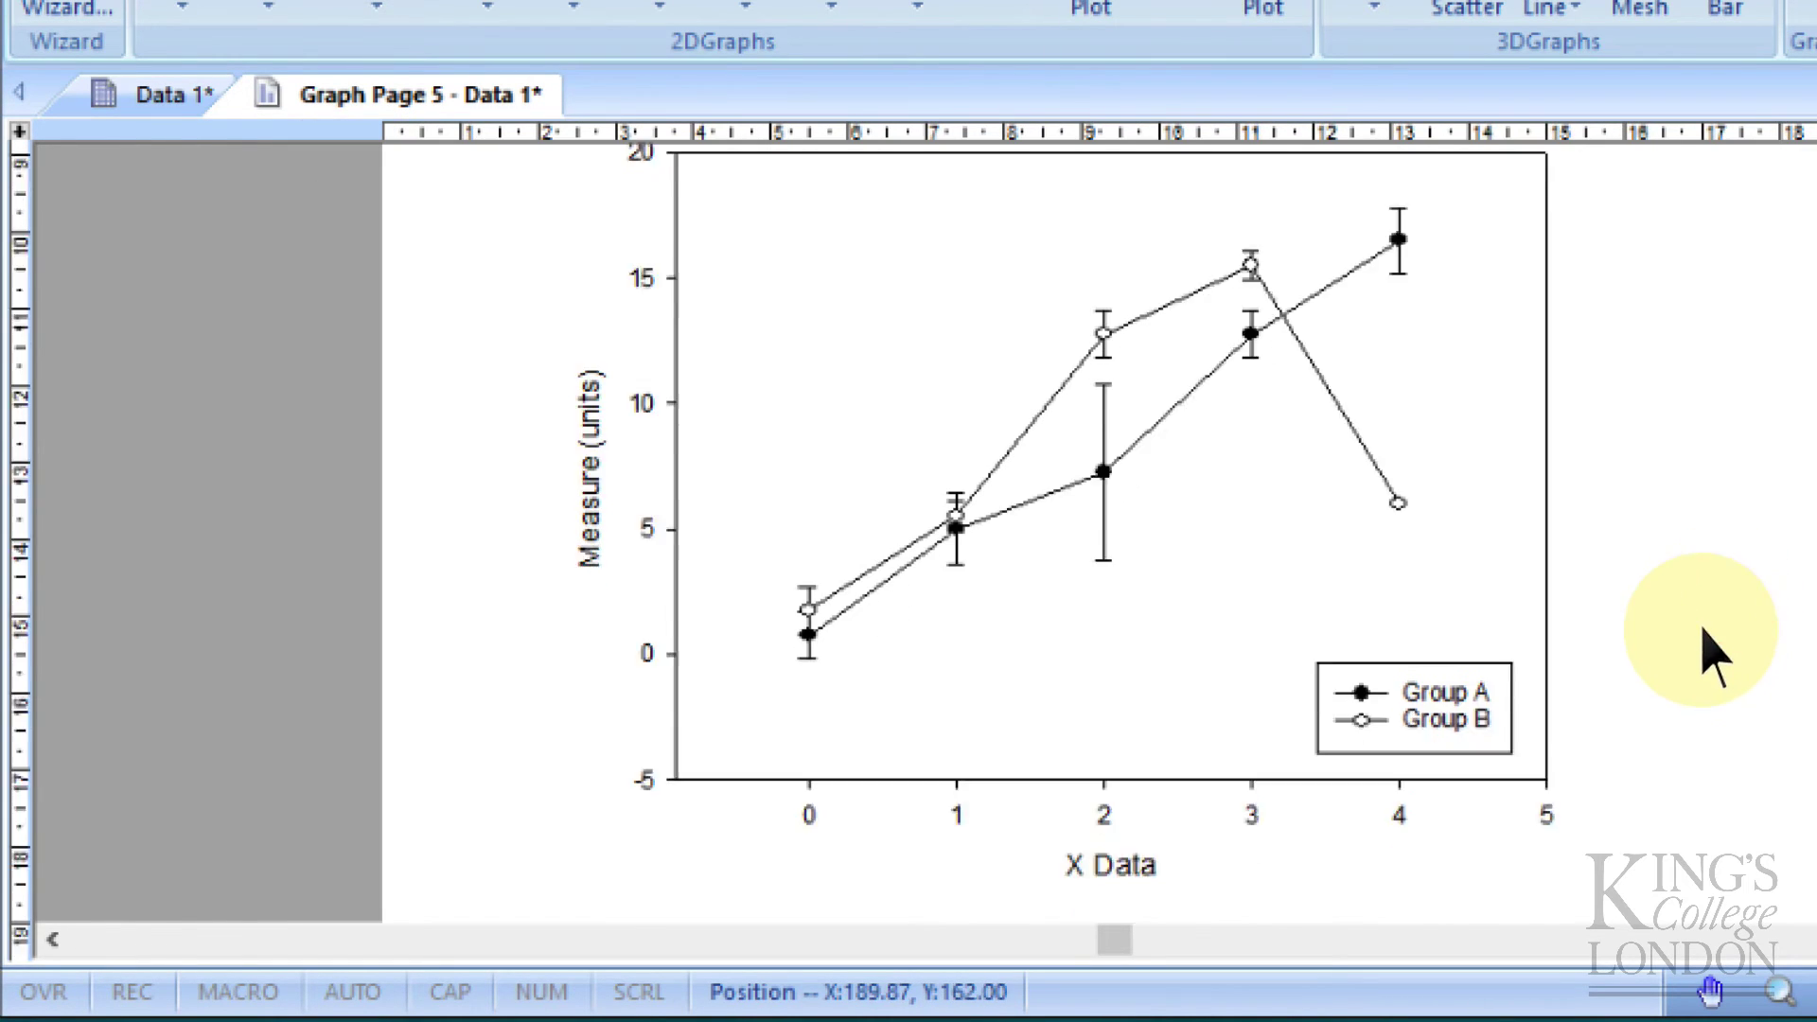
double_click(1116, 830)
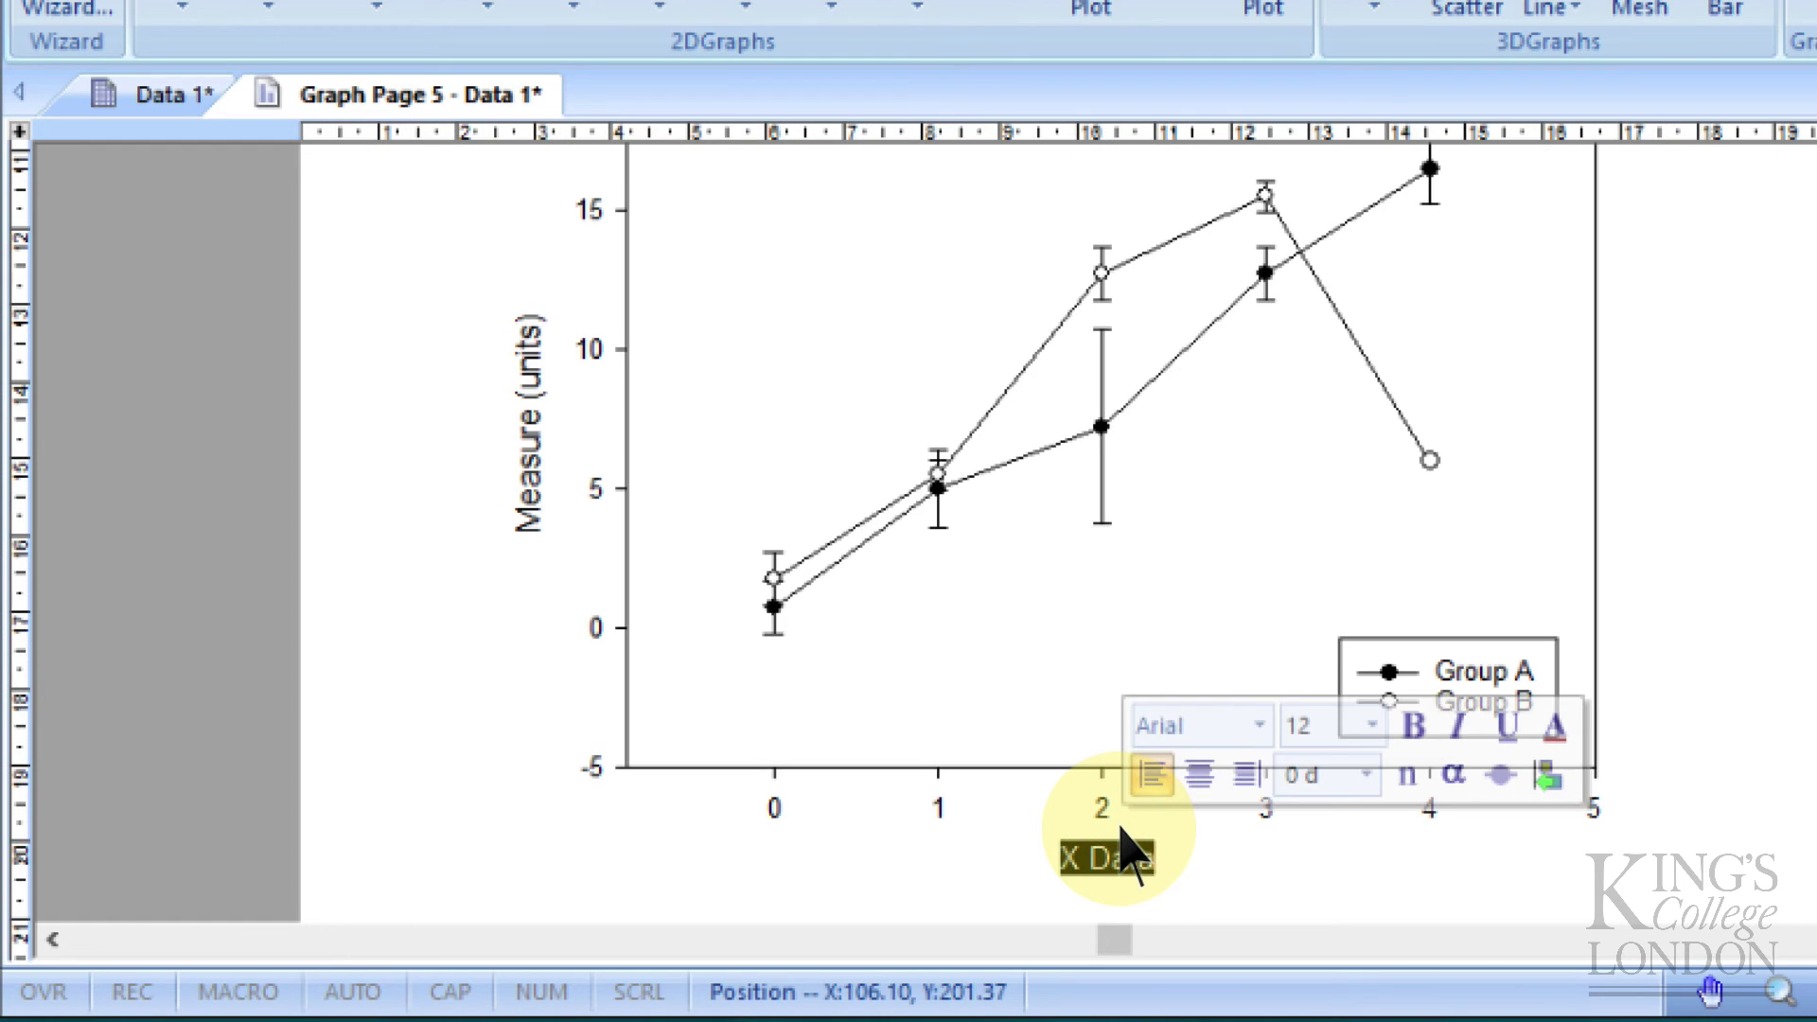
text(Time (sec))
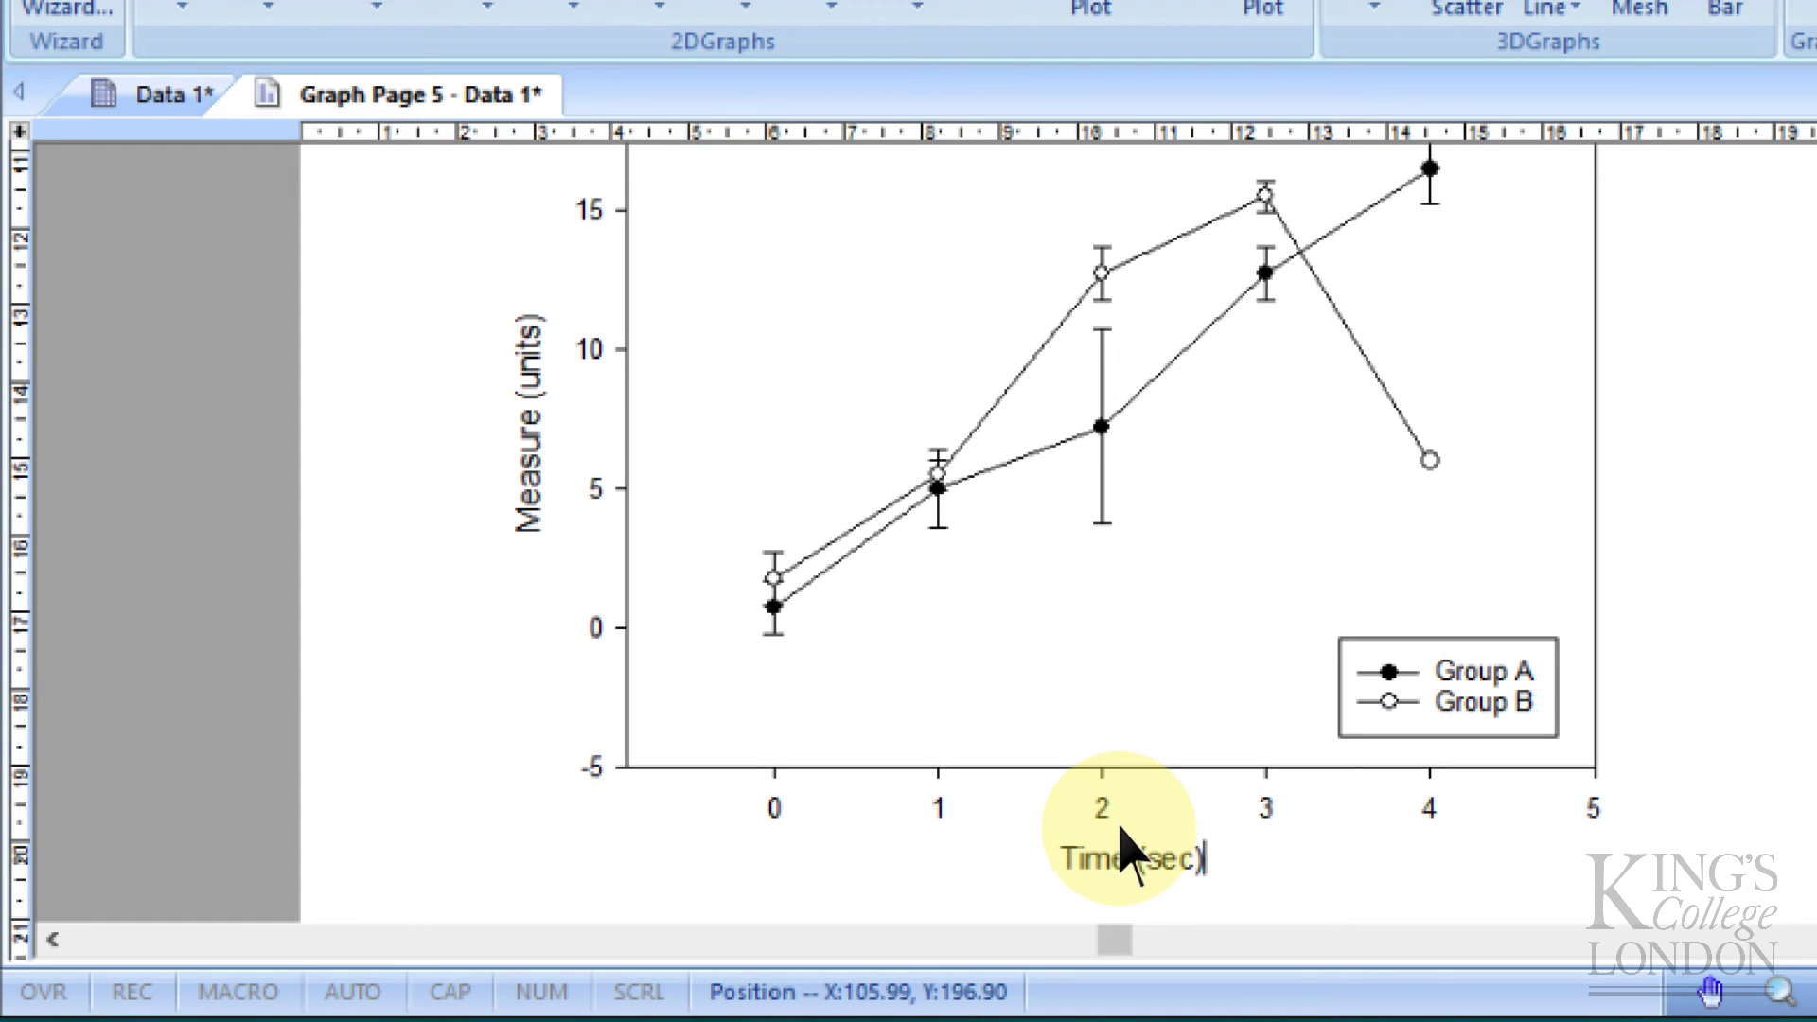
click(1756, 705)
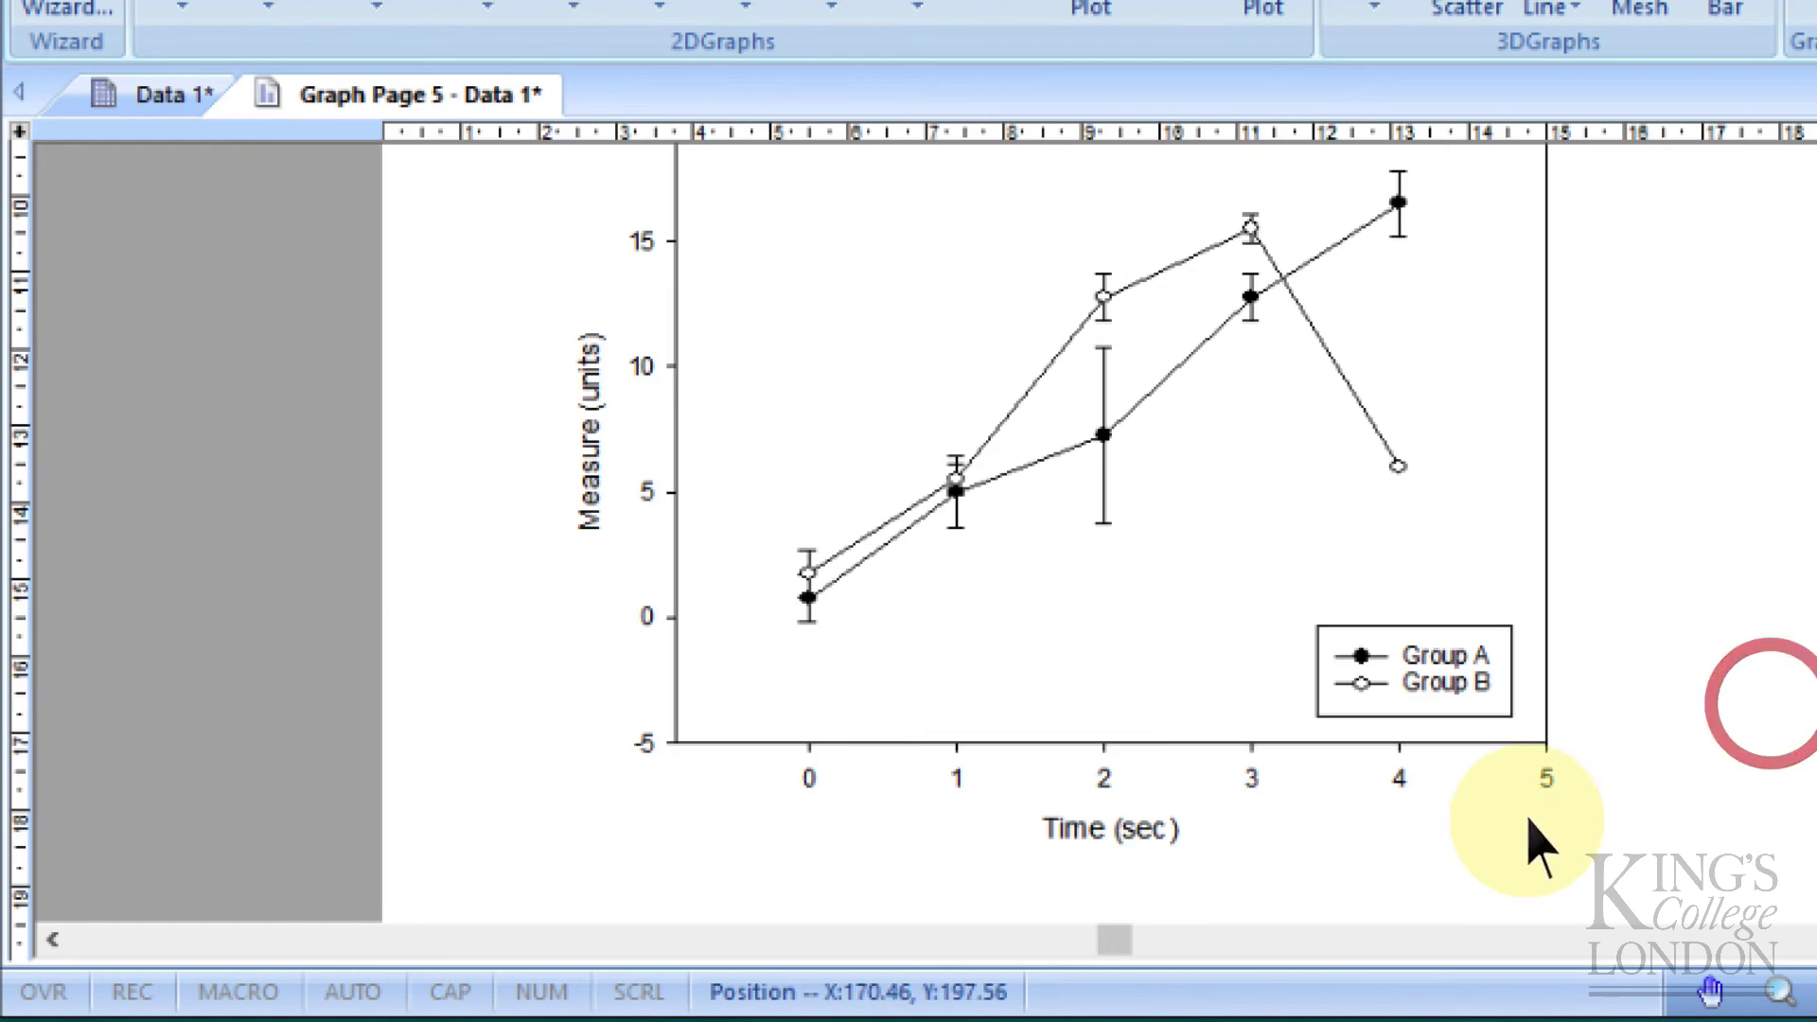
- Set the x-axis scaling to a constant range from -0.1 to 4.1
double_click(811, 778)
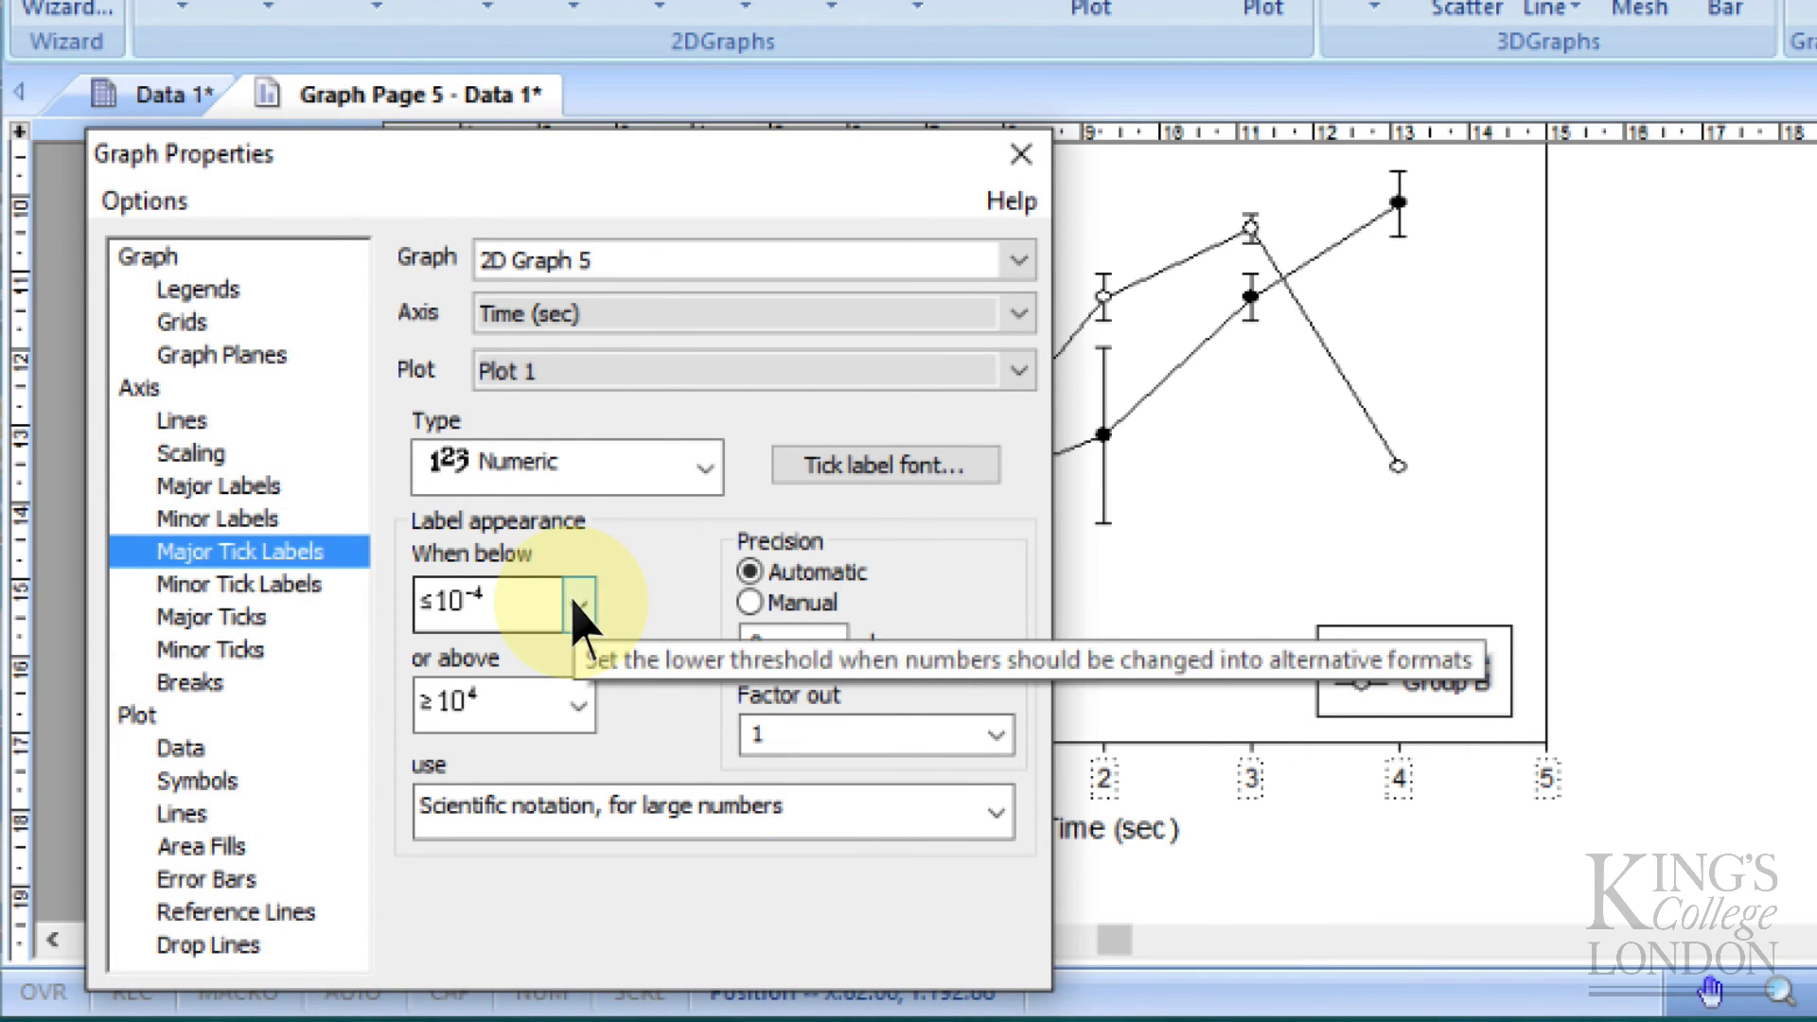
click(1021, 154)
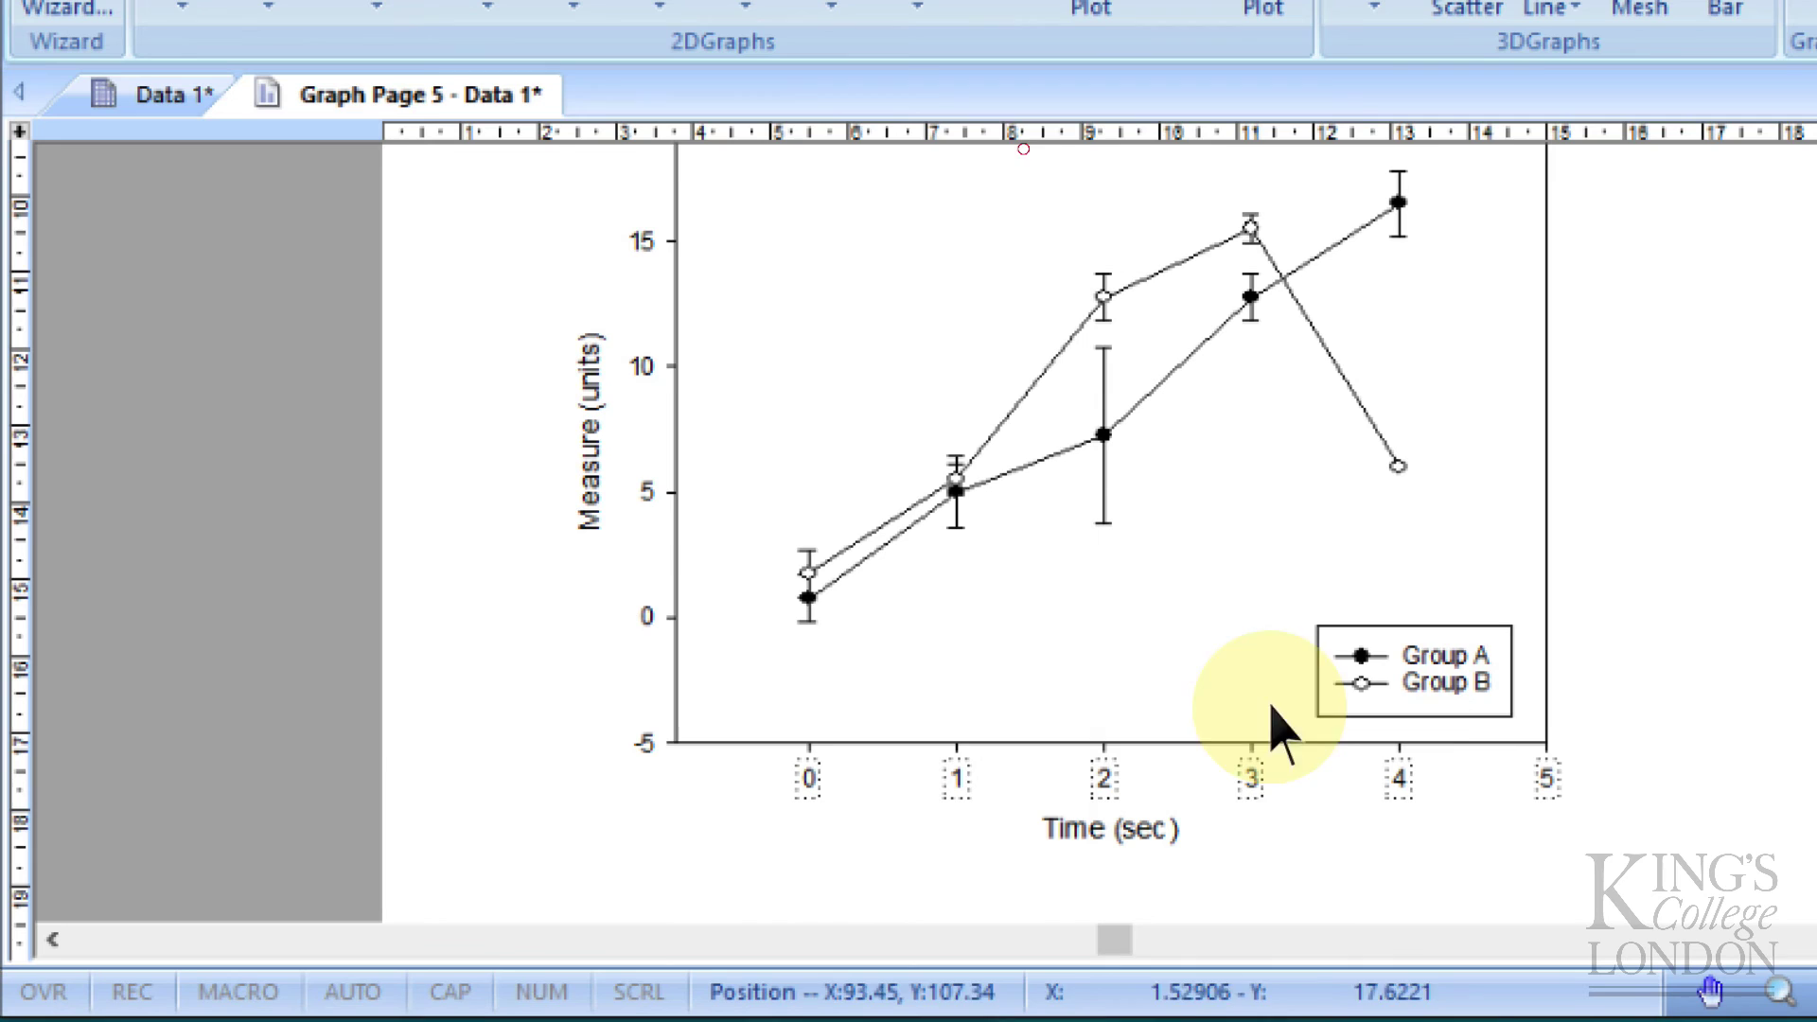
double_click(1189, 741)
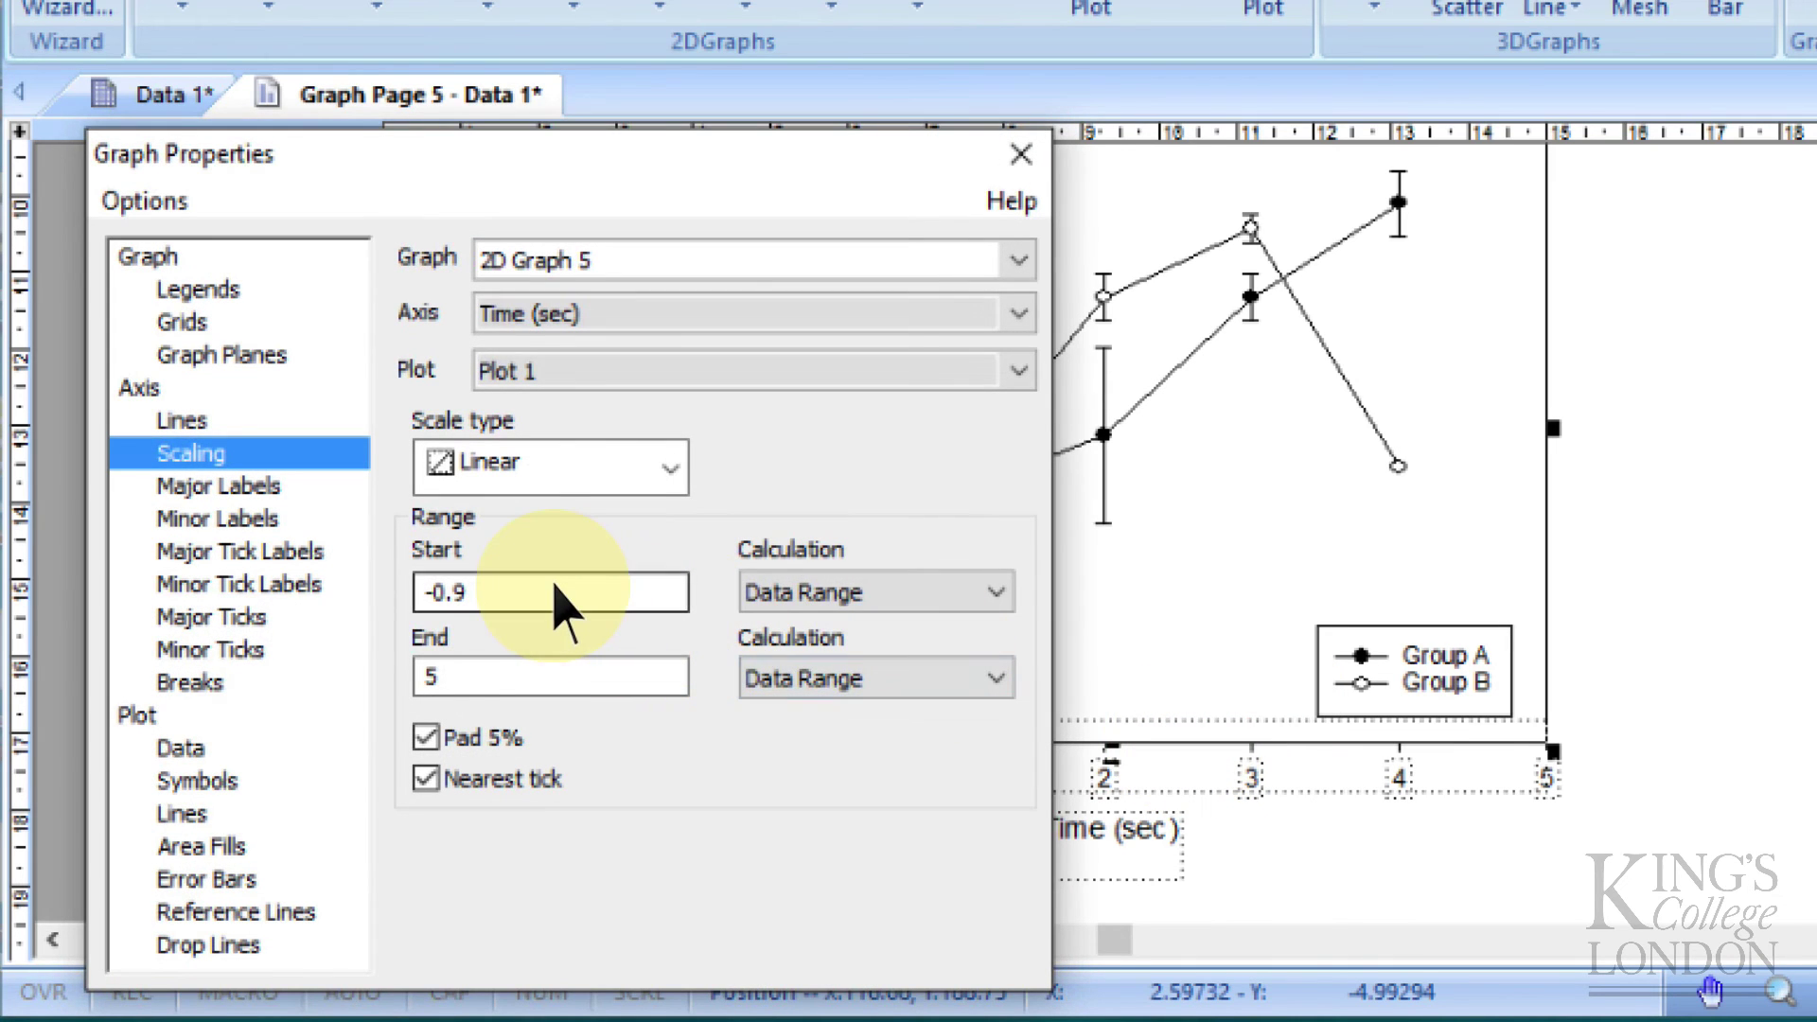
click(553, 591)
drag(559, 601, 393, 600)
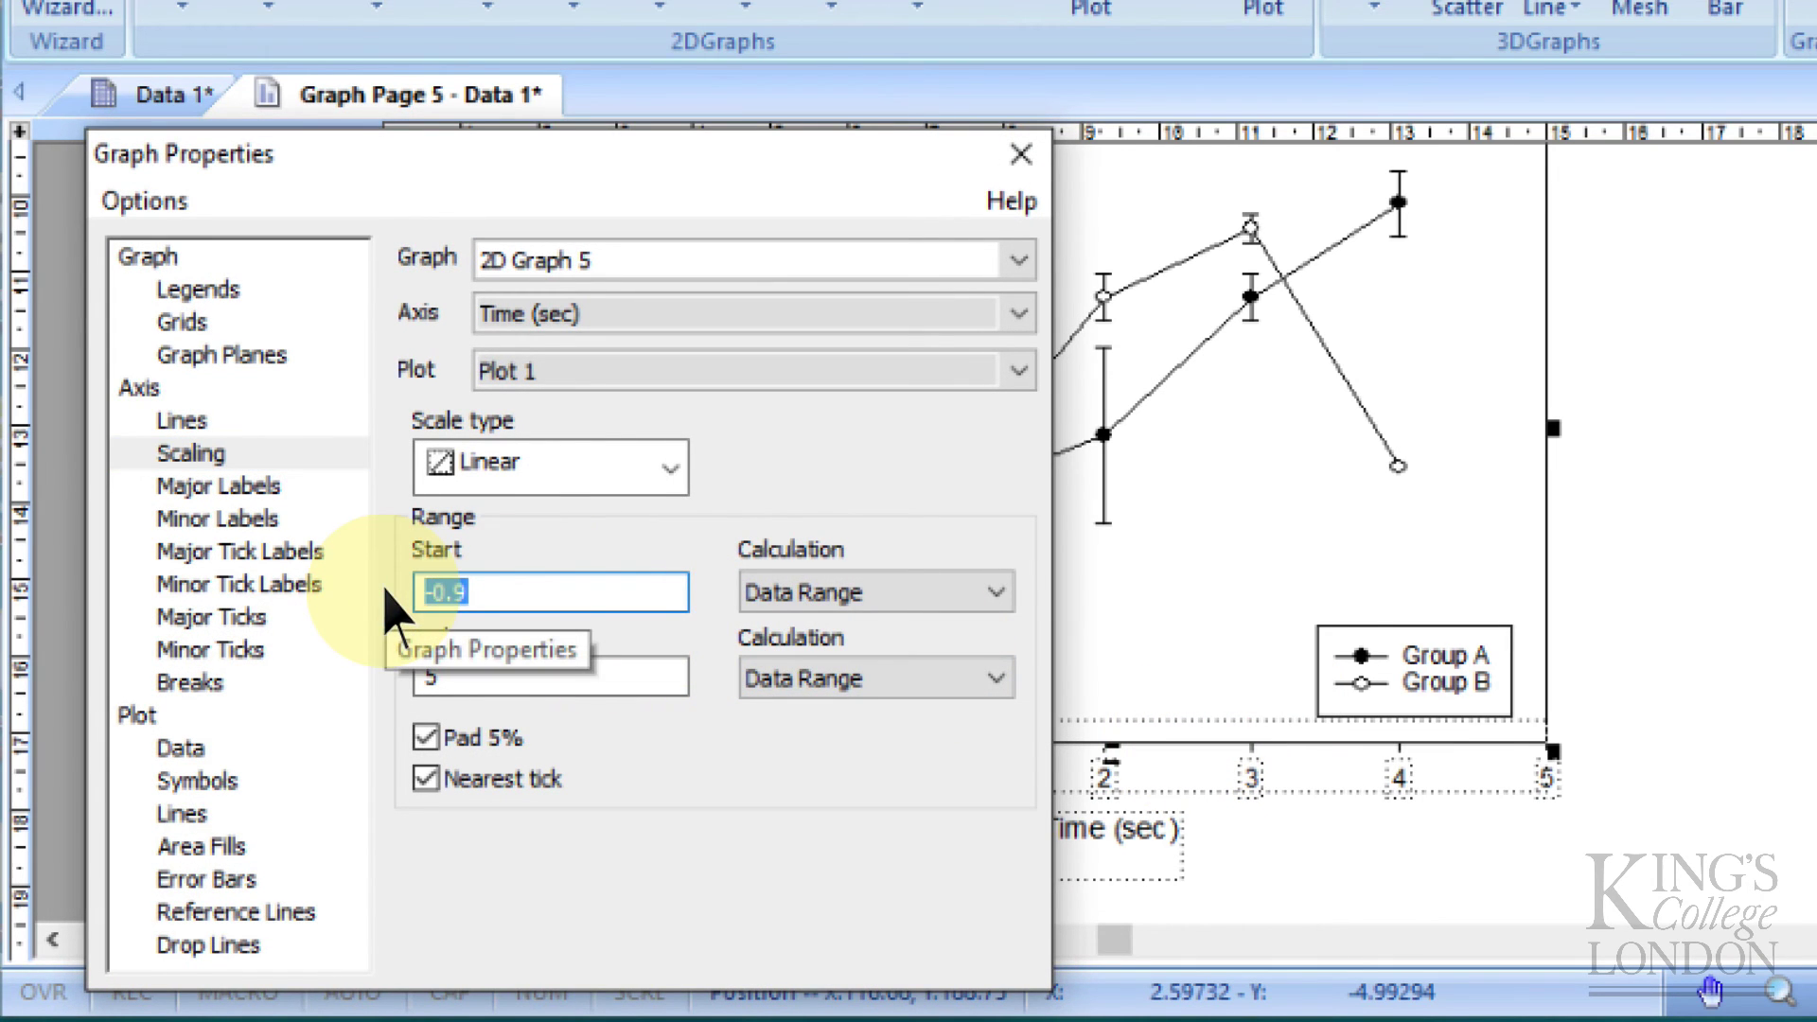
text(-0.)
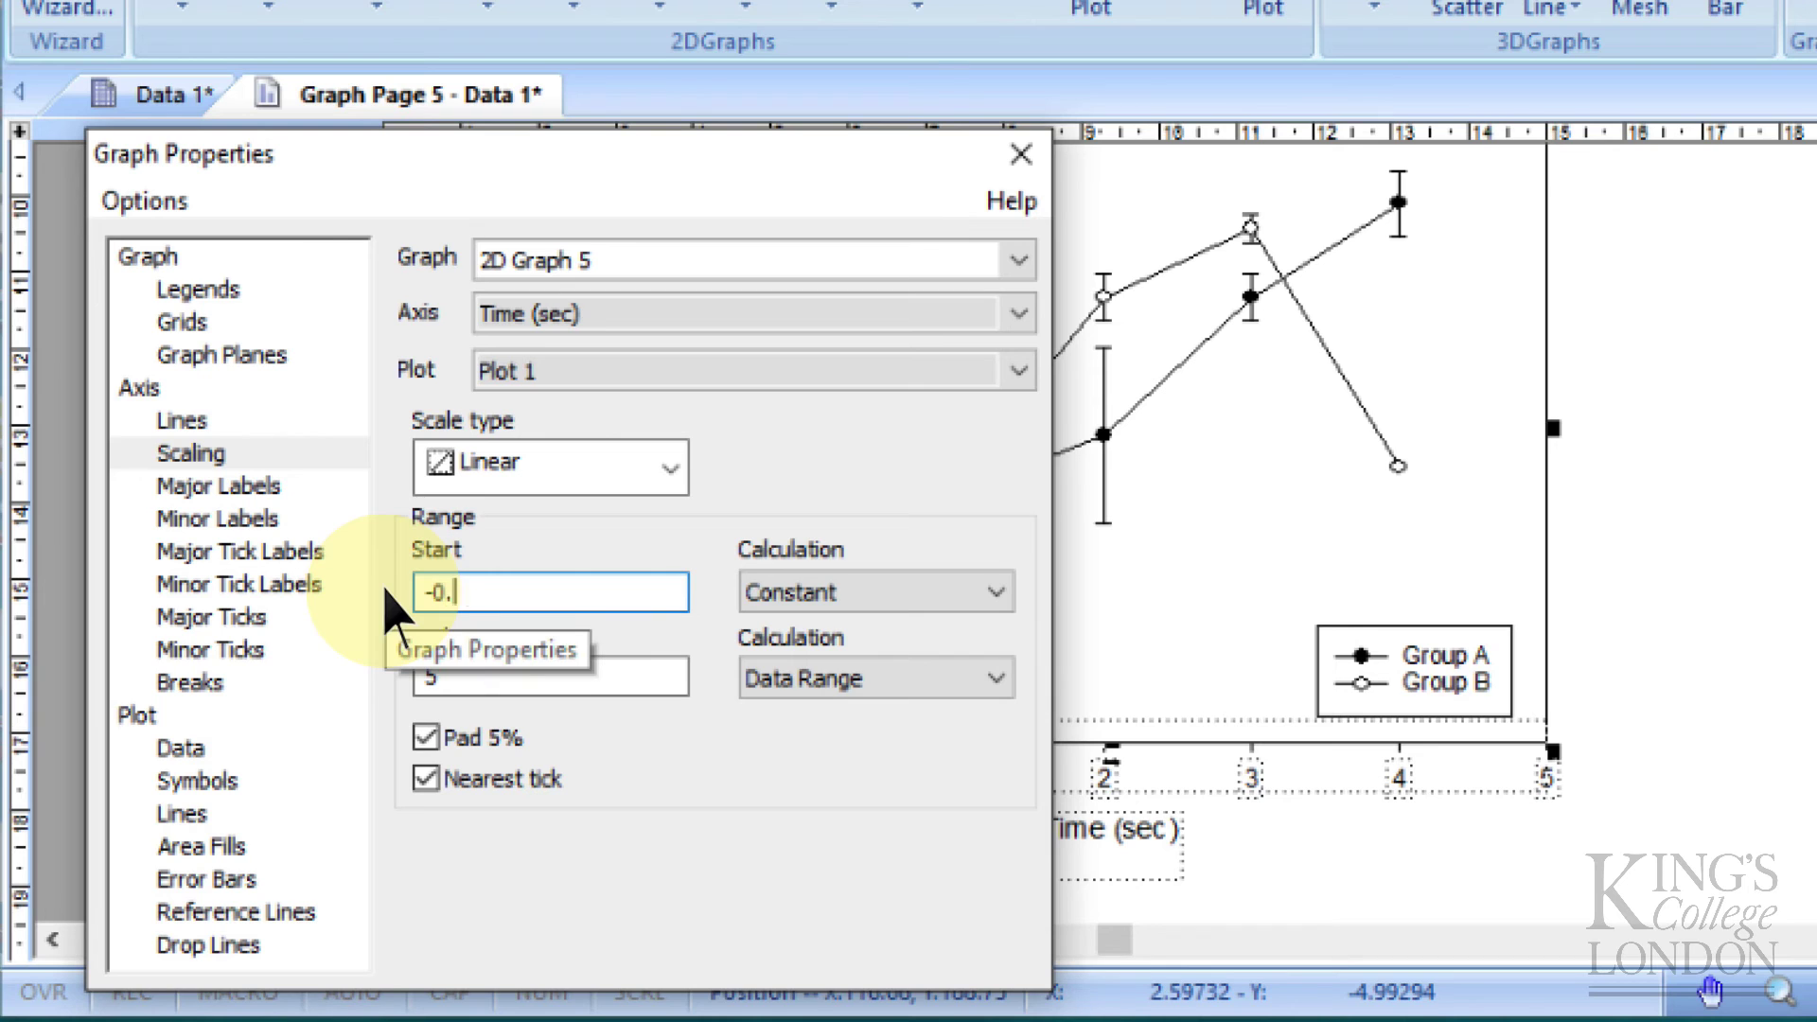
text(1)
drag(530, 678, 365, 691)
text(4)
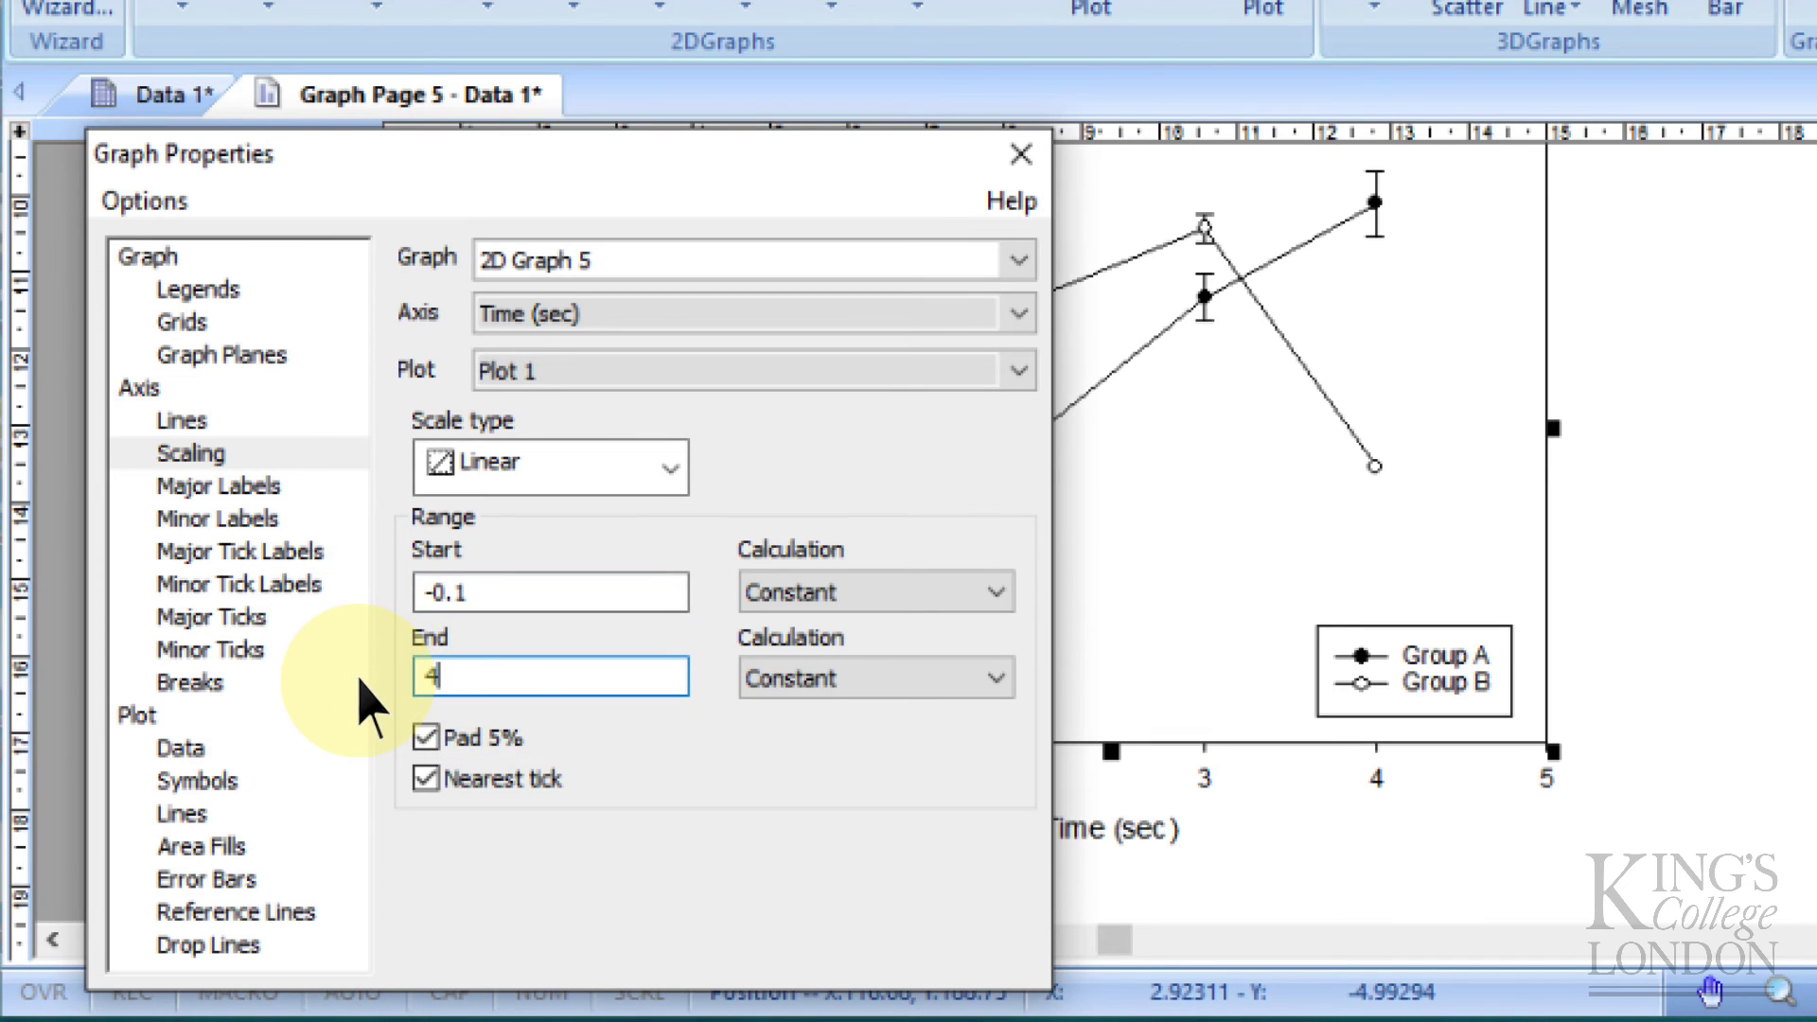
click(500, 594)
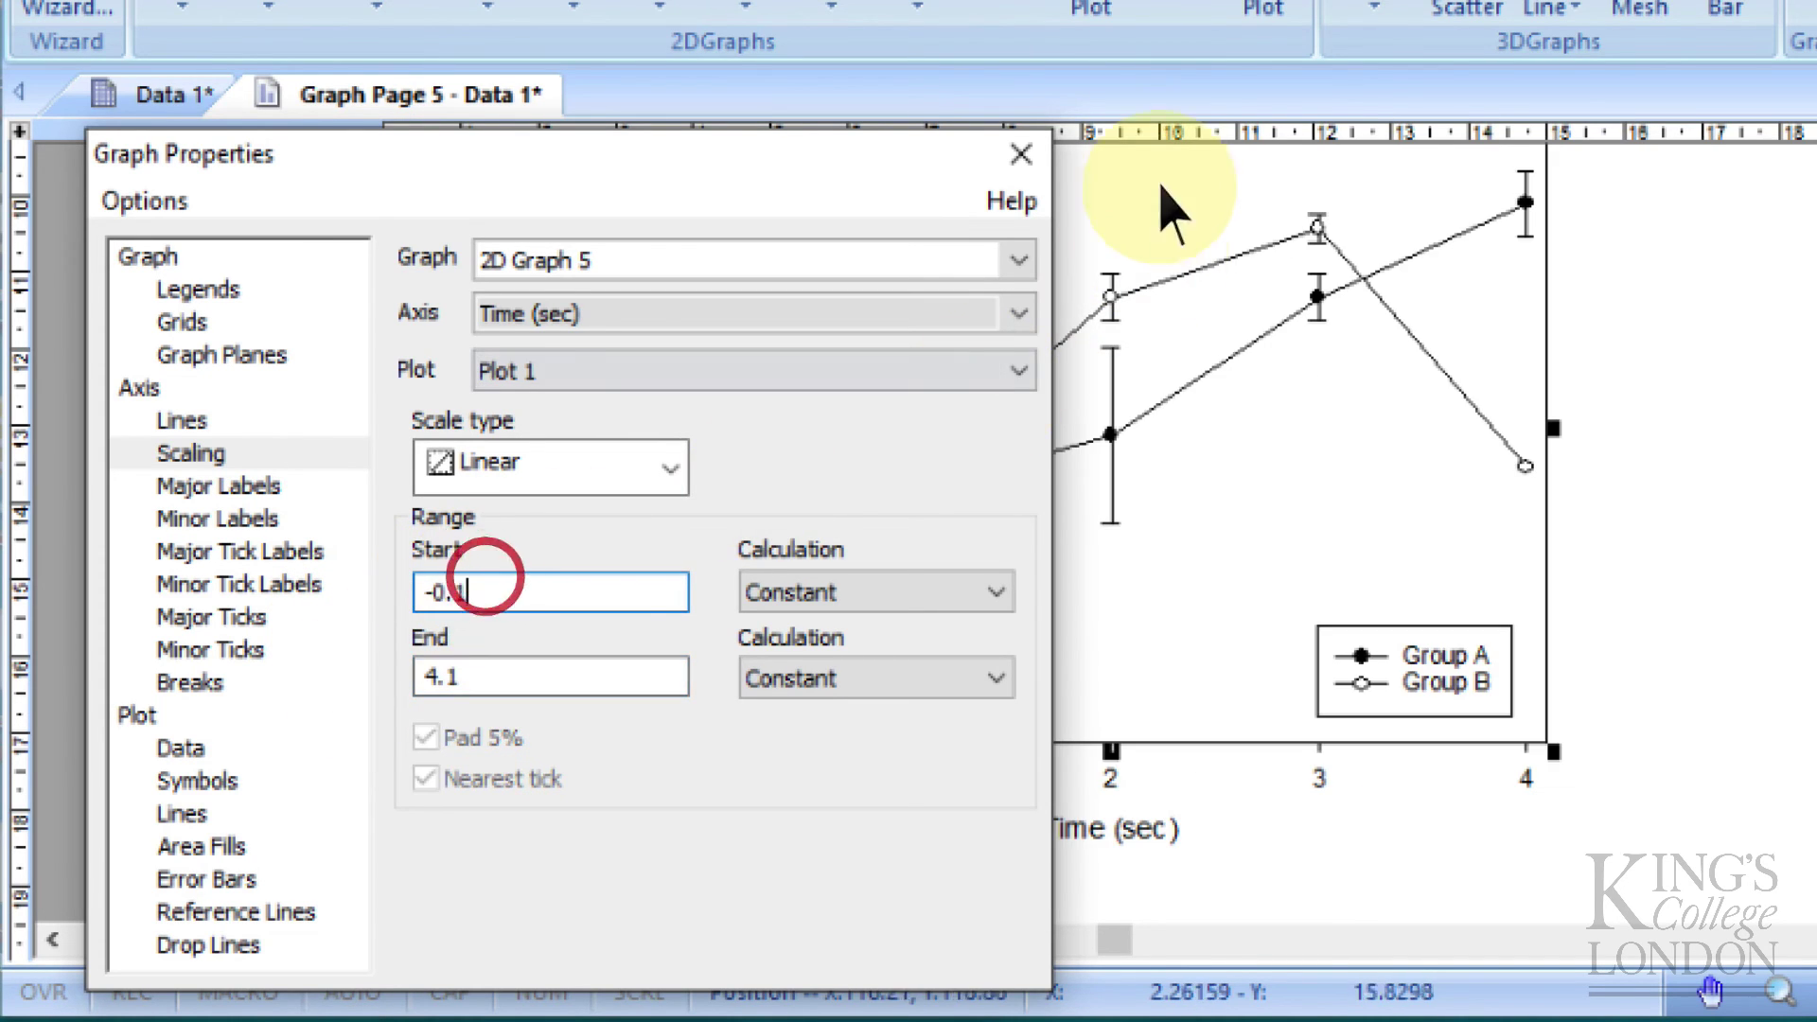
click(1020, 156)
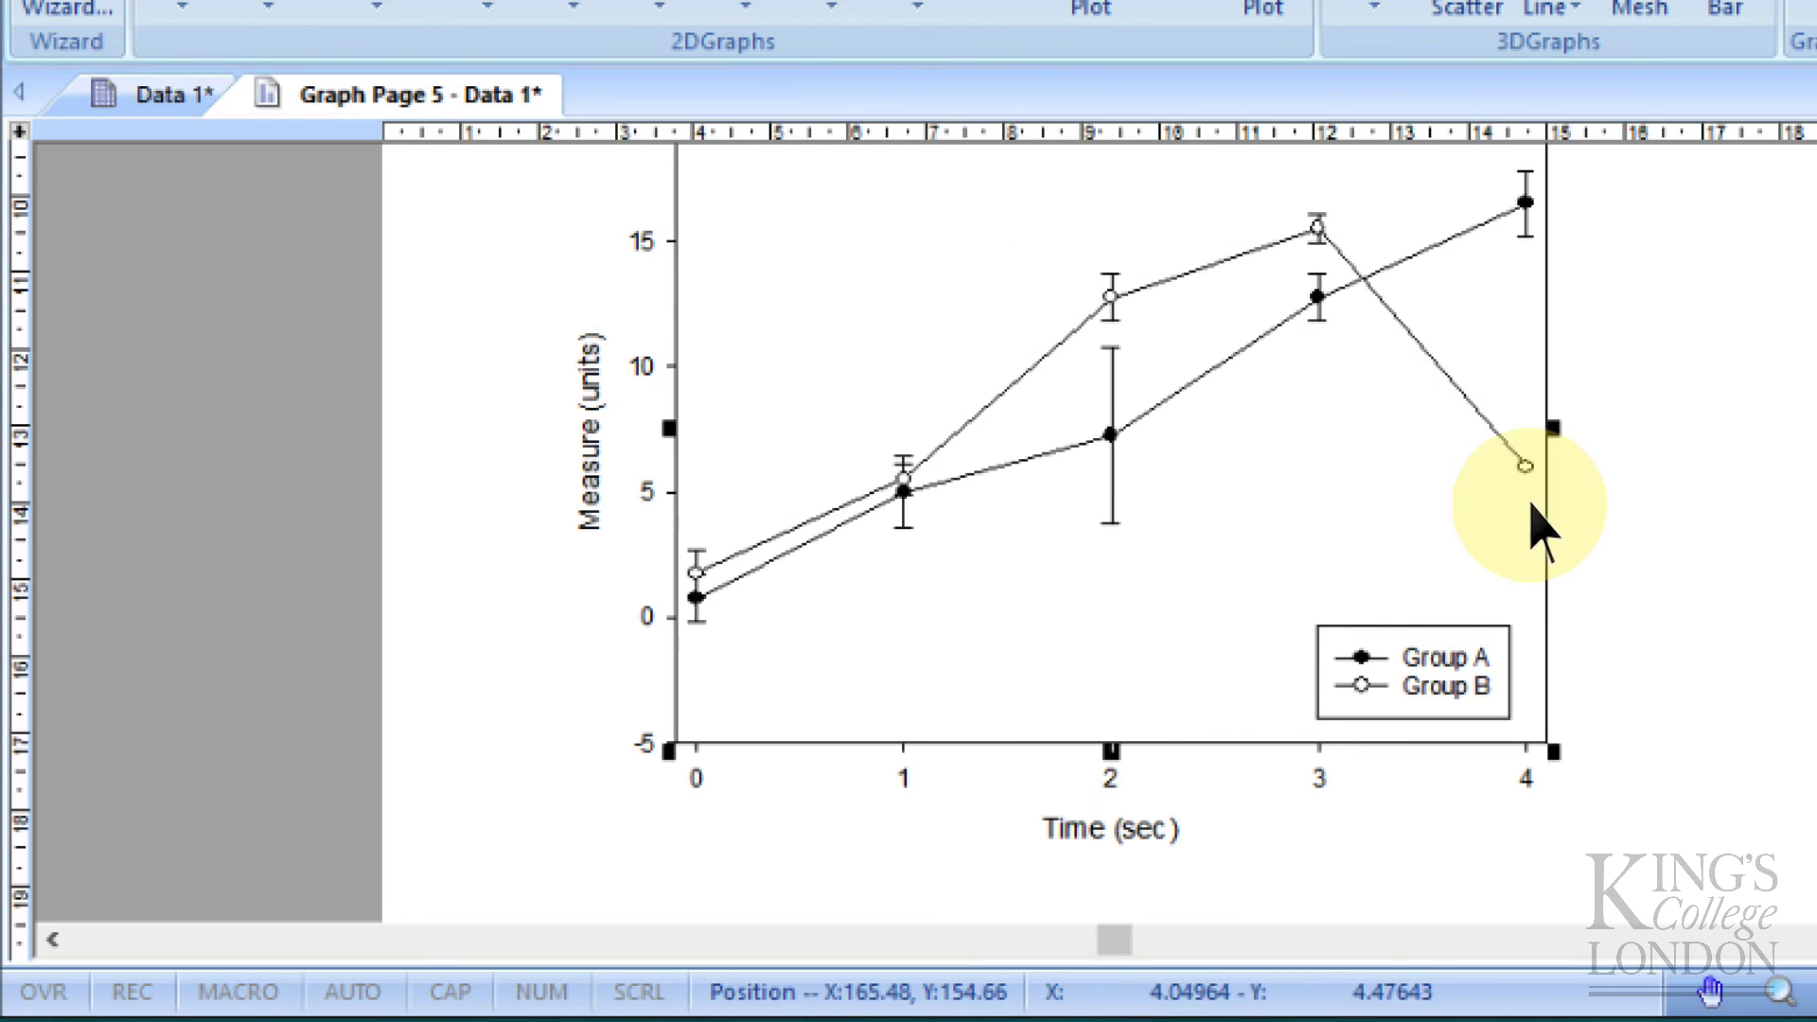
- Hide the right and top axis lines of the graph
scroll(1600, 587, up, 2)
right_click(1545, 613)
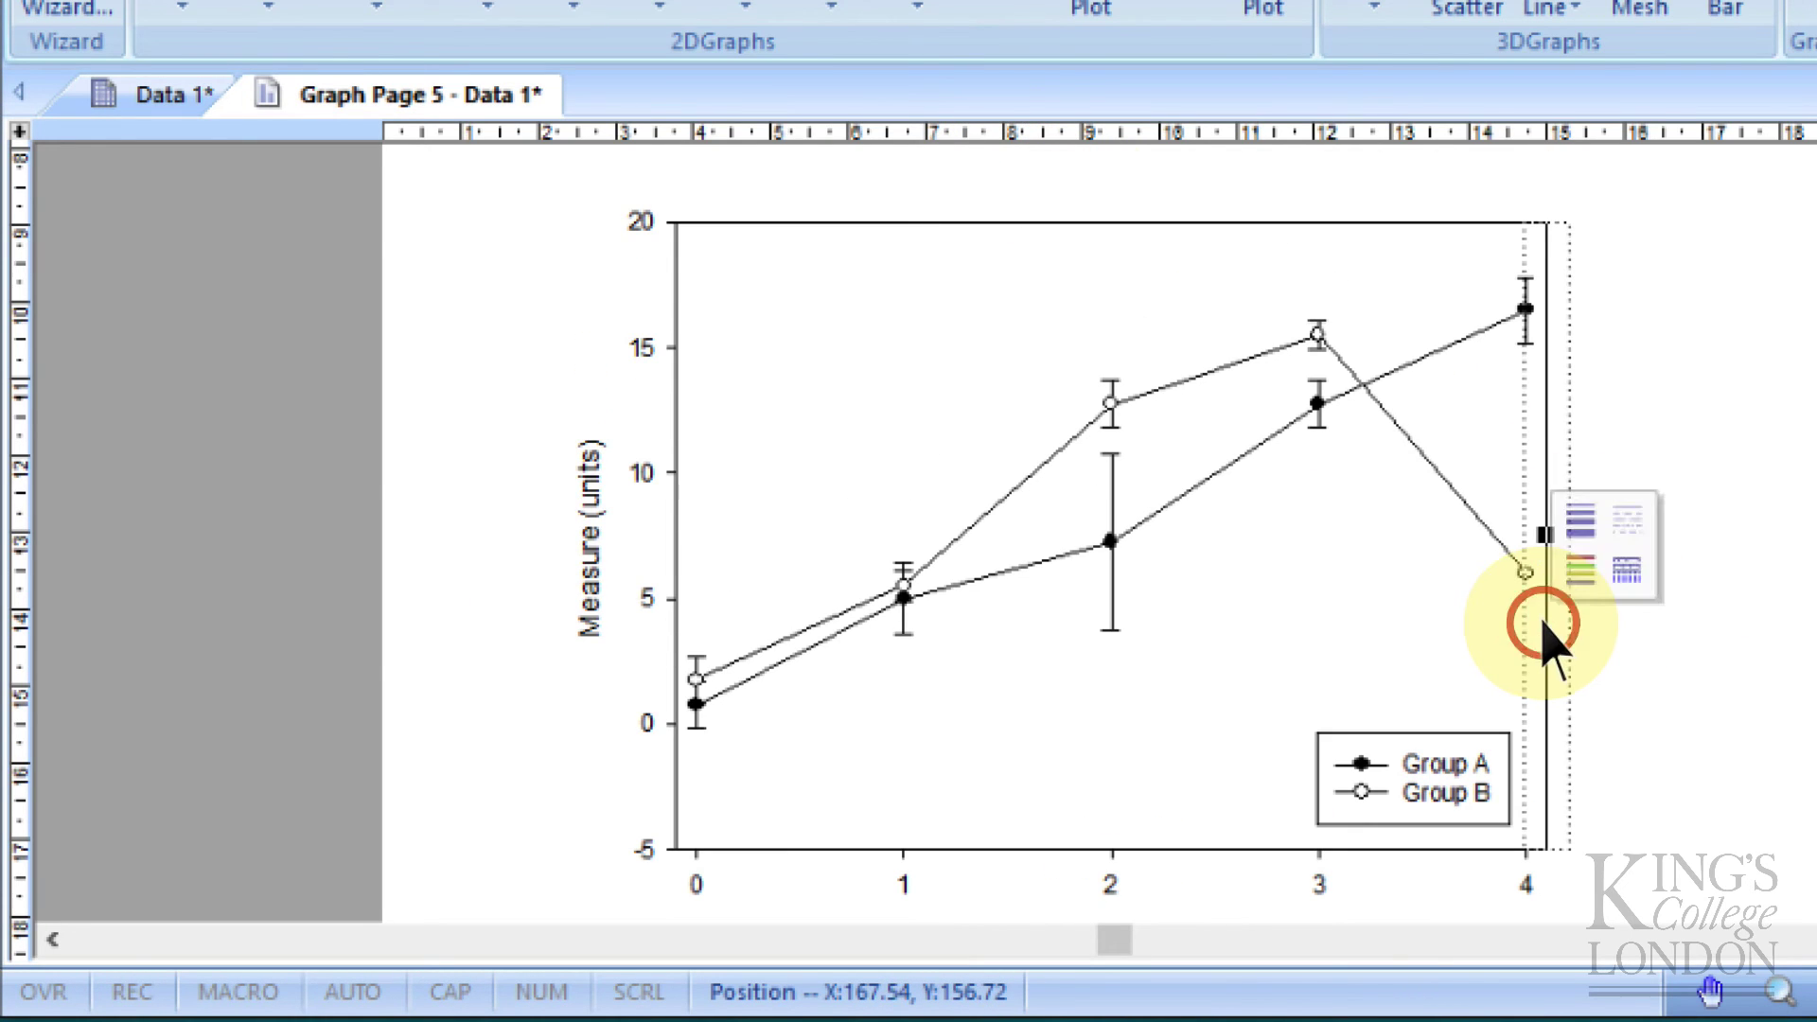
click(1614, 654)
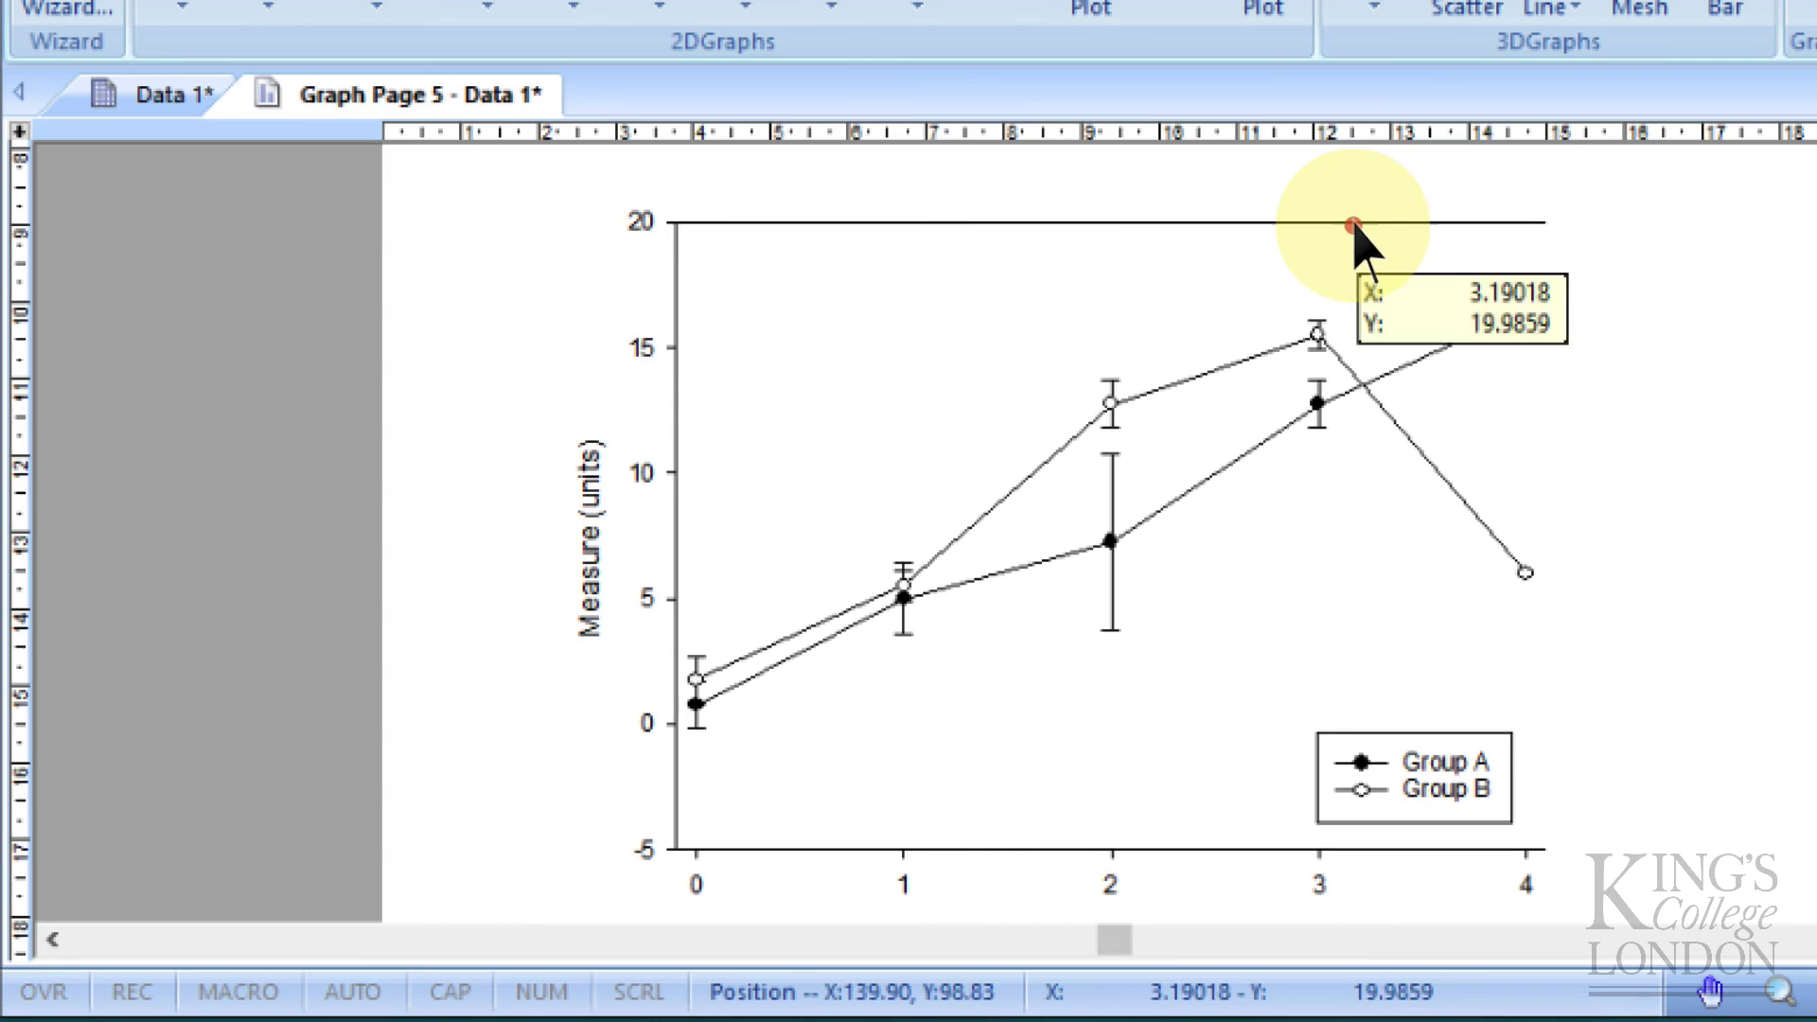
right_click(1353, 227)
click(1443, 253)
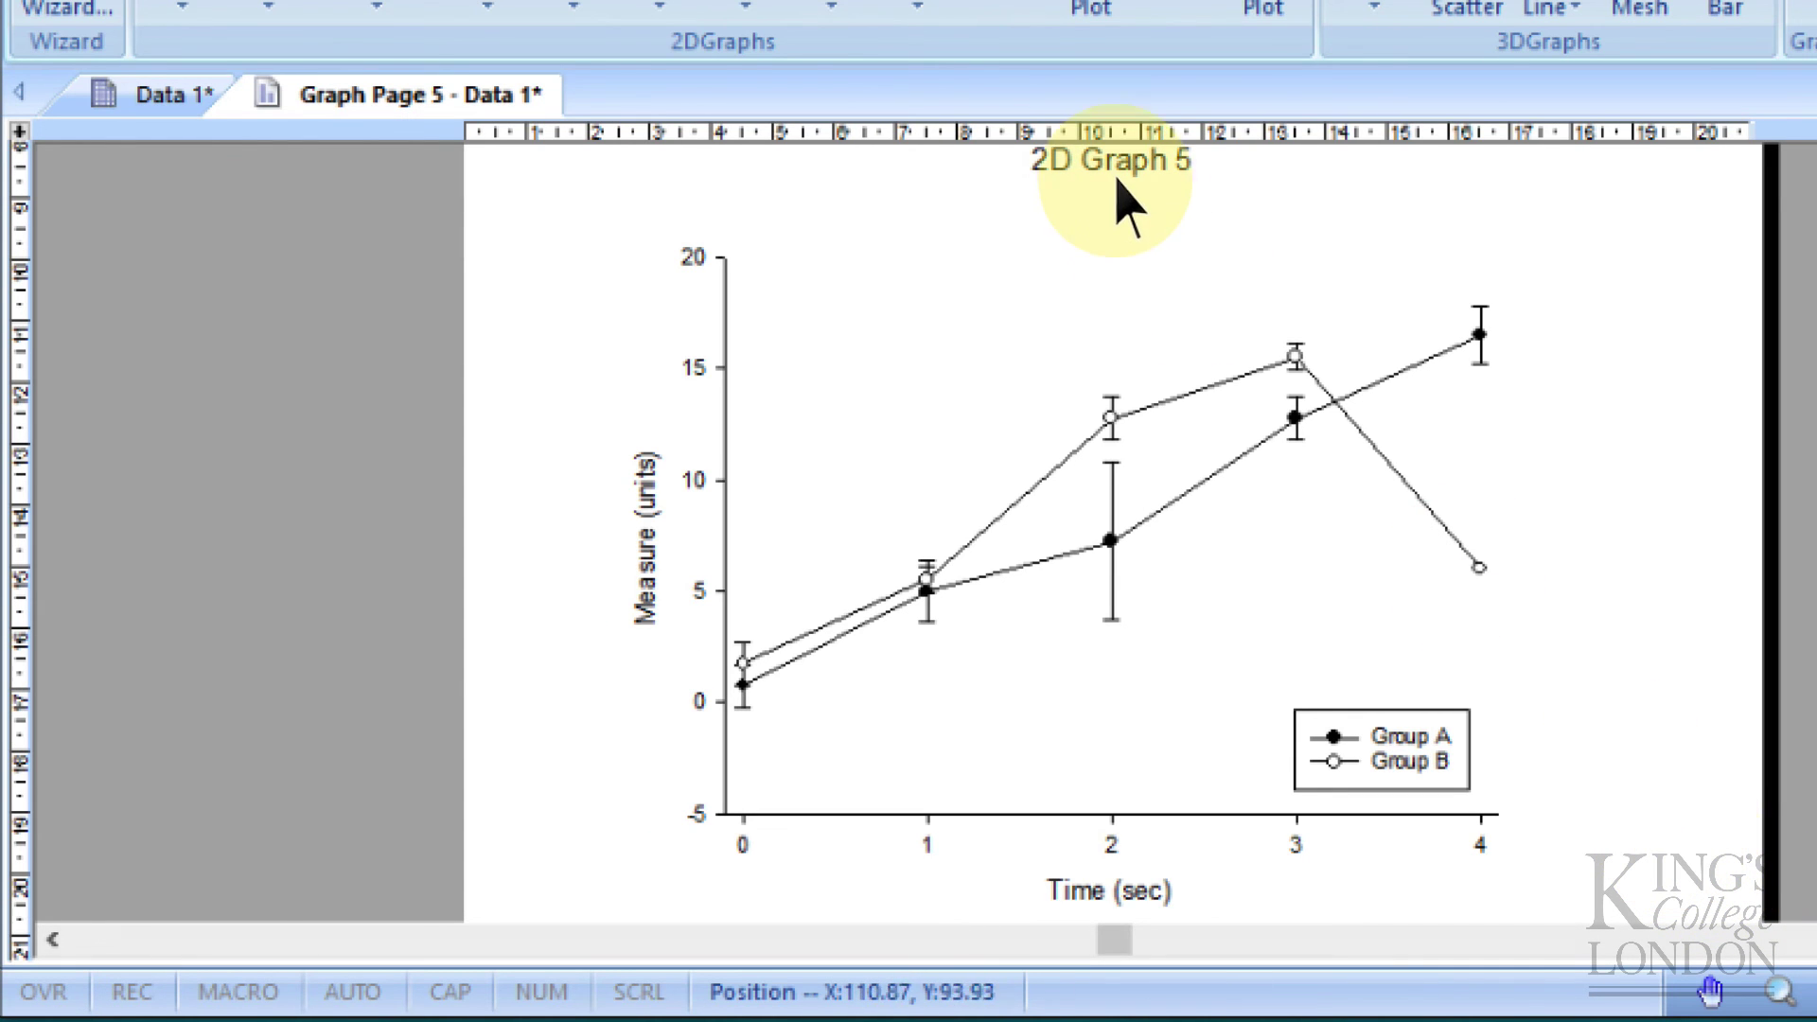
- Delete the '2D Graph 5' title from above the plot
right_click(1126, 182)
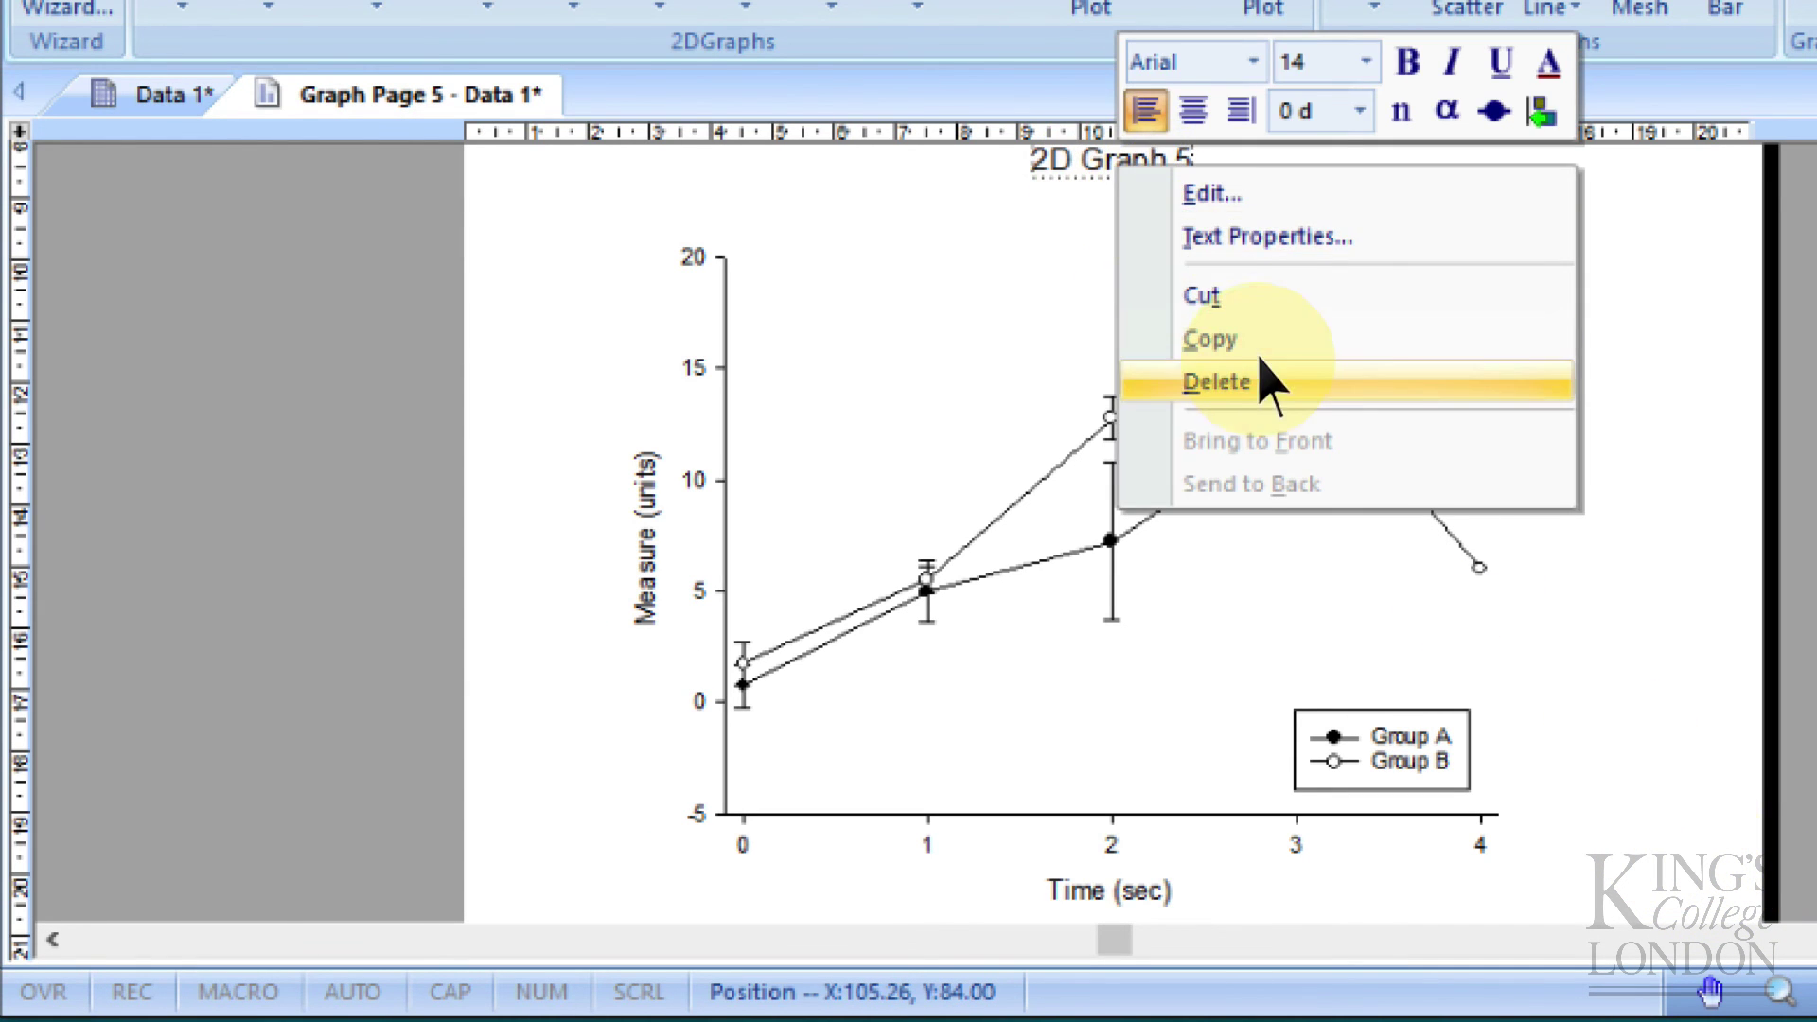
click(1217, 382)
click(1674, 522)
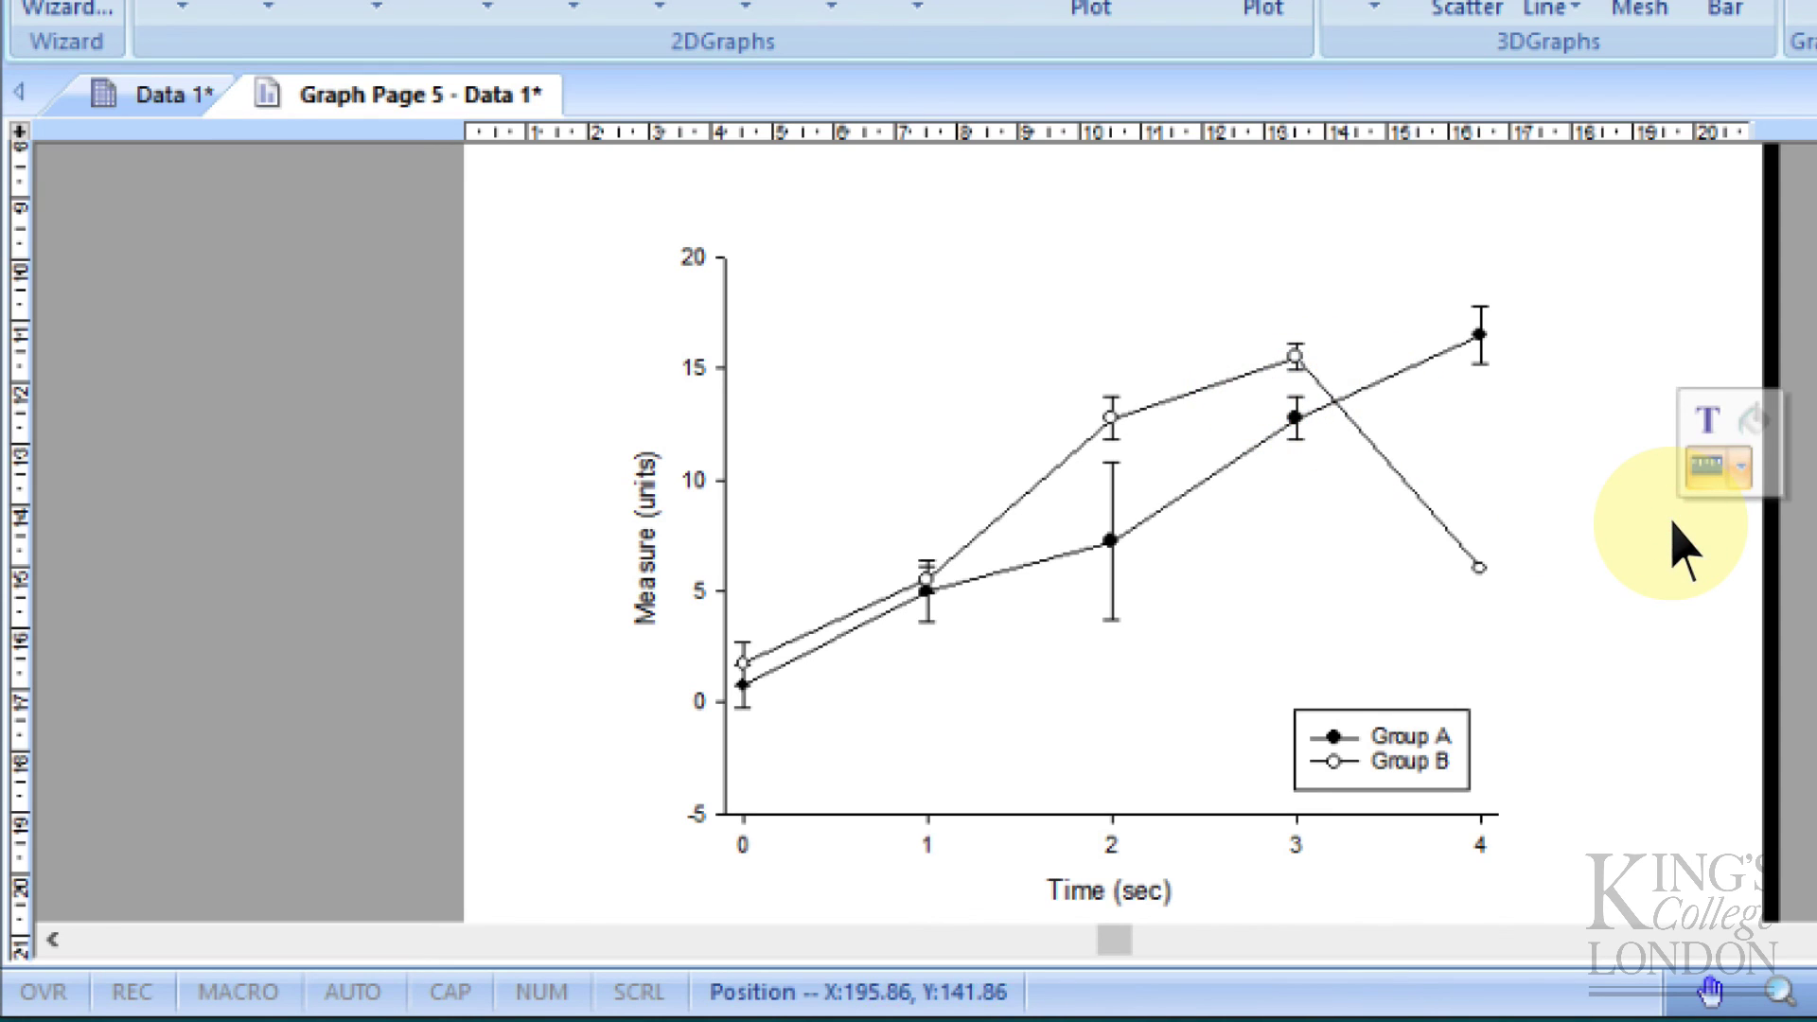